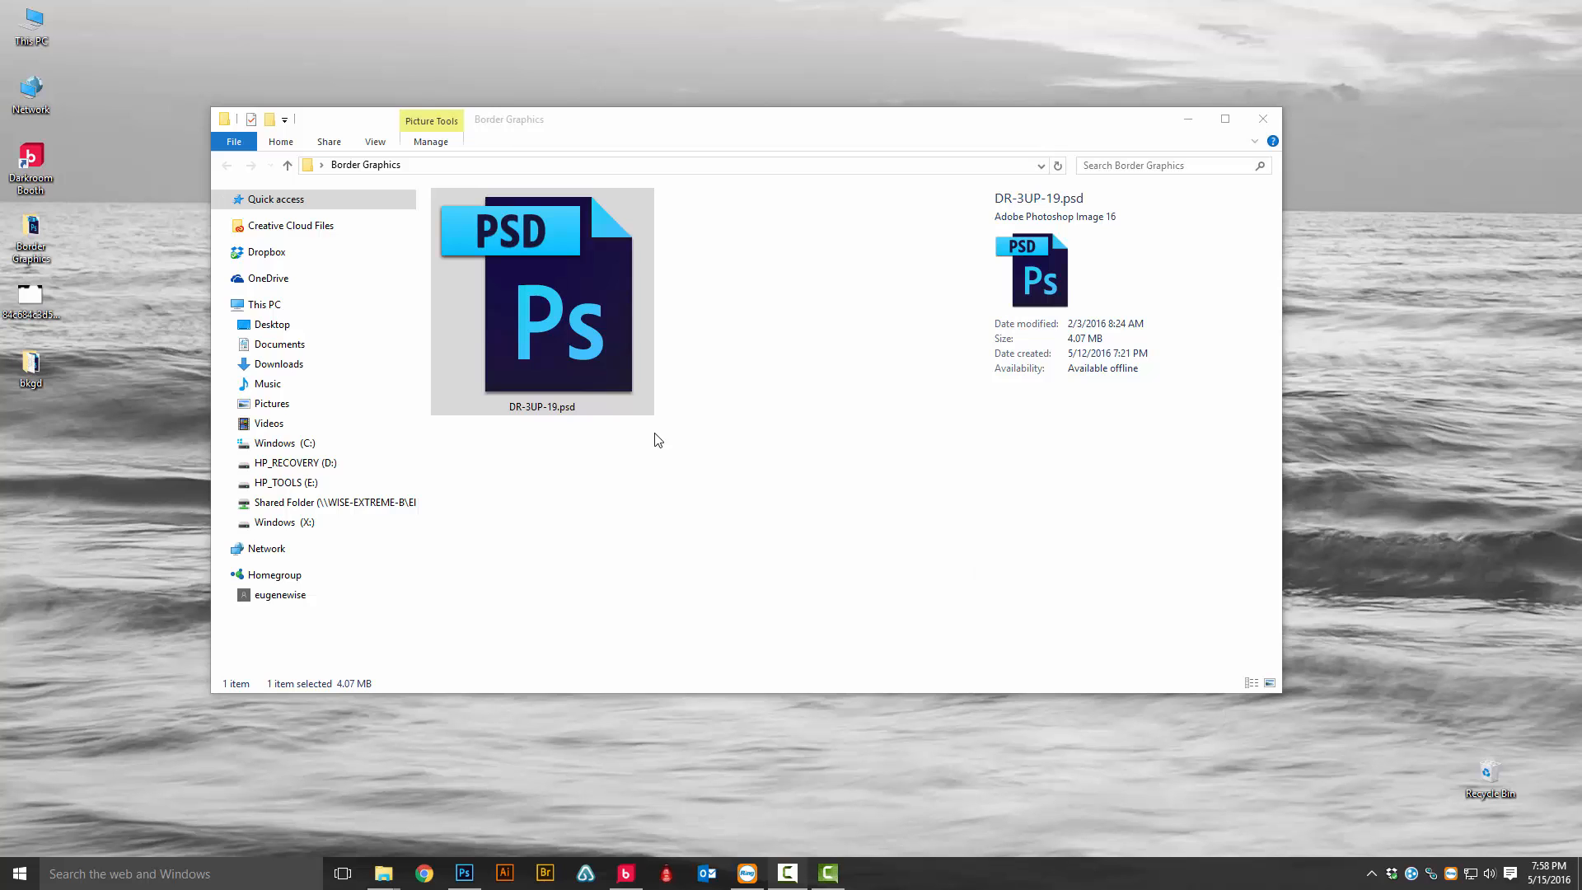
Step: Open DR-3UP-19.psd in Photoshop and save it as DR-3UP-19.jpg in the Border Graphics folder with quality 8 and Progressive format
double_click(542, 332)
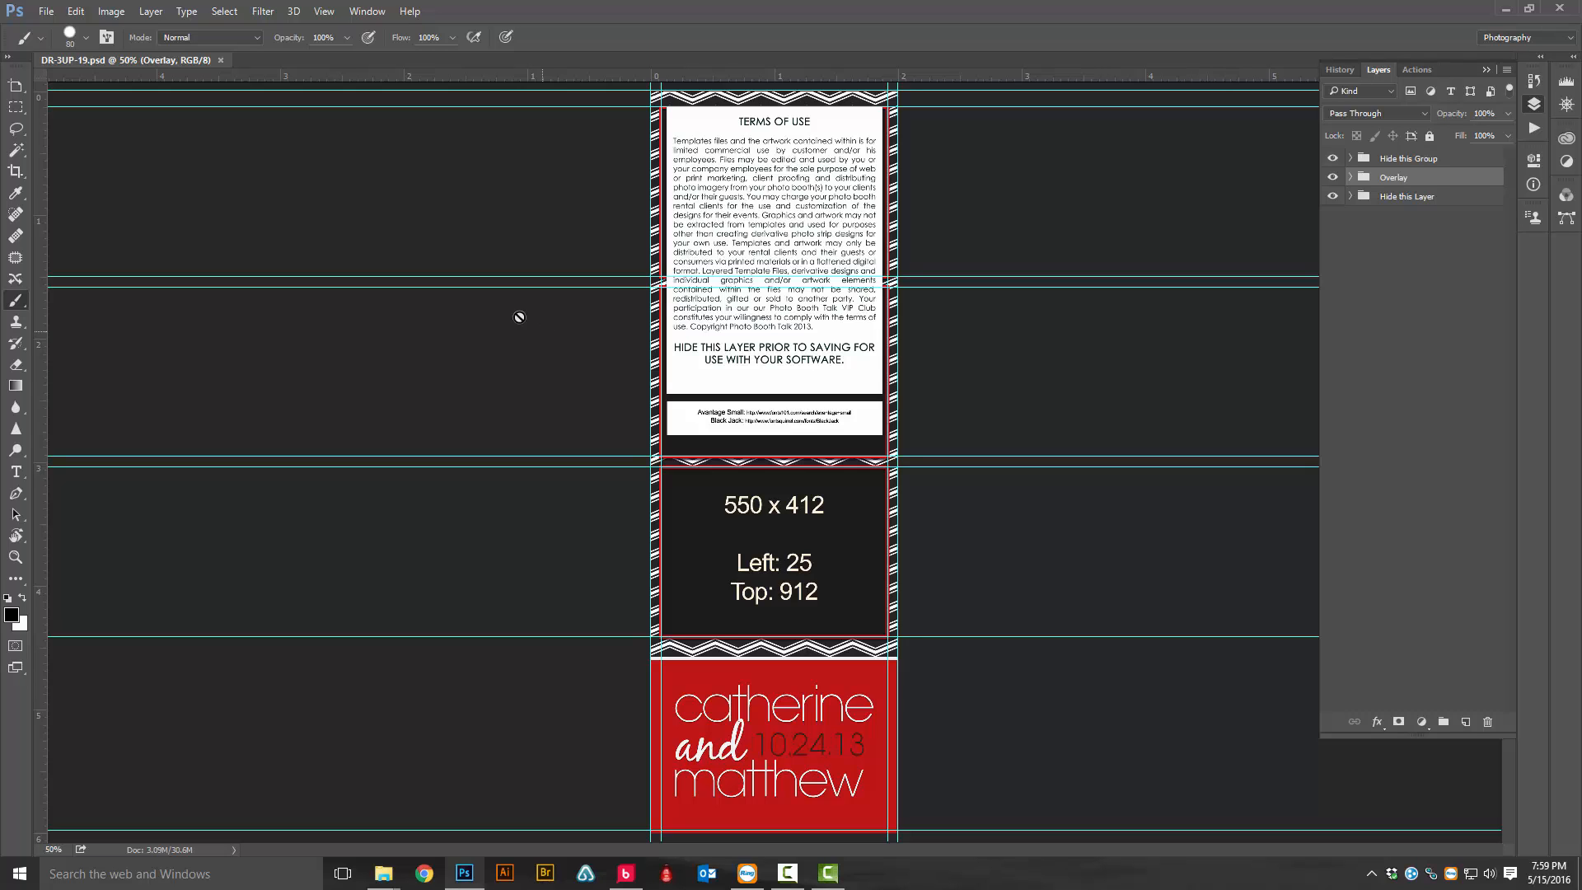
click(44, 11)
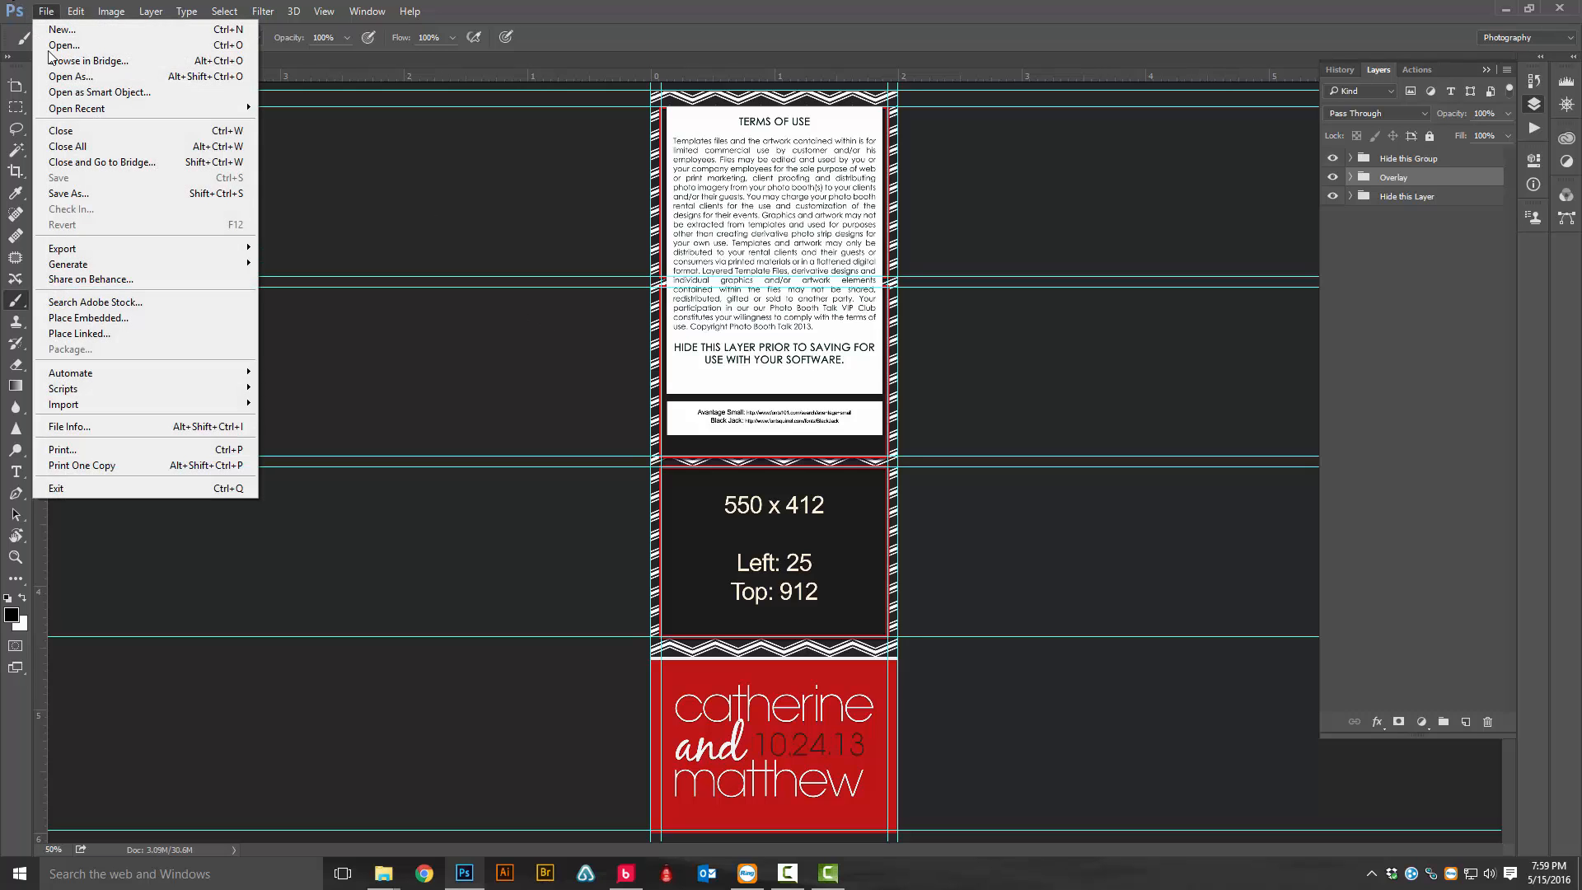
click(74, 194)
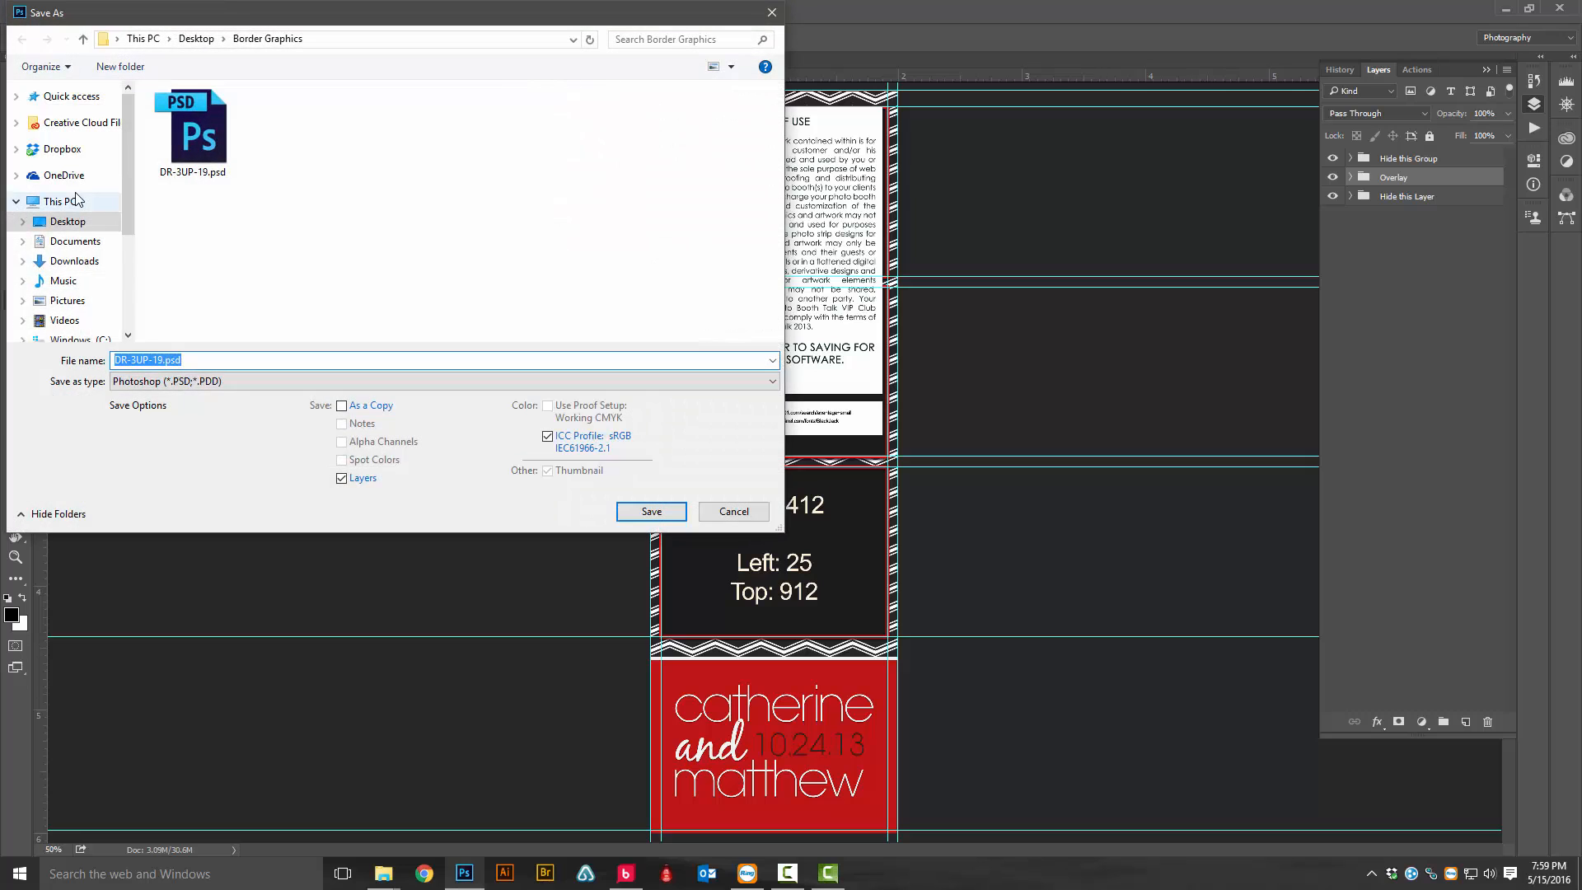
click(198, 384)
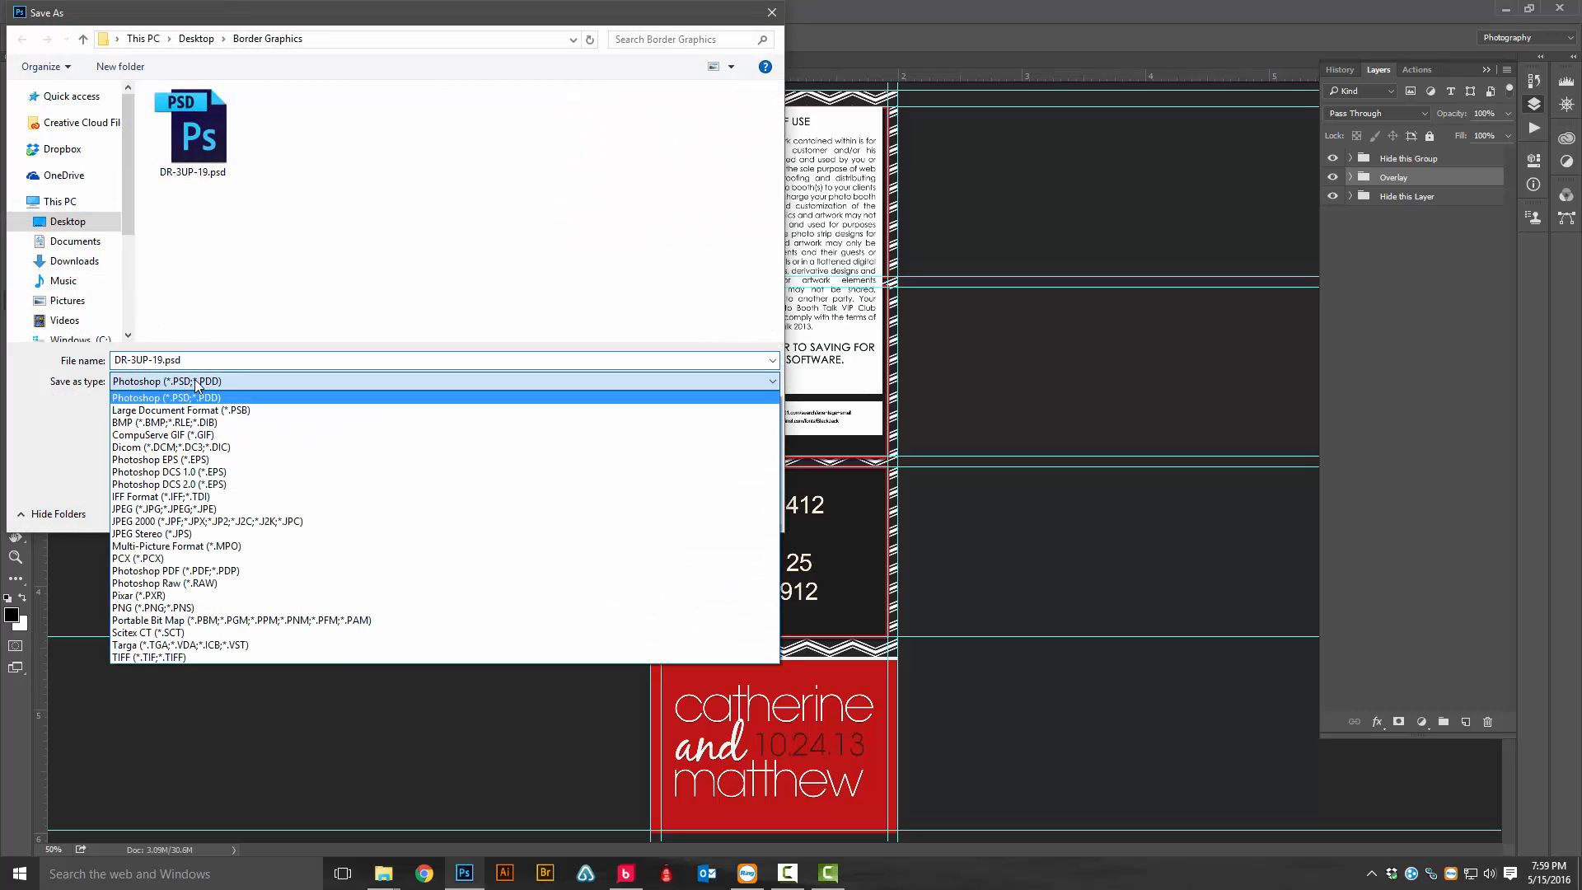
click(167, 510)
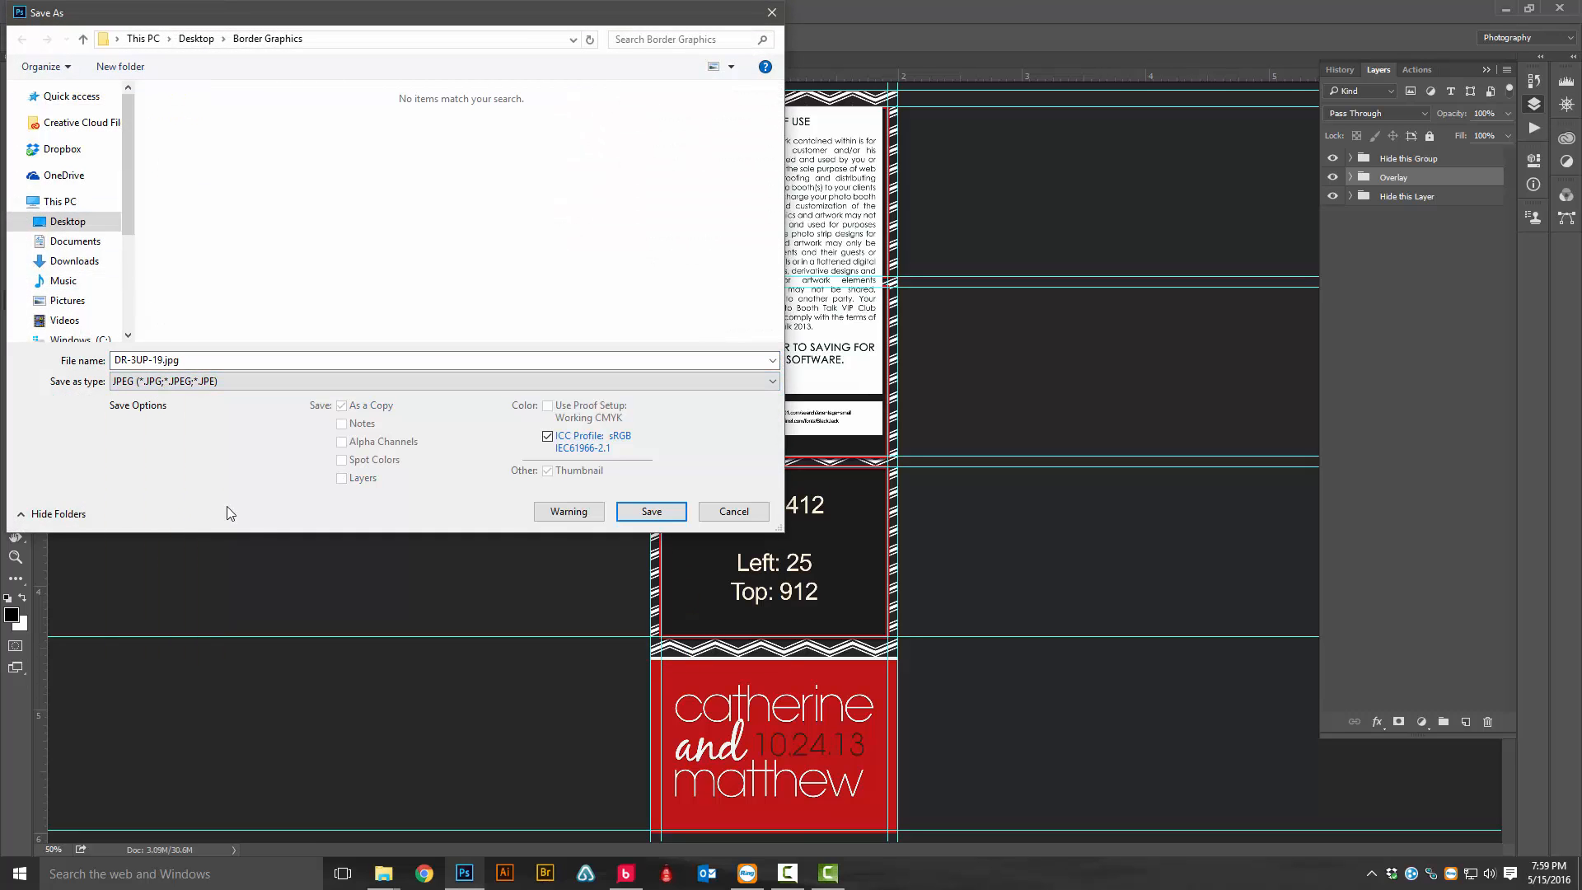
click(647, 512)
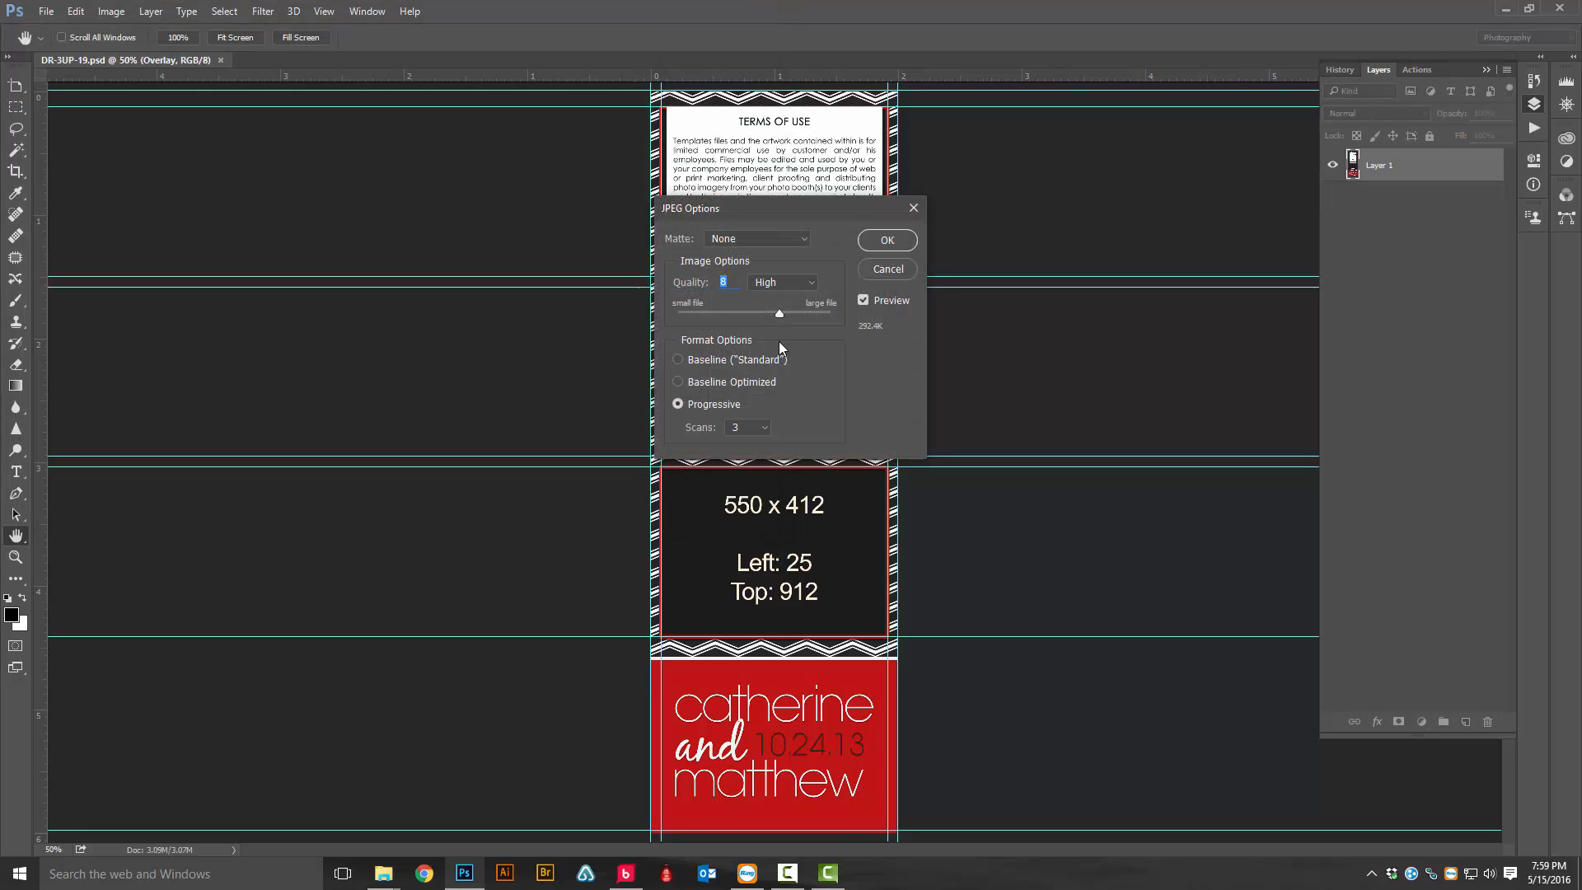
click(877, 238)
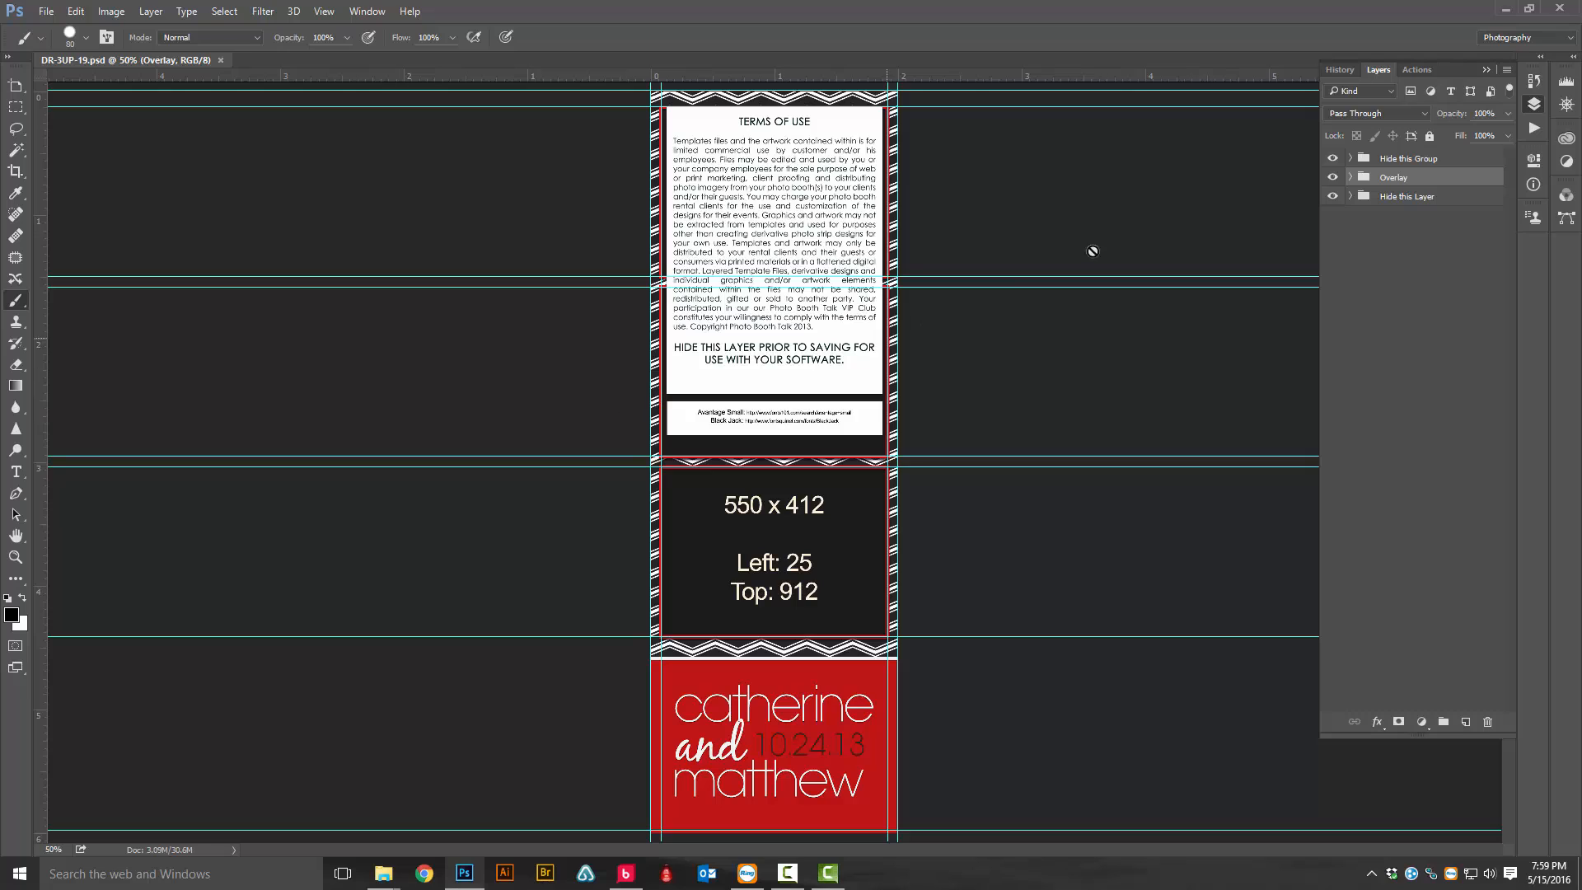
Step: Hide the "Hide this Group" and "Hide this Layer" groups, plus Footer Option 1 inside the Overlay group's Footer
click(1334, 159)
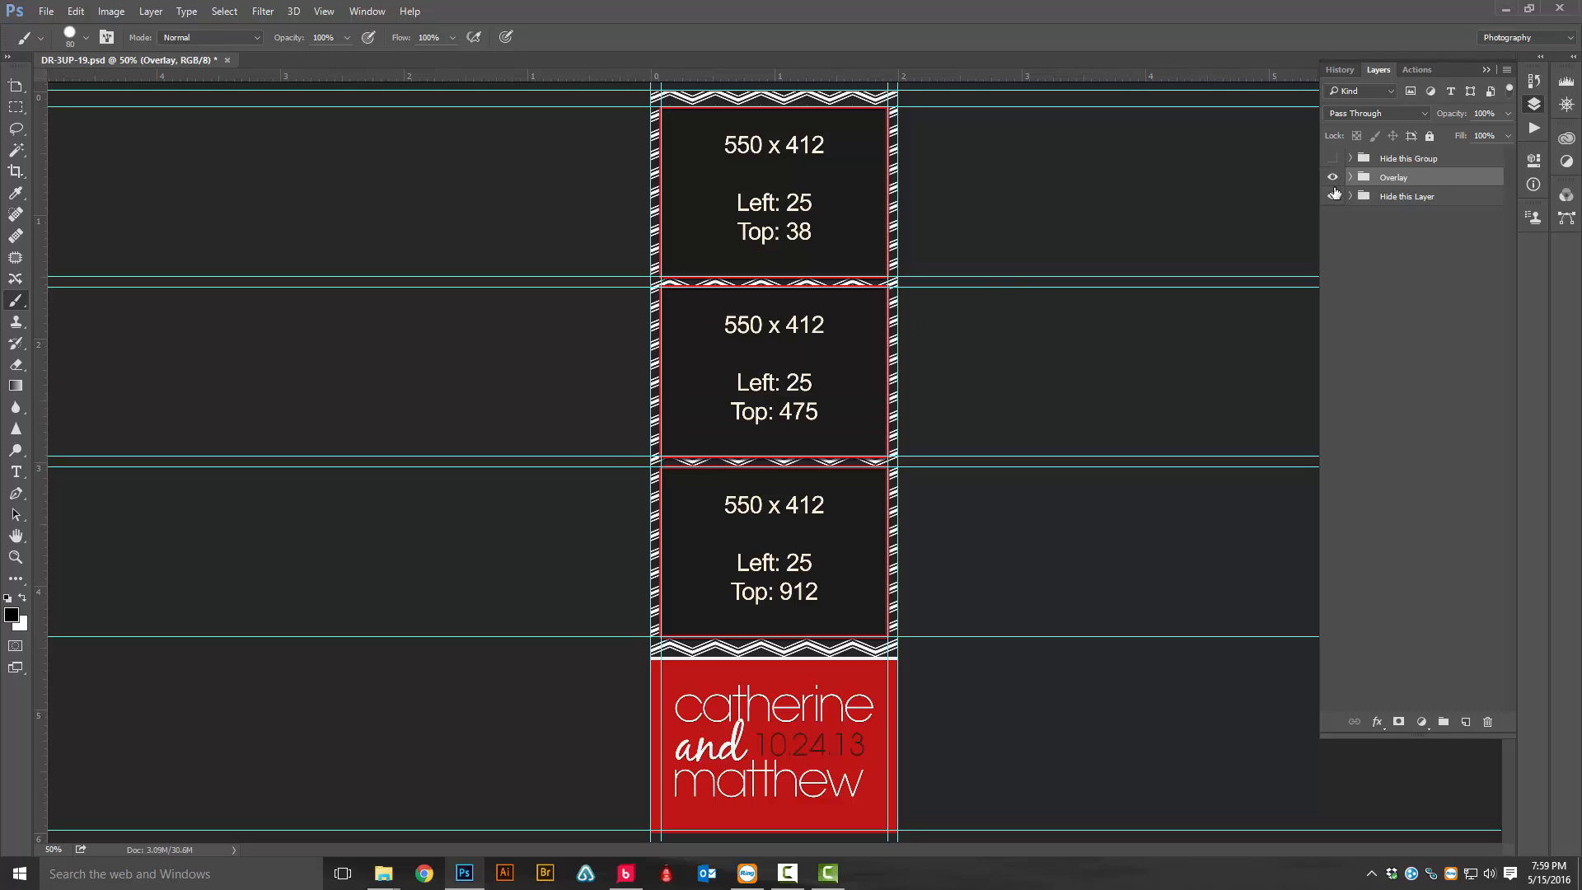
click(1333, 198)
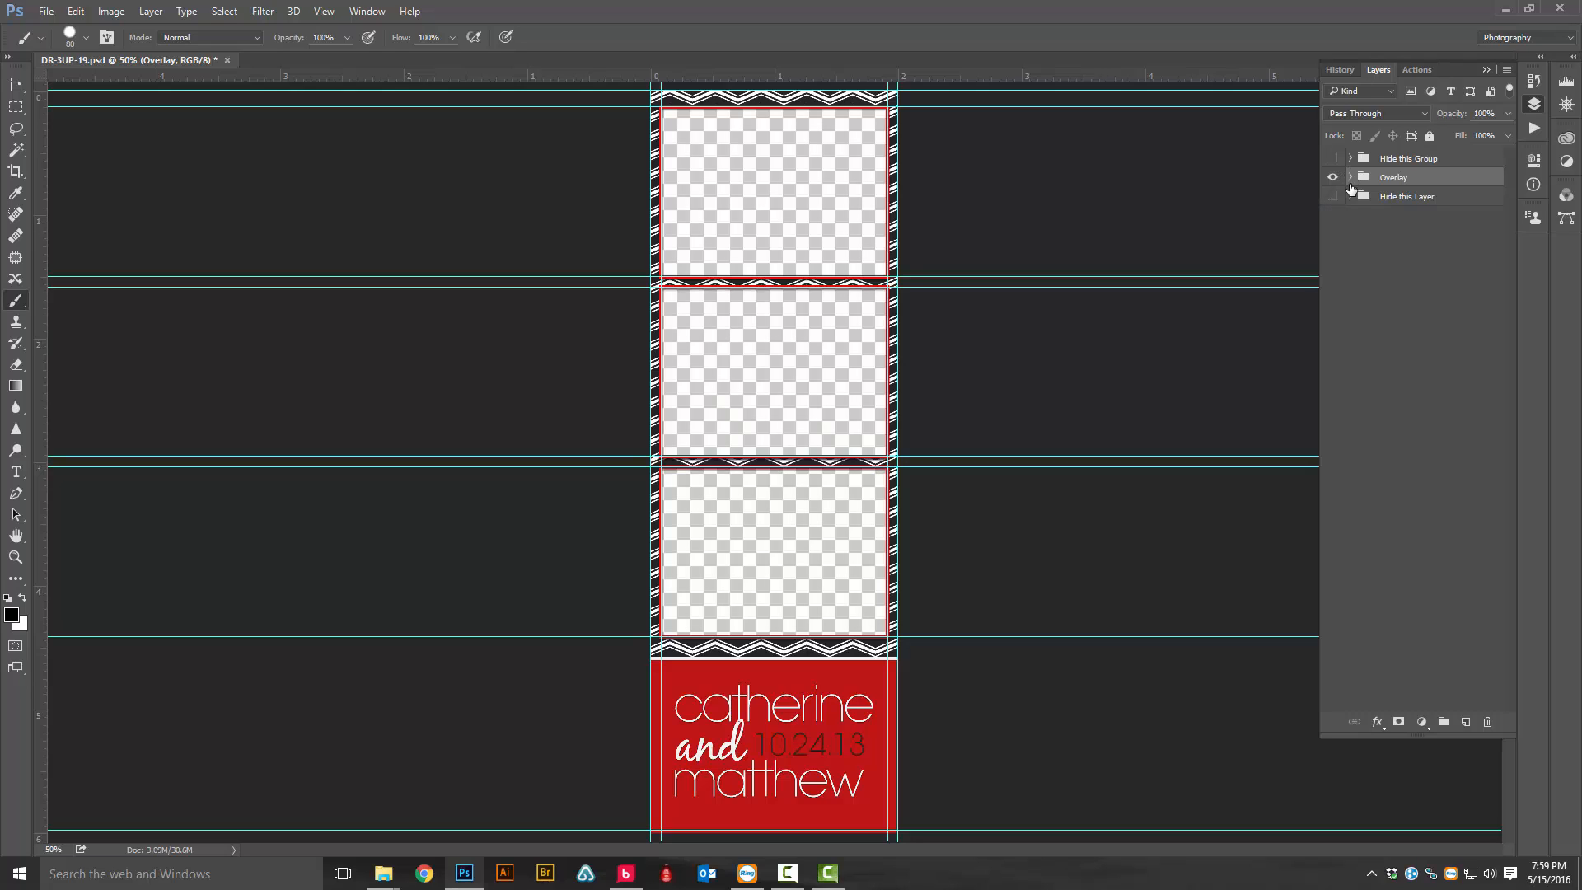
click(1350, 178)
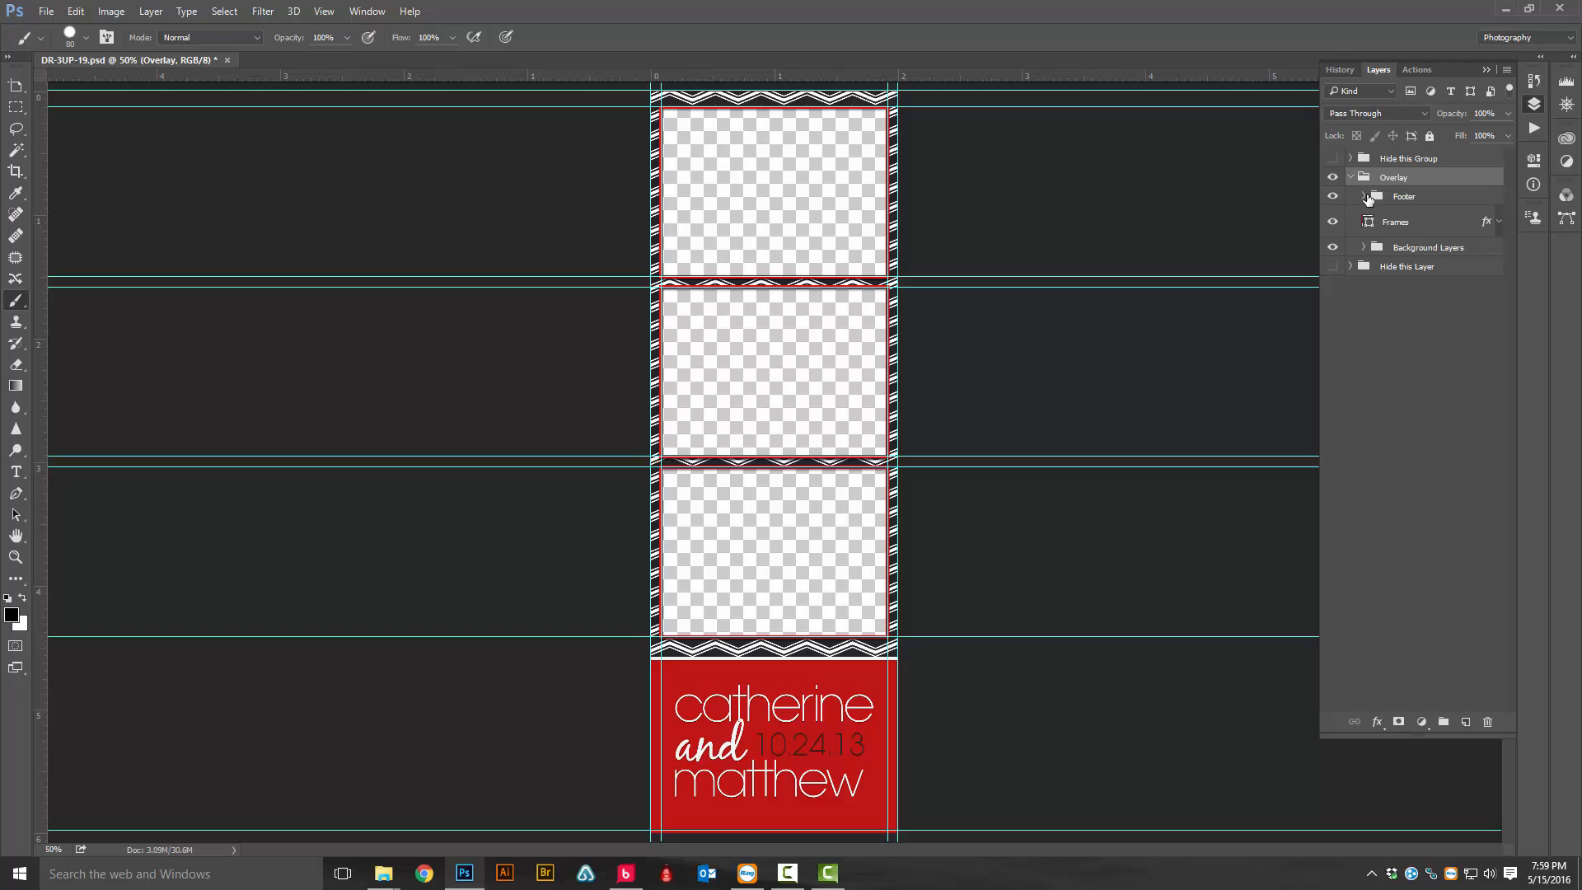
click(1364, 198)
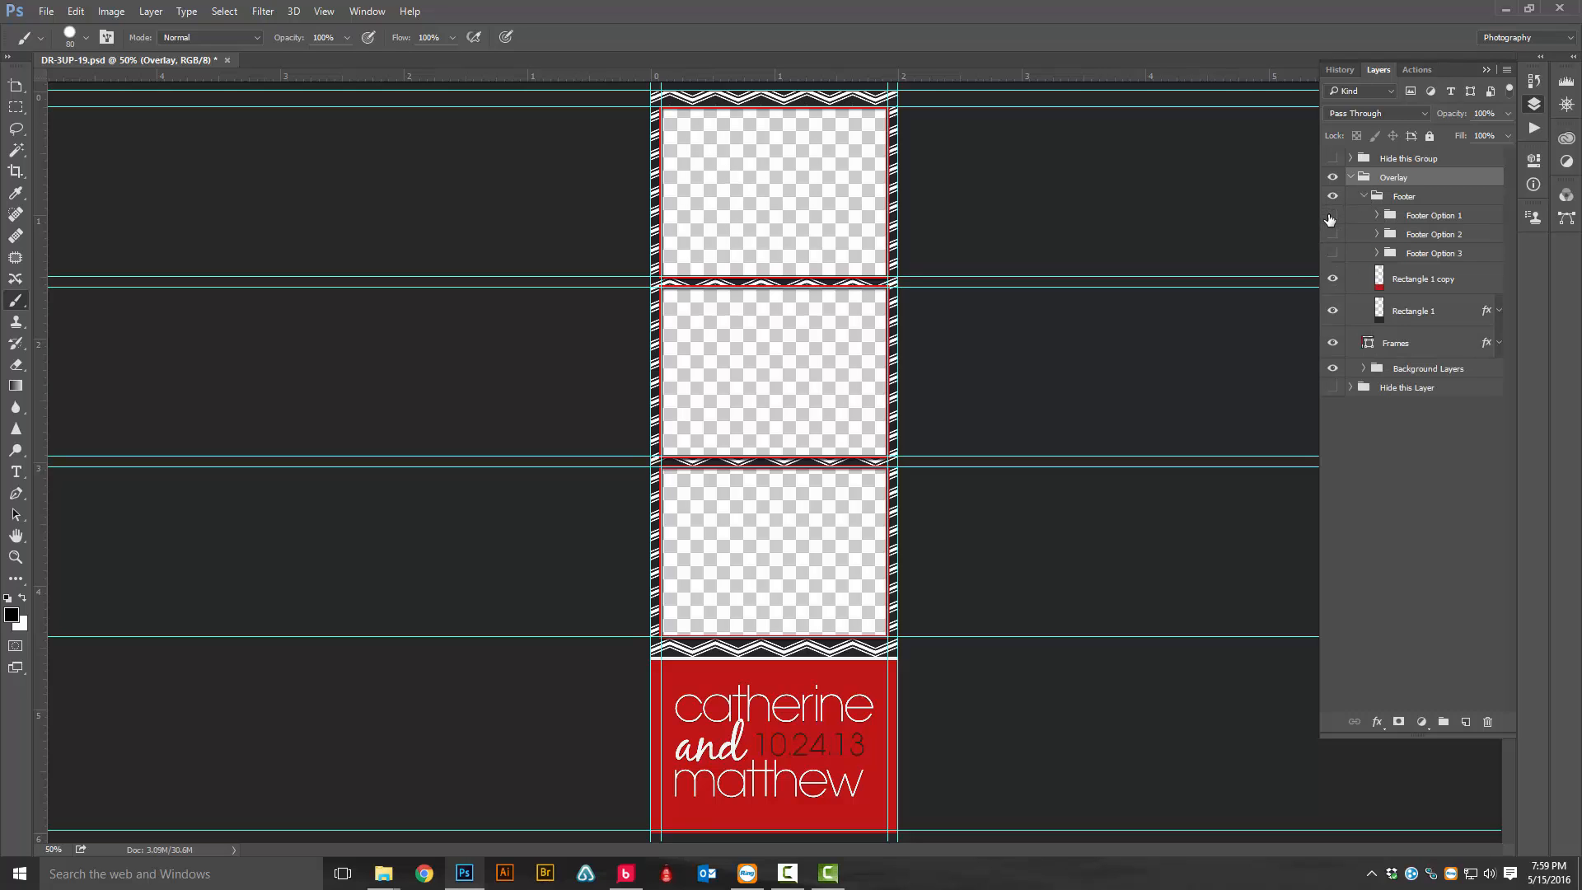
click(1331, 217)
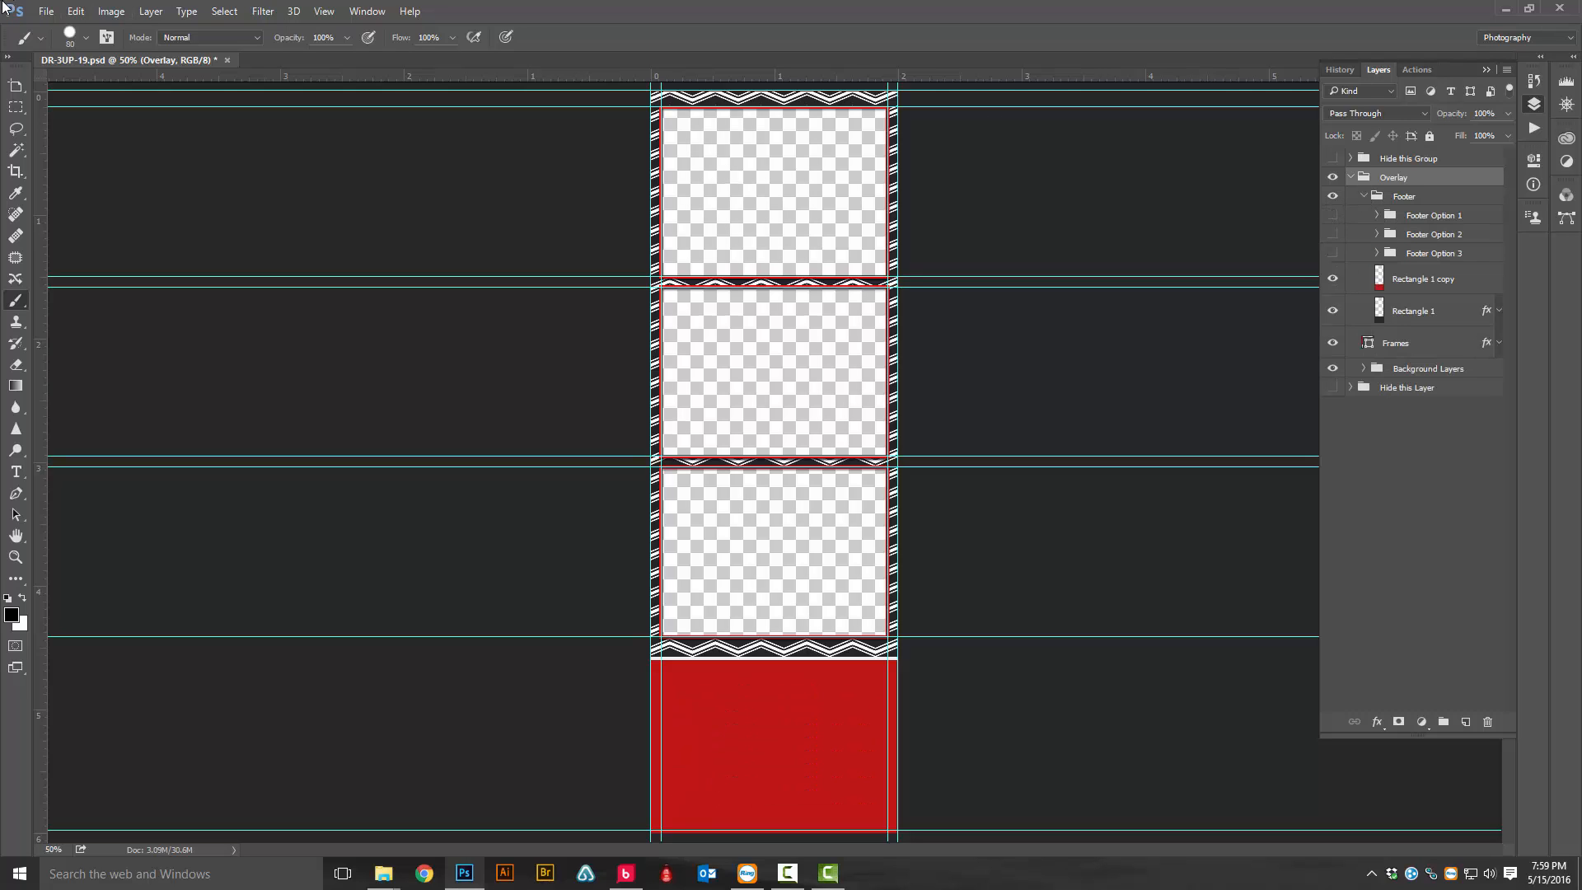
Step: Save the overlay as DR-3UP-19.png in the Border Graphics folder with Smallest / Slow compression and no interlacing
click(46, 12)
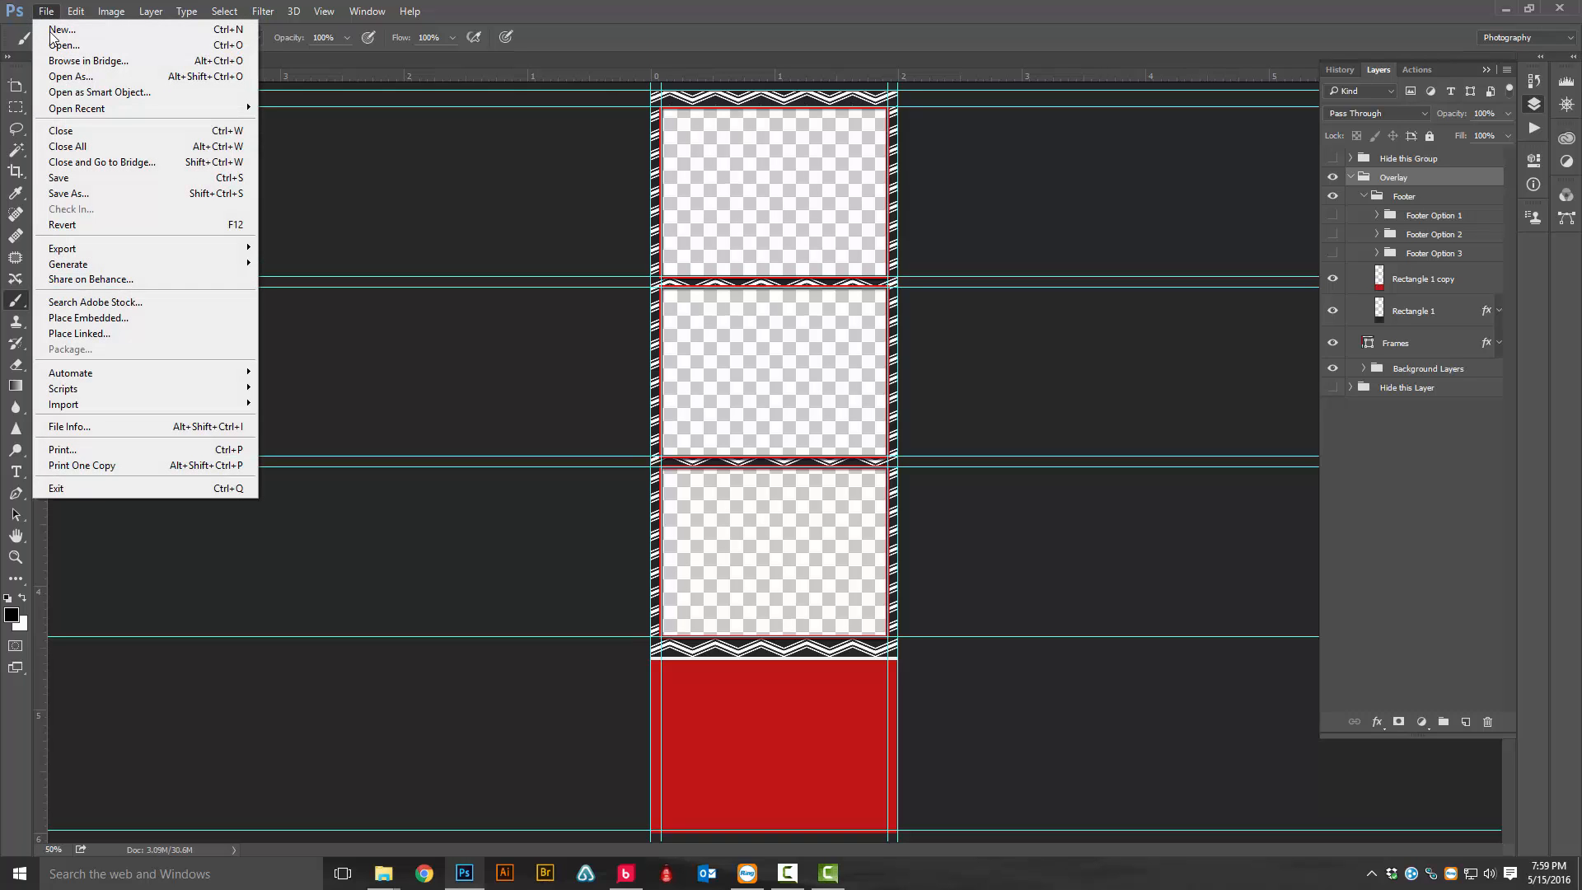
click(90, 195)
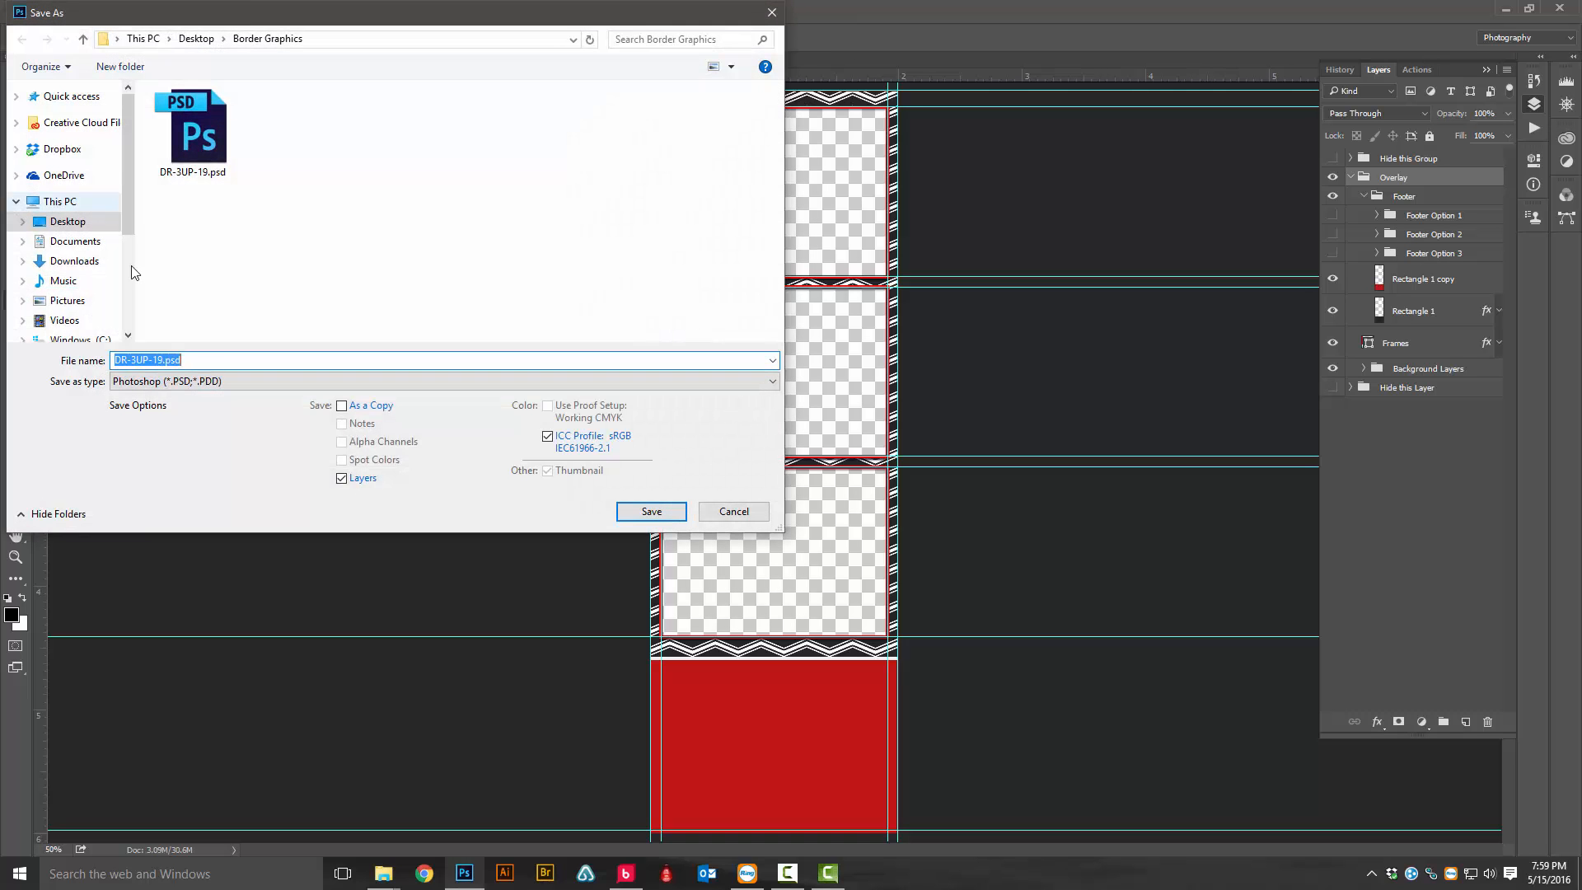
click(240, 381)
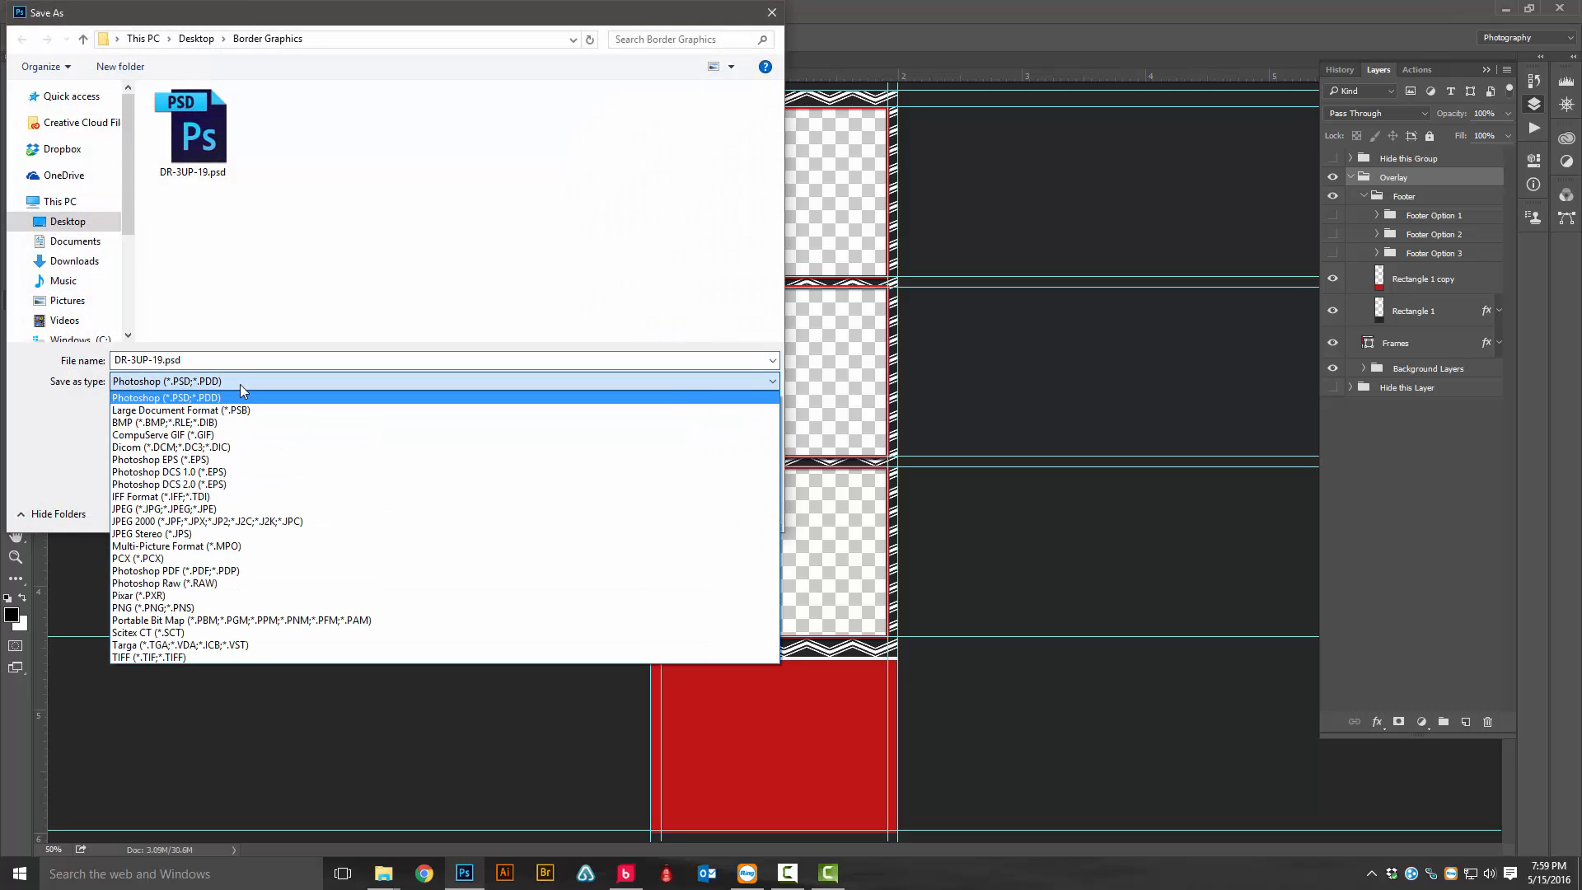
click(175, 610)
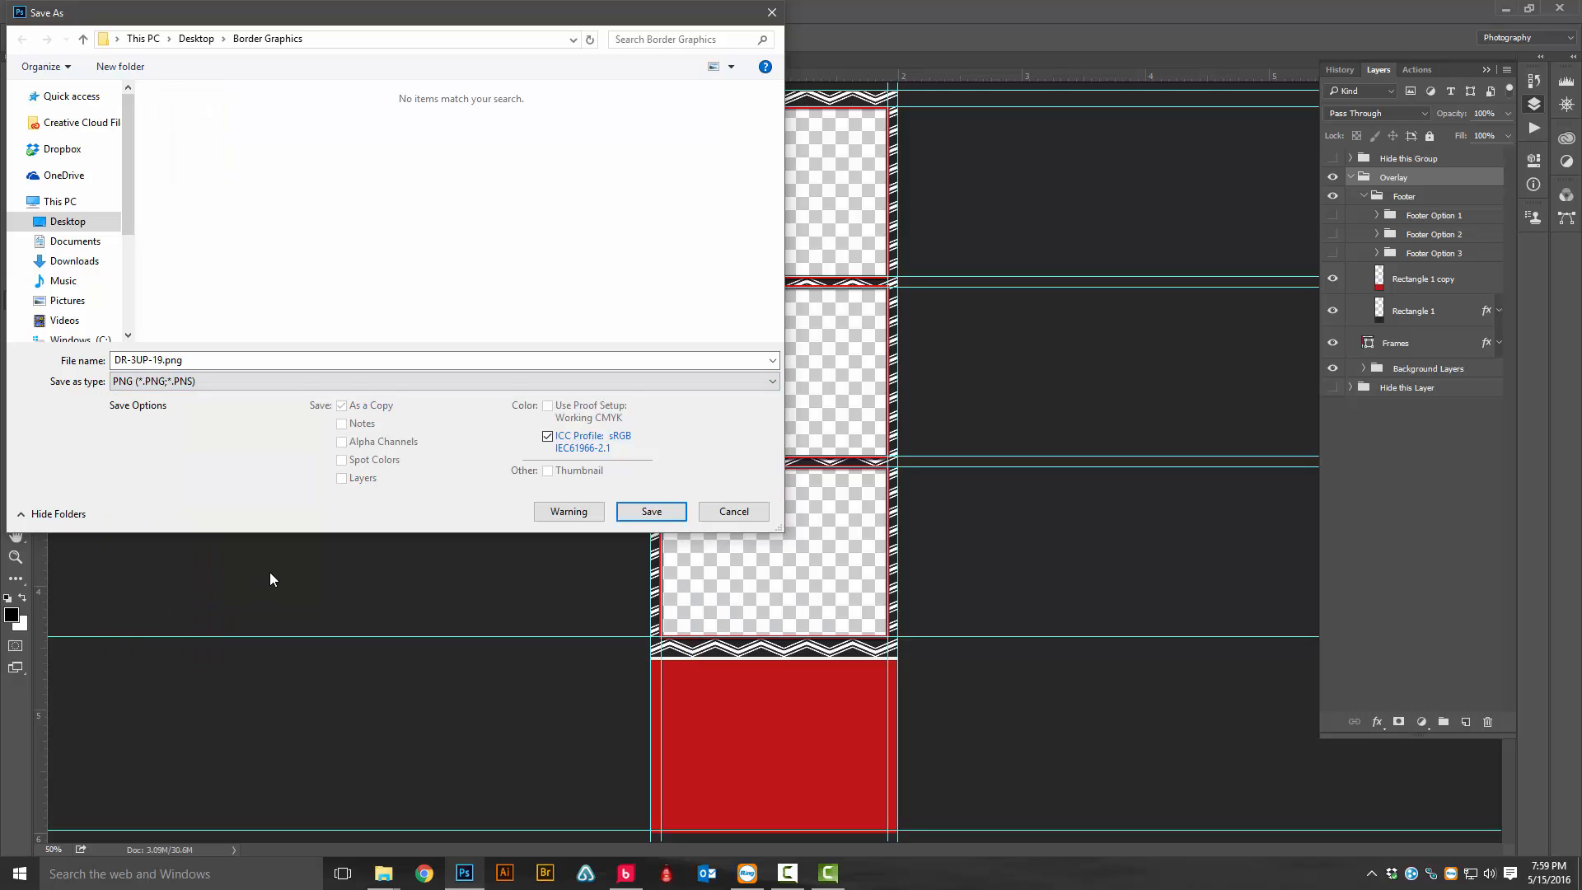
click(651, 511)
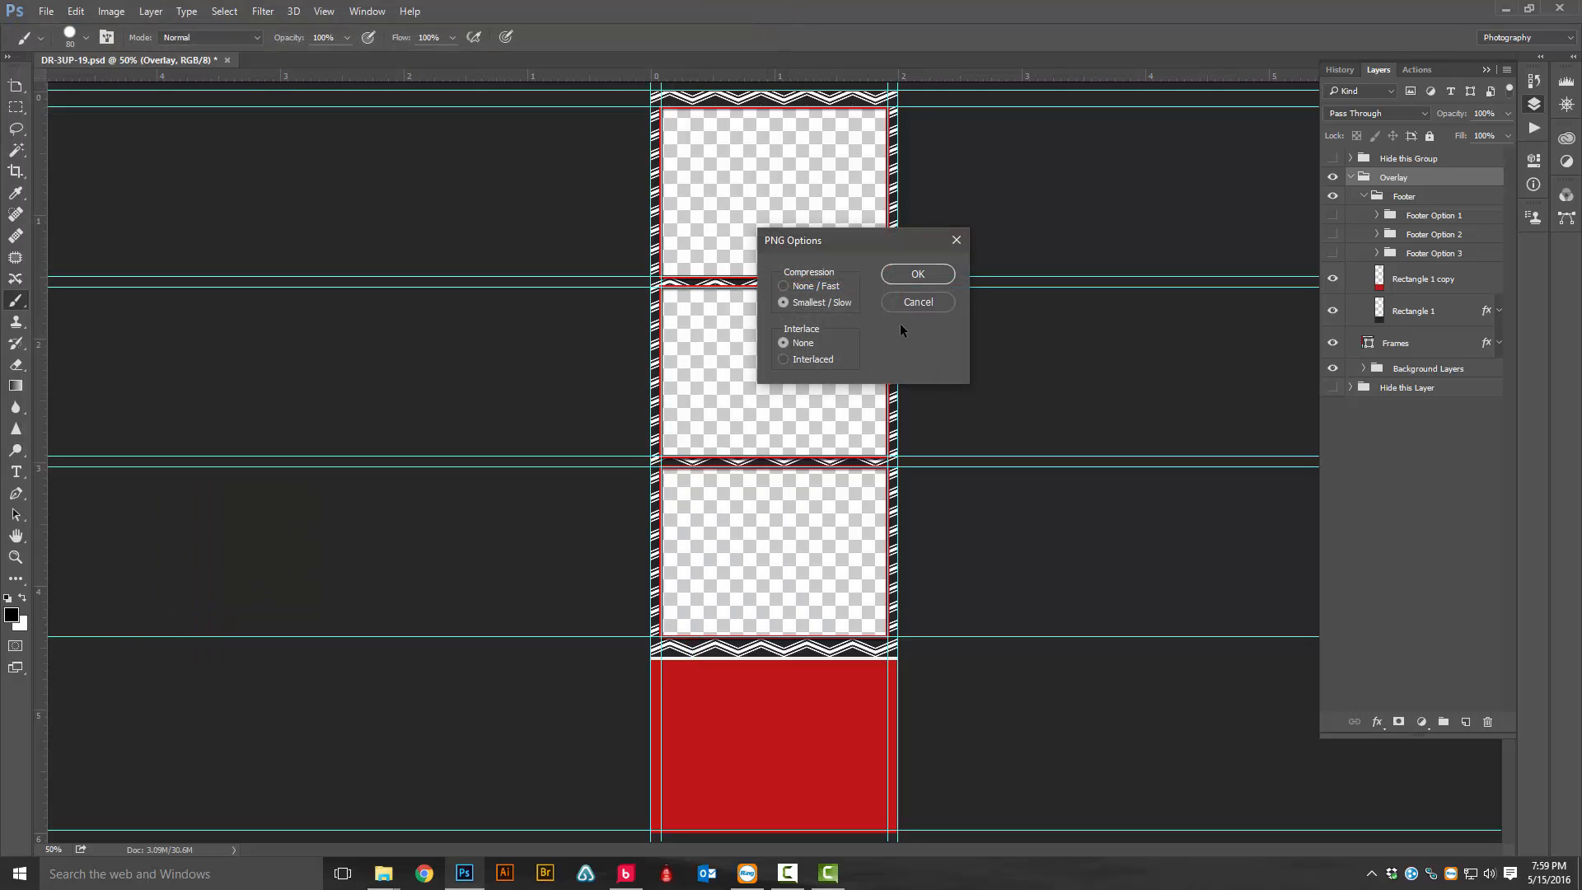
click(918, 274)
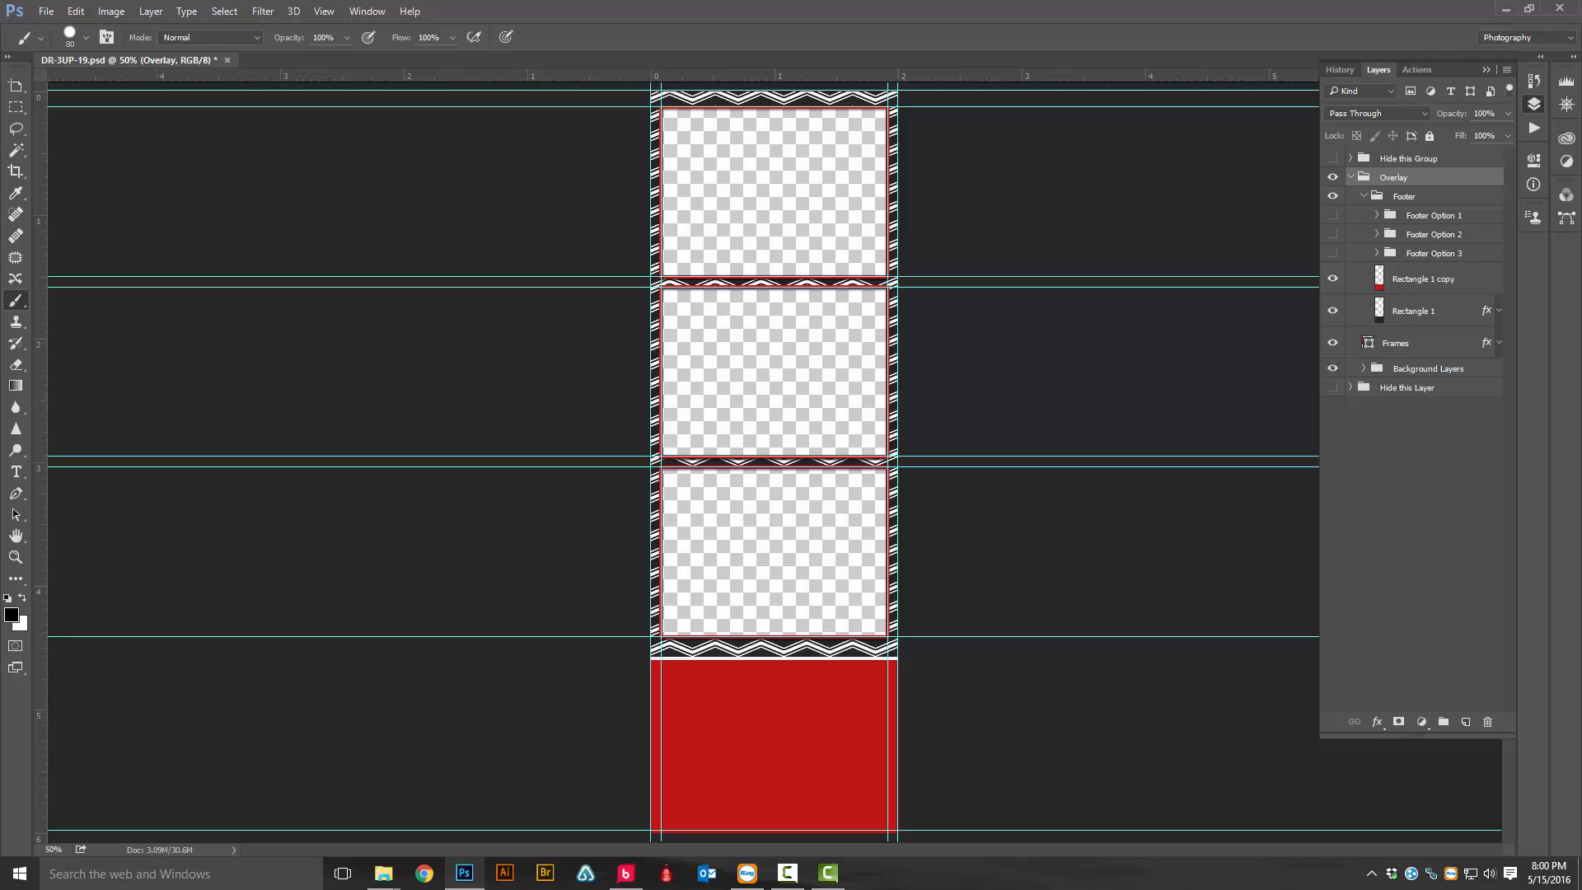
Step: Switch to the Border Graphics folder and examine the exported DR-3UP-19 JPG and PNG files
click(1504, 9)
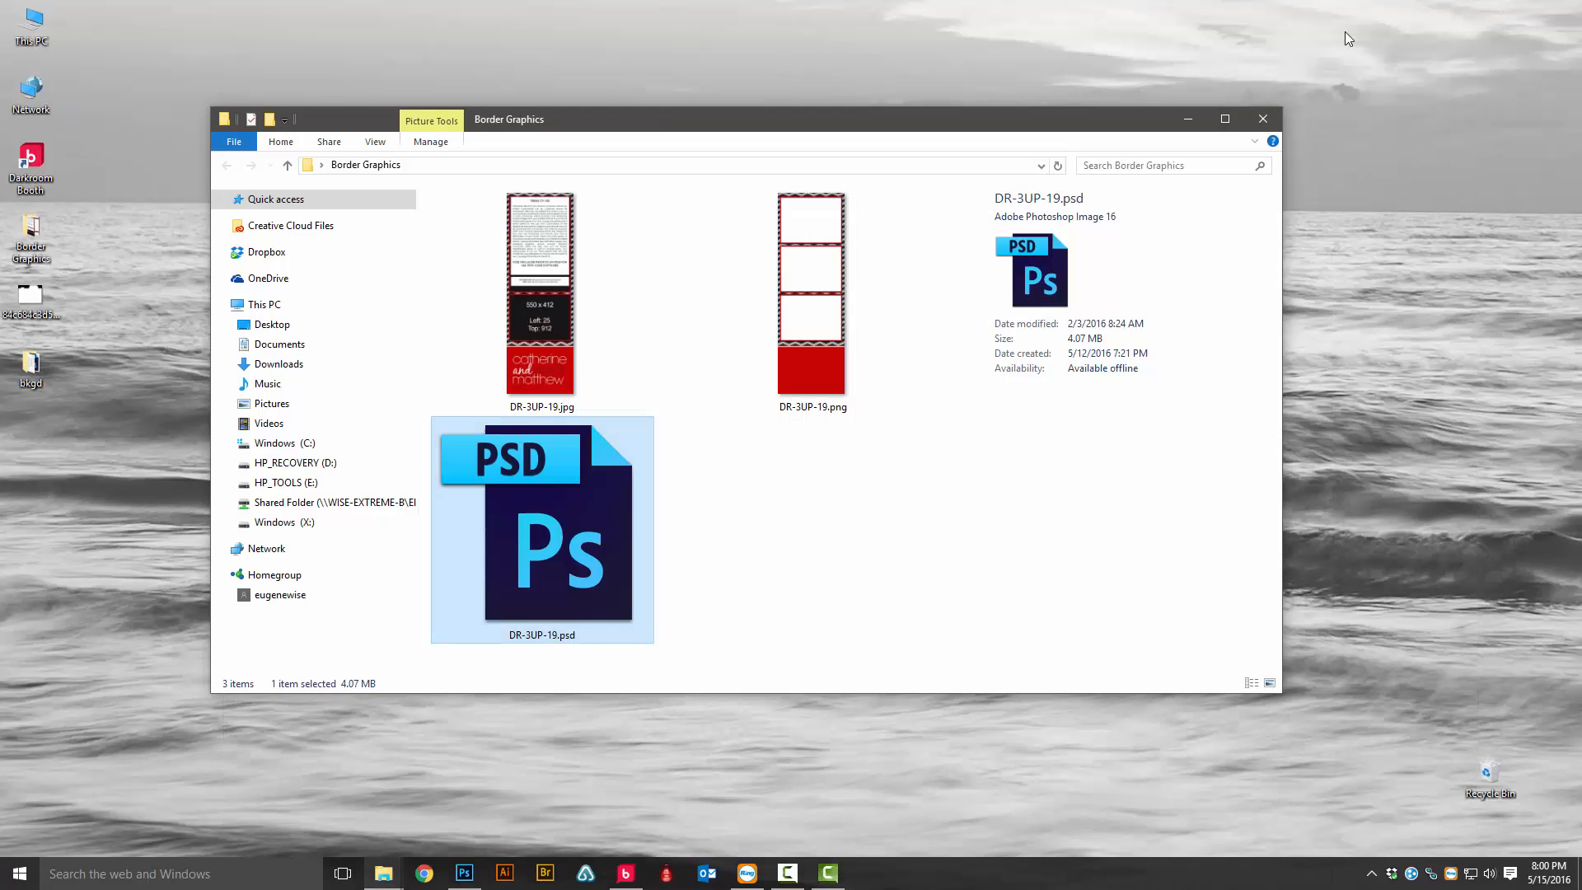
click(522, 320)
click(798, 310)
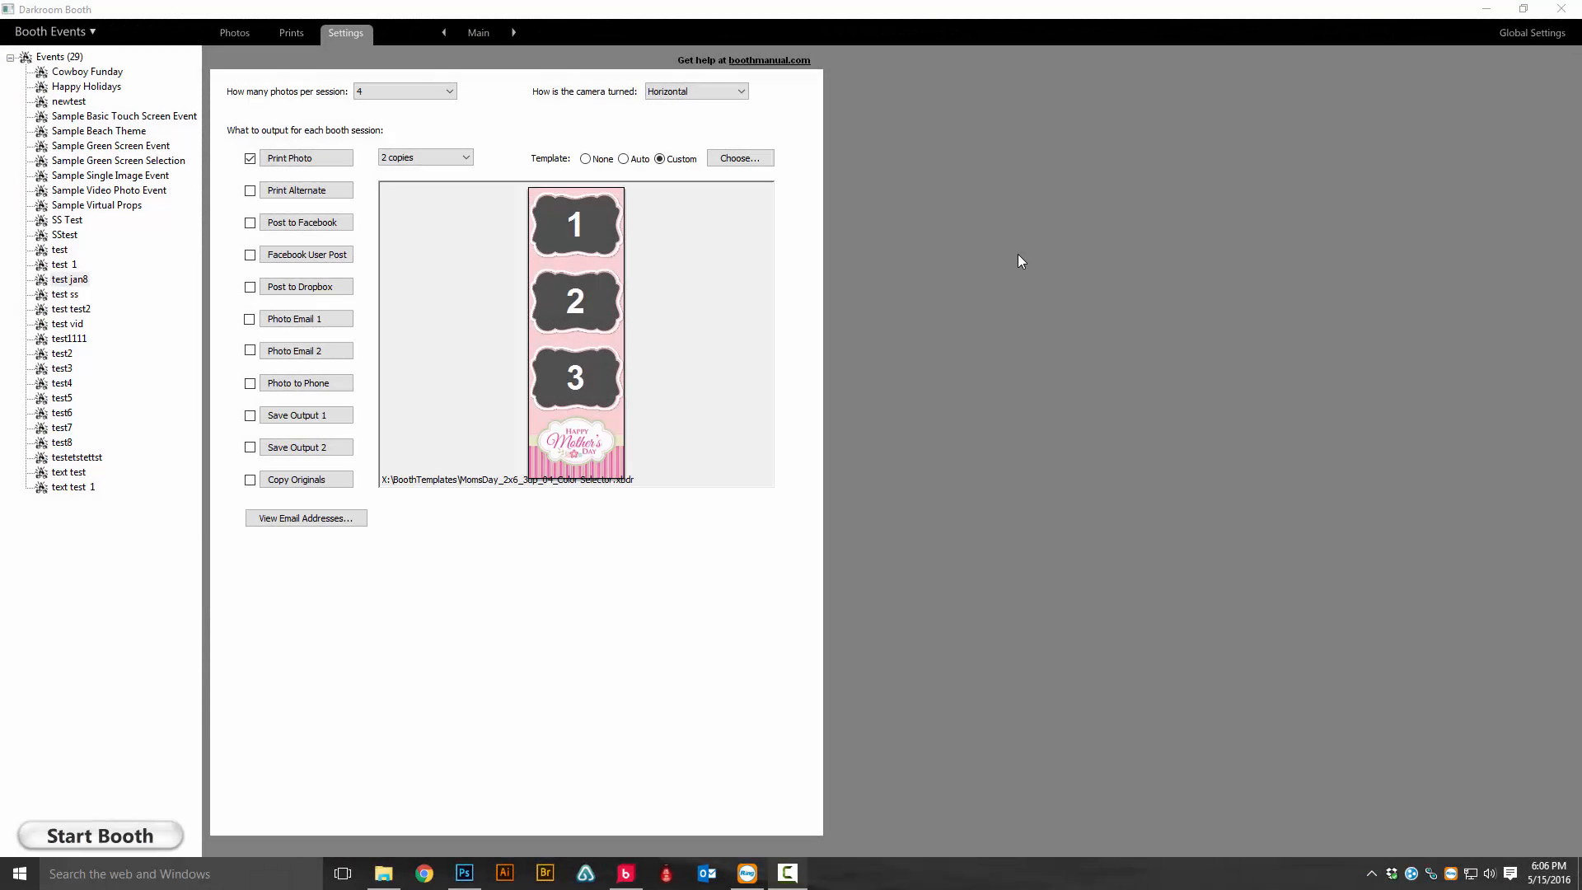
Step: Create a new 2x6 custom print template in Darkroom Booth with the description "2x6 Design19 3 Image Vert"
click(791, 159)
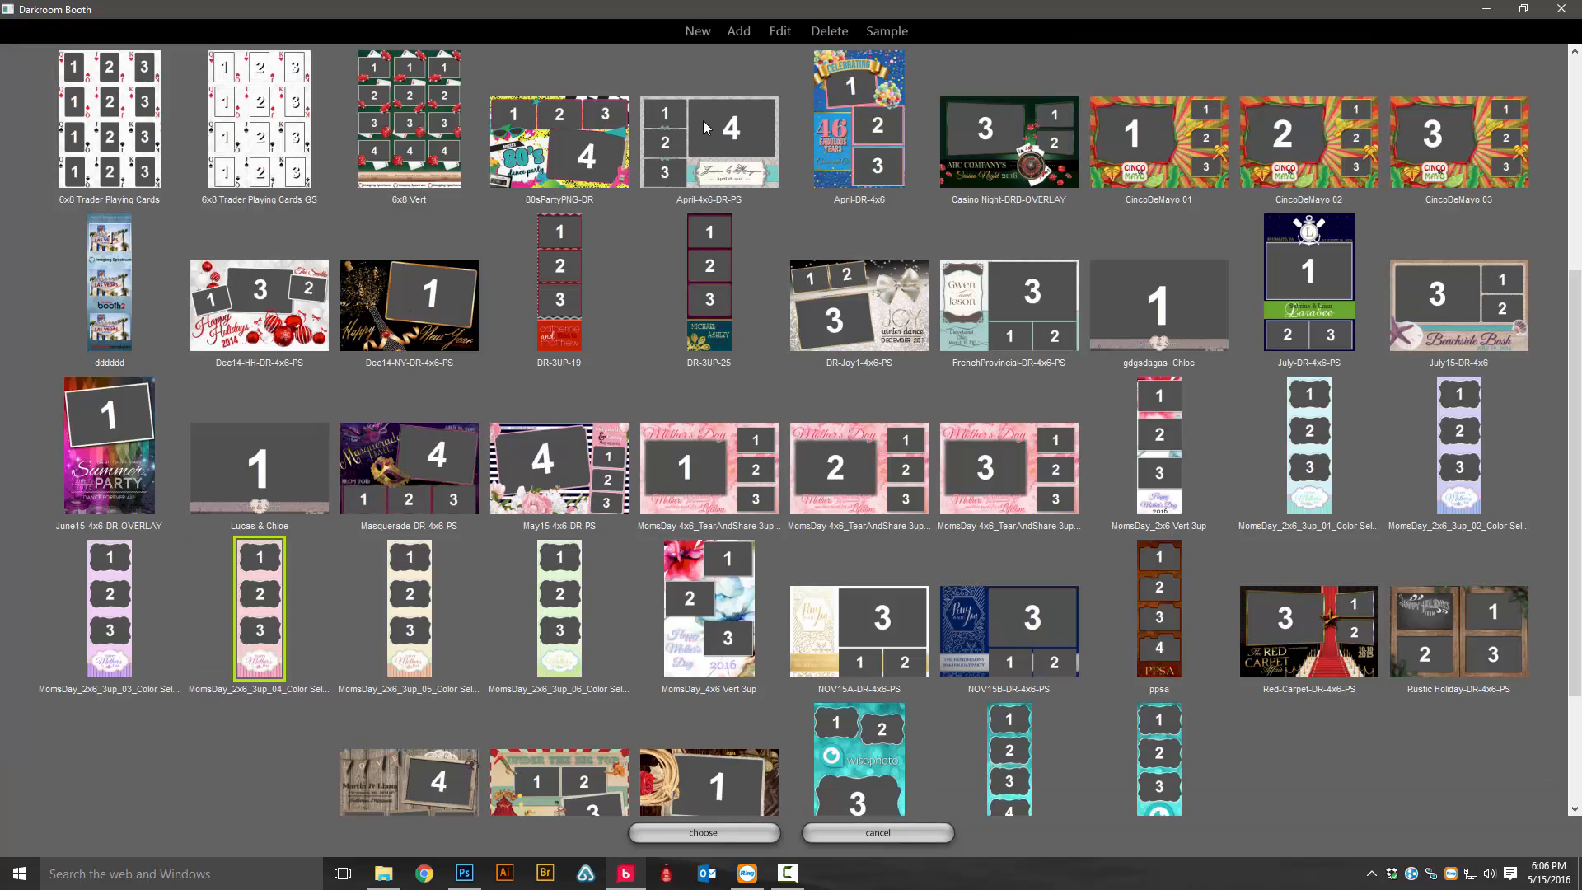
click(695, 32)
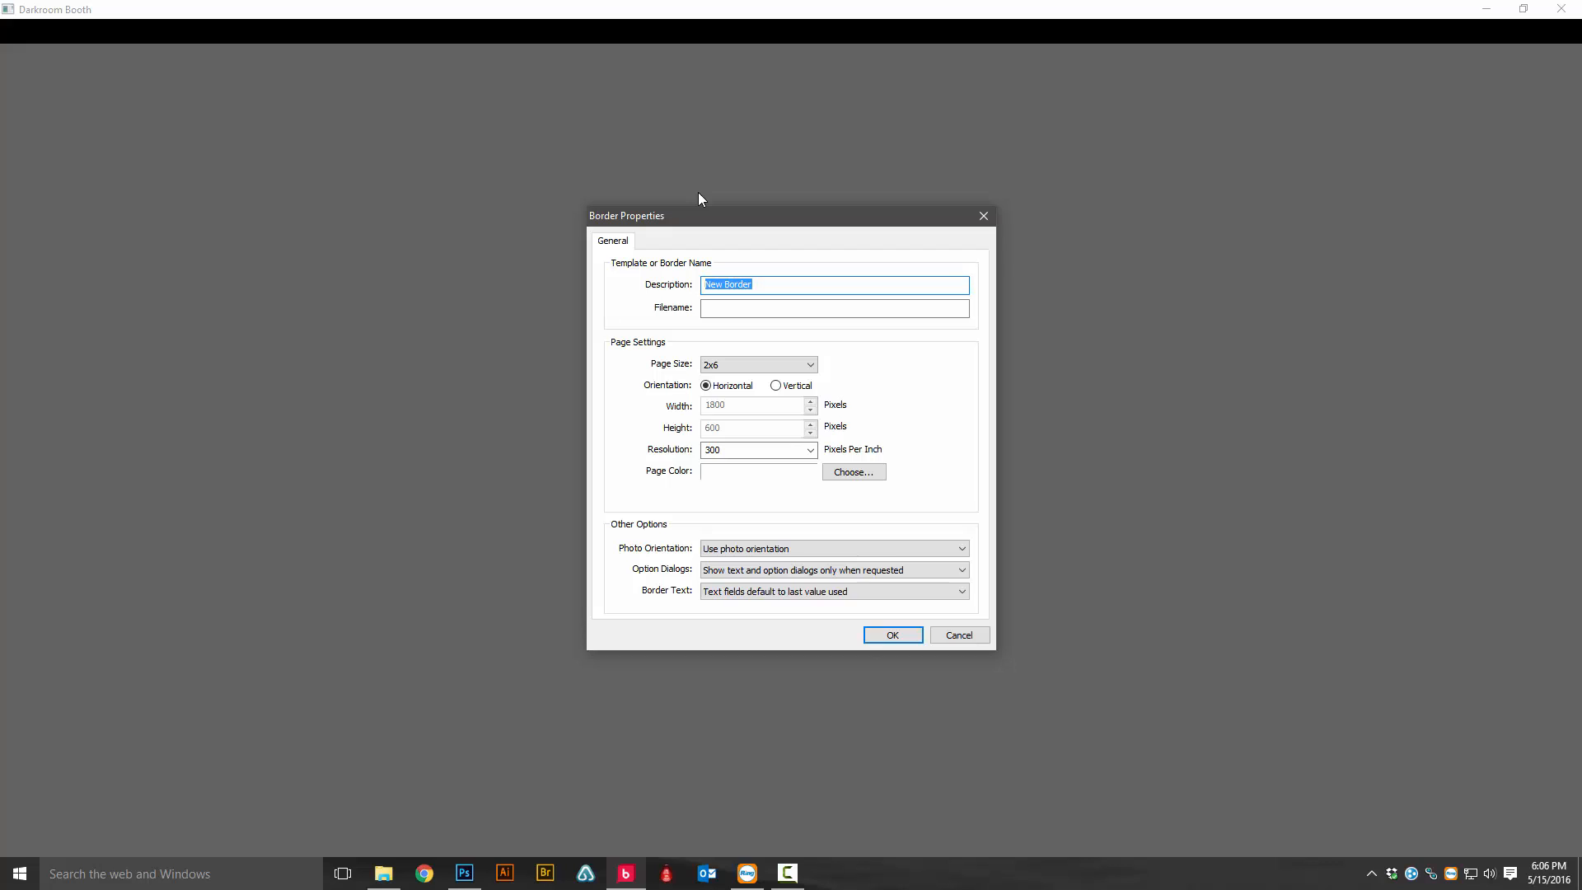
text(26x)
key(BackSpace)
key(BackSpace)
text(x6 Design19 e Image Ver)
click(892, 634)
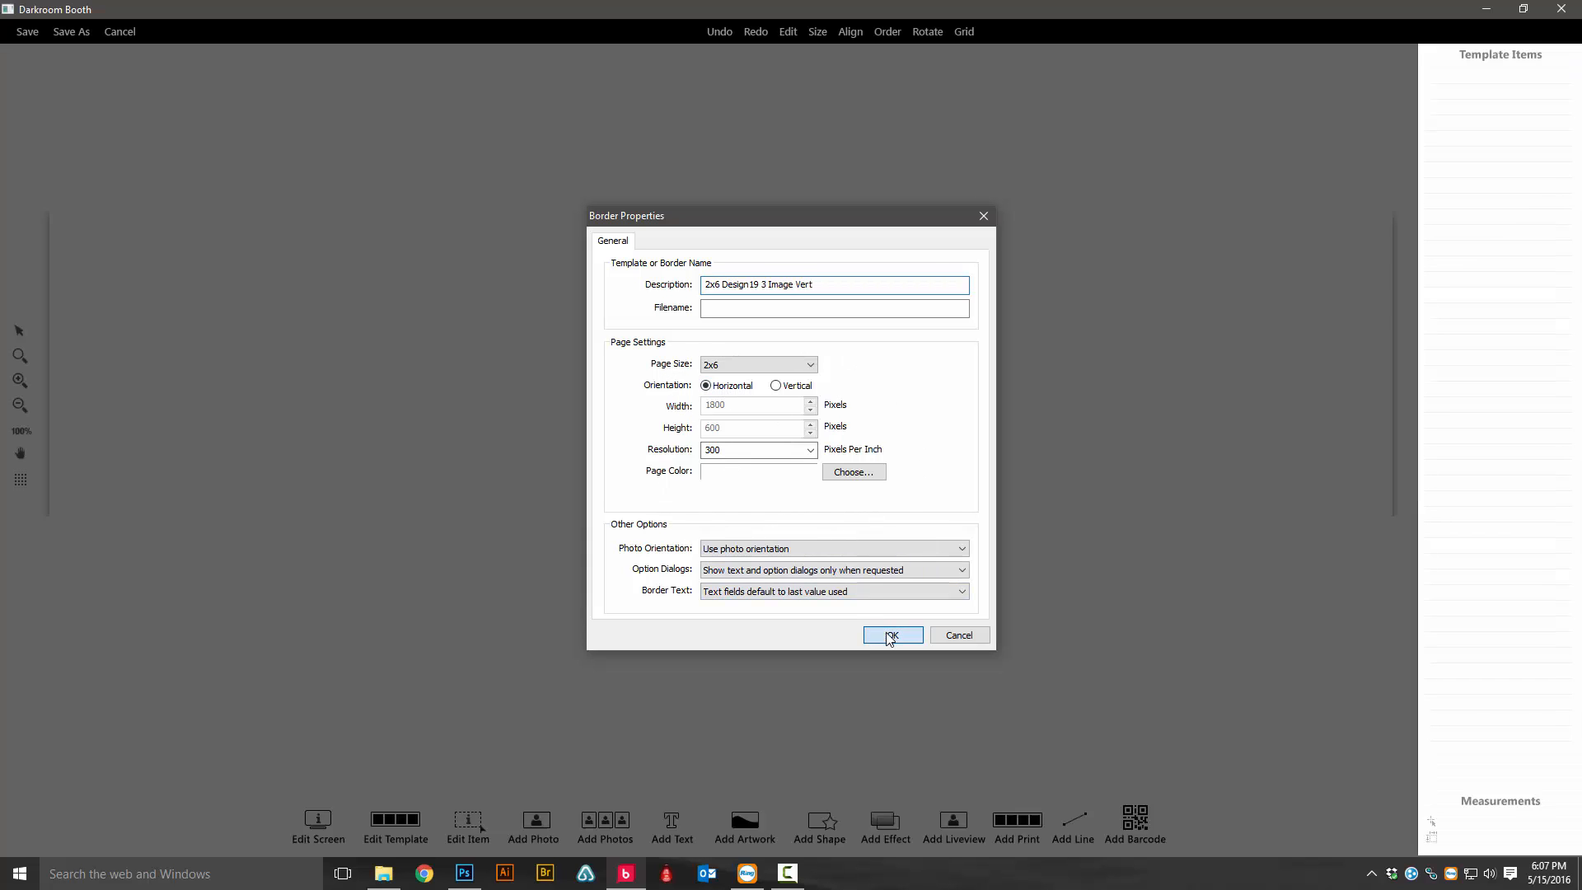
Step: Change the template's page orientation to Vertical
click(416, 818)
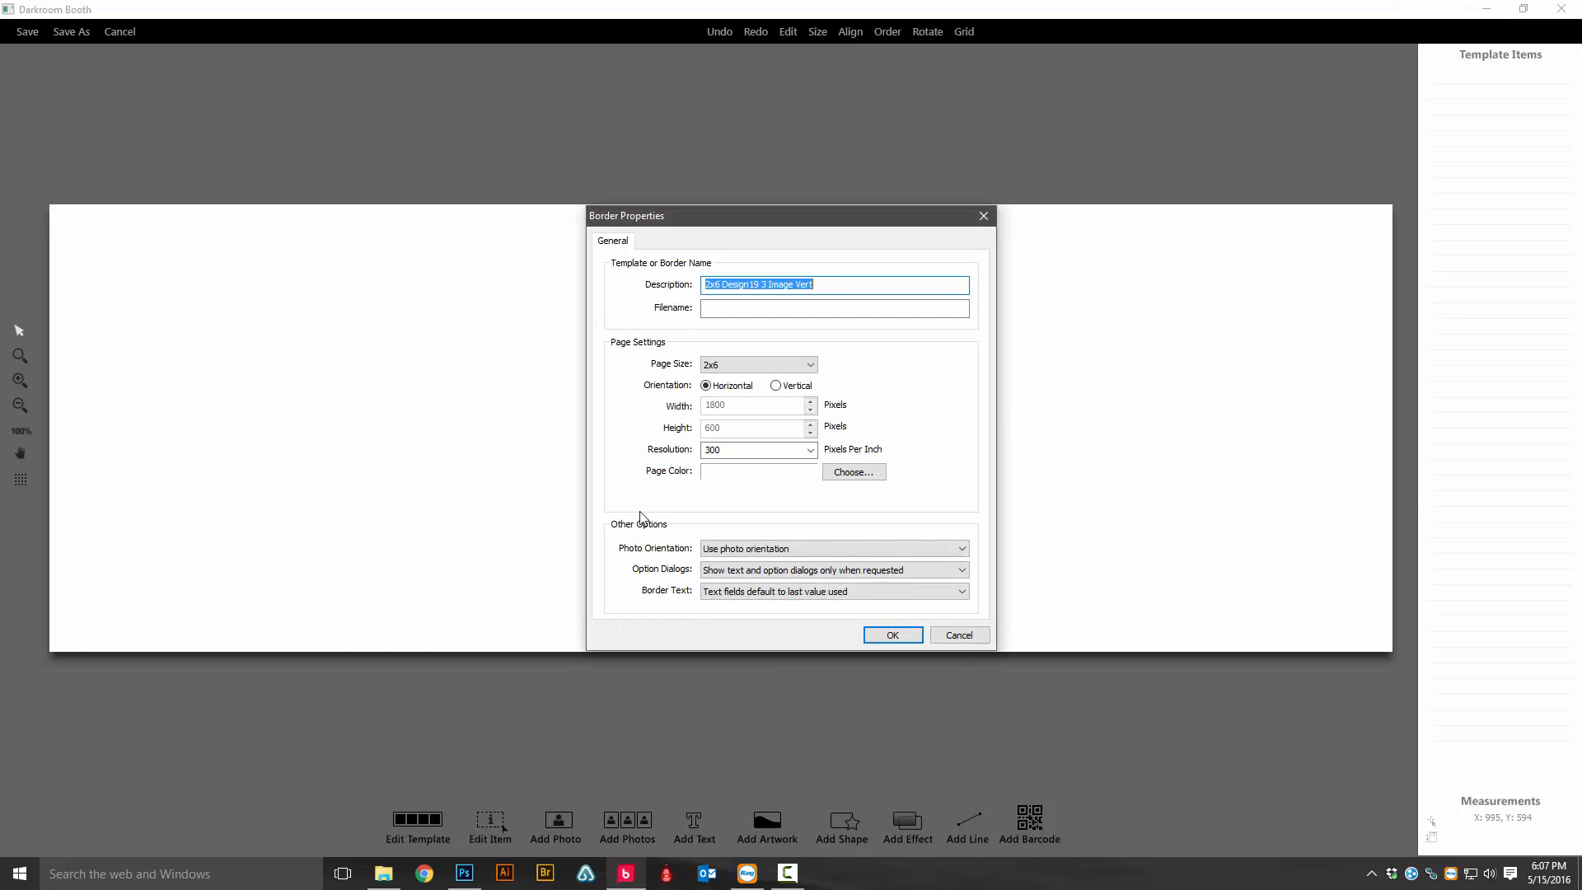
click(778, 386)
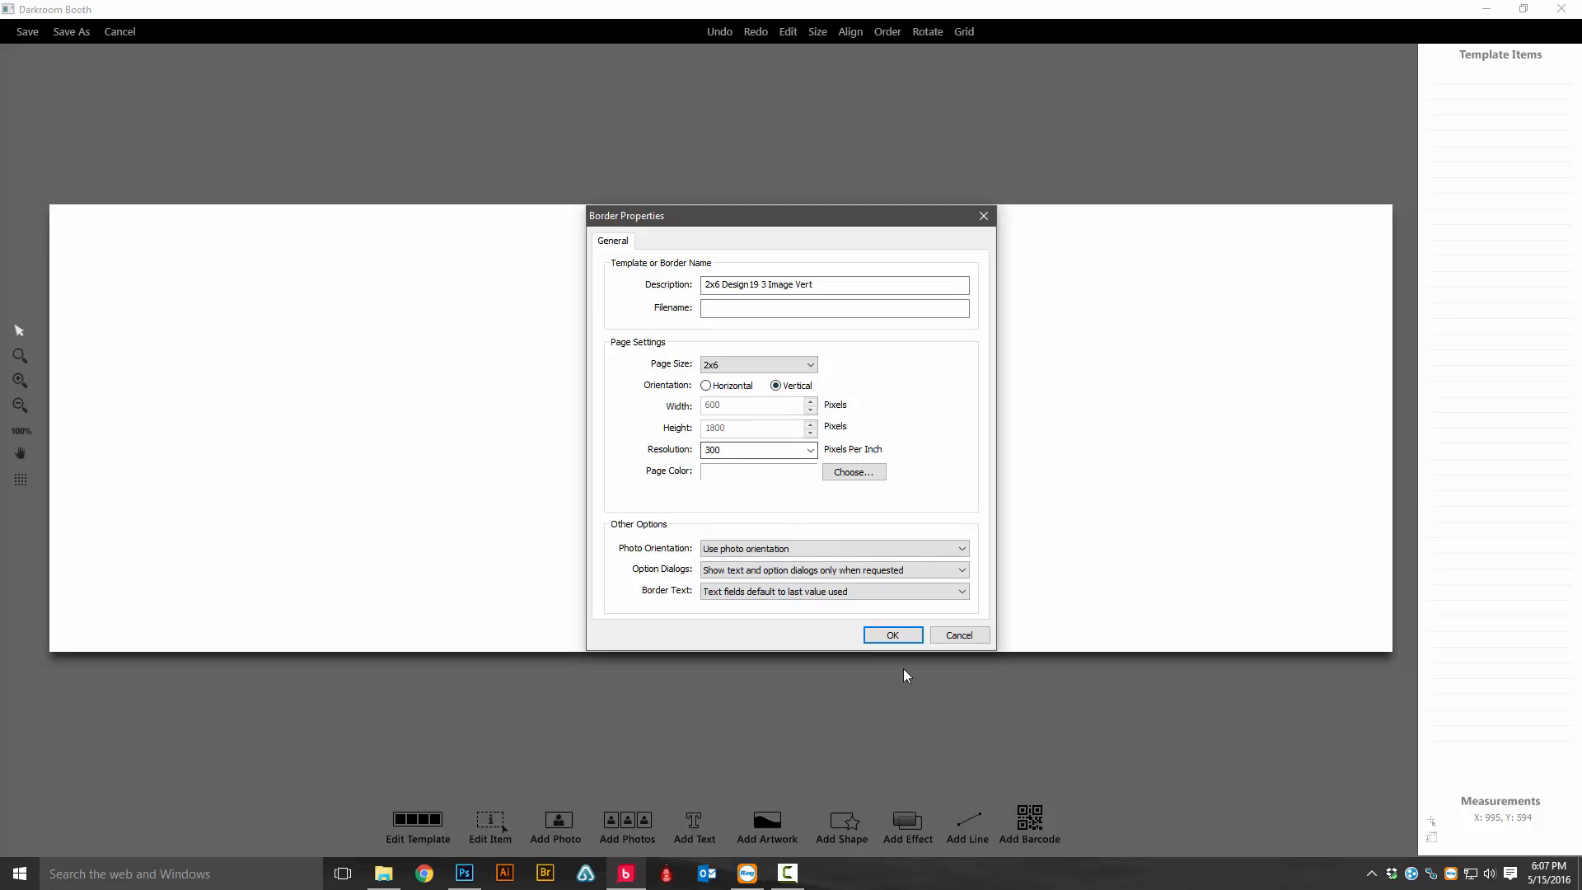
click(901, 638)
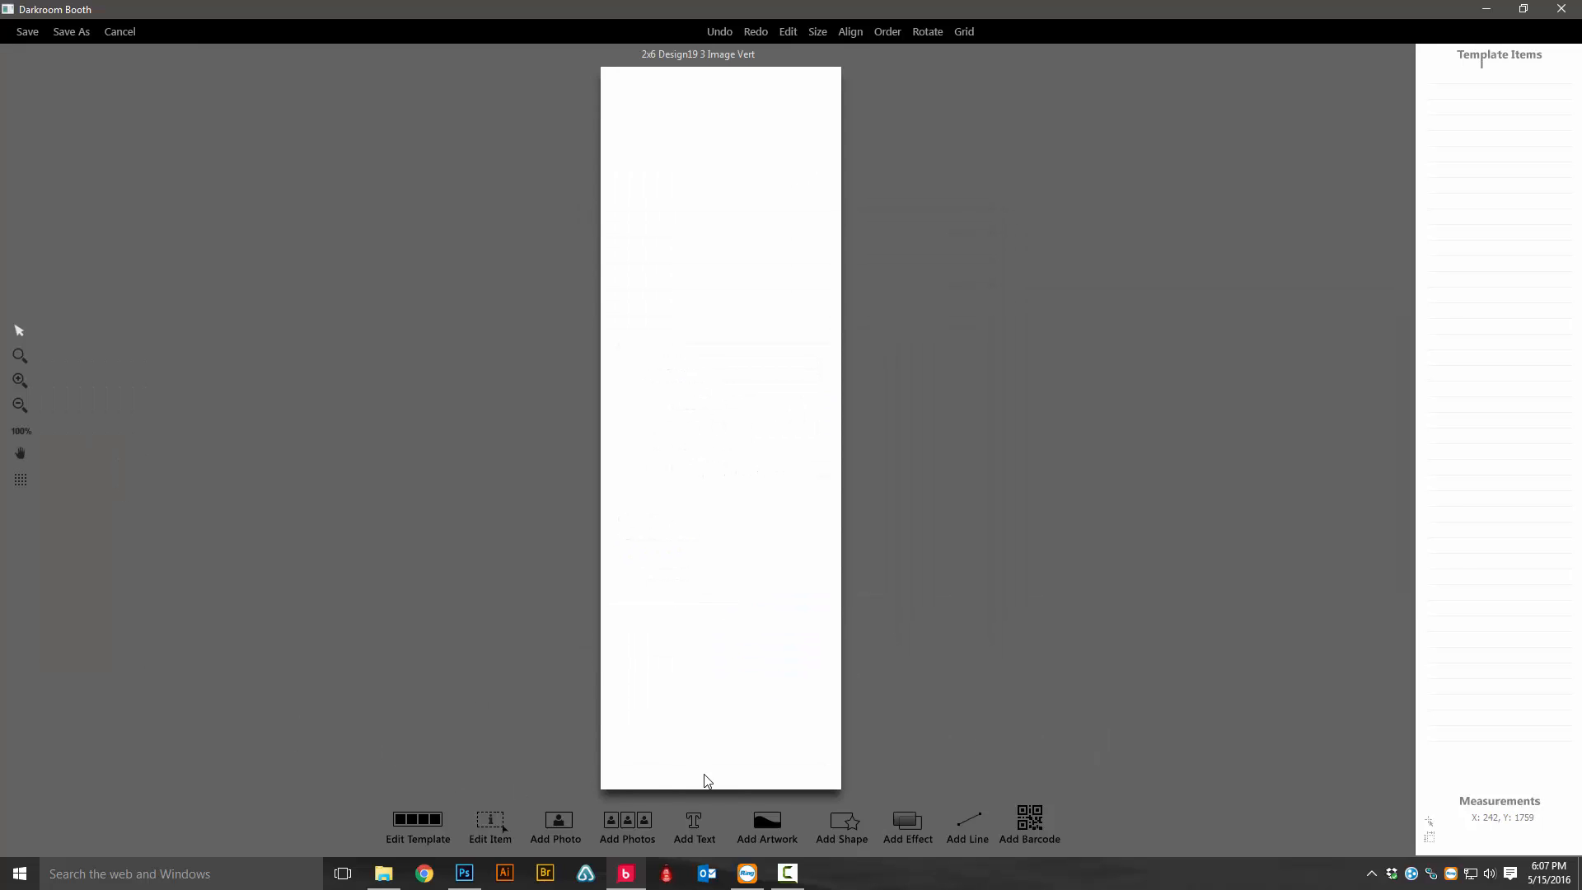
Step: Add DR-3UP-19.png from the Border Graphics folder to the template as a single artwork graphic without transparency
click(767, 826)
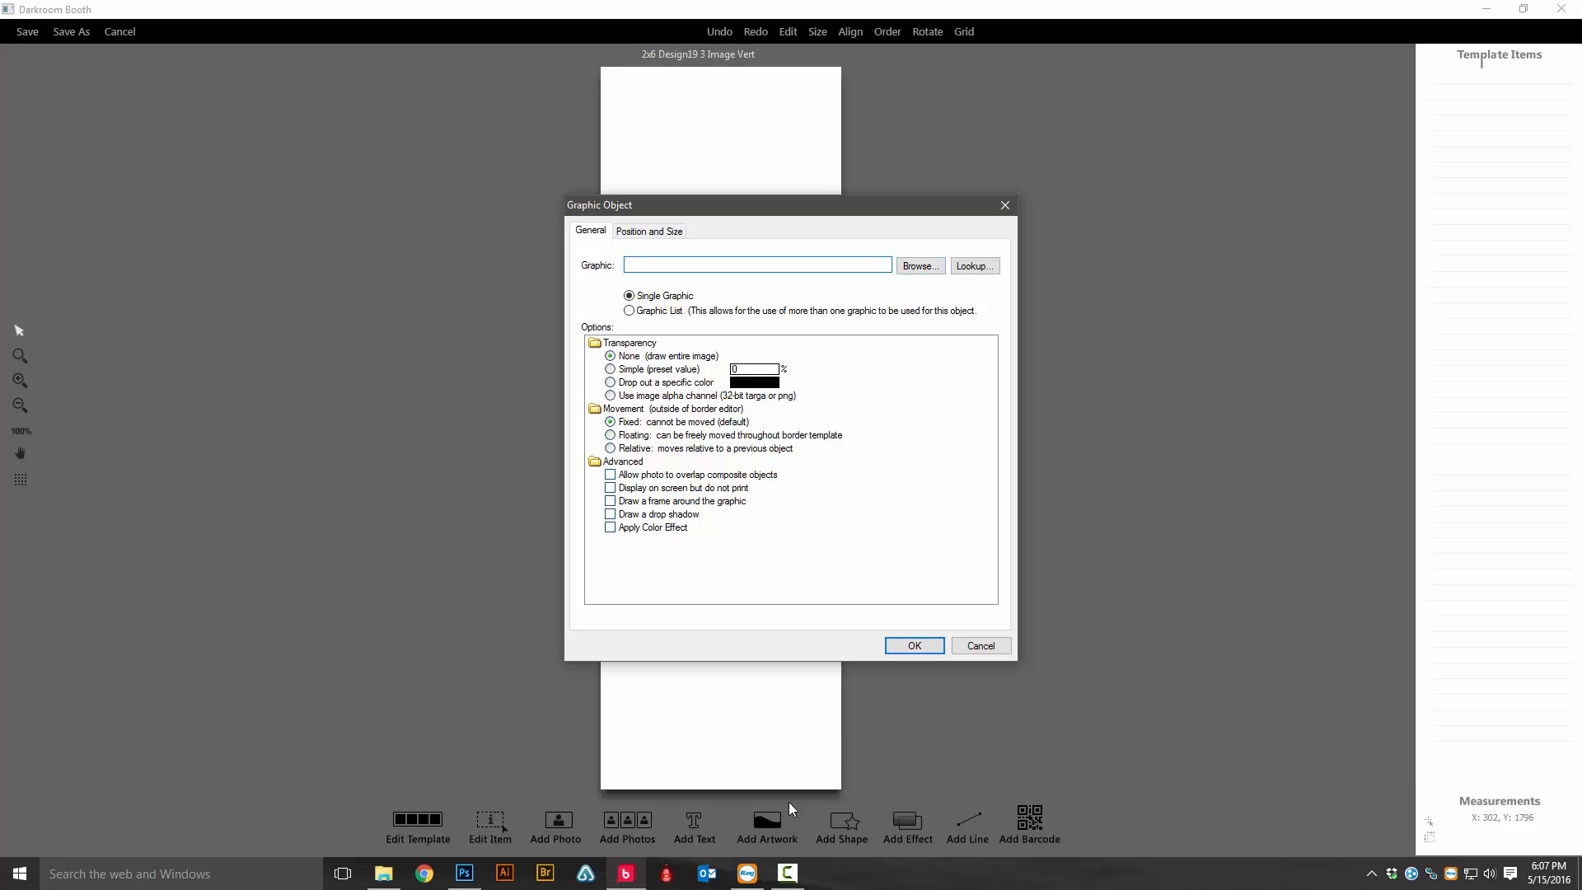
click(920, 265)
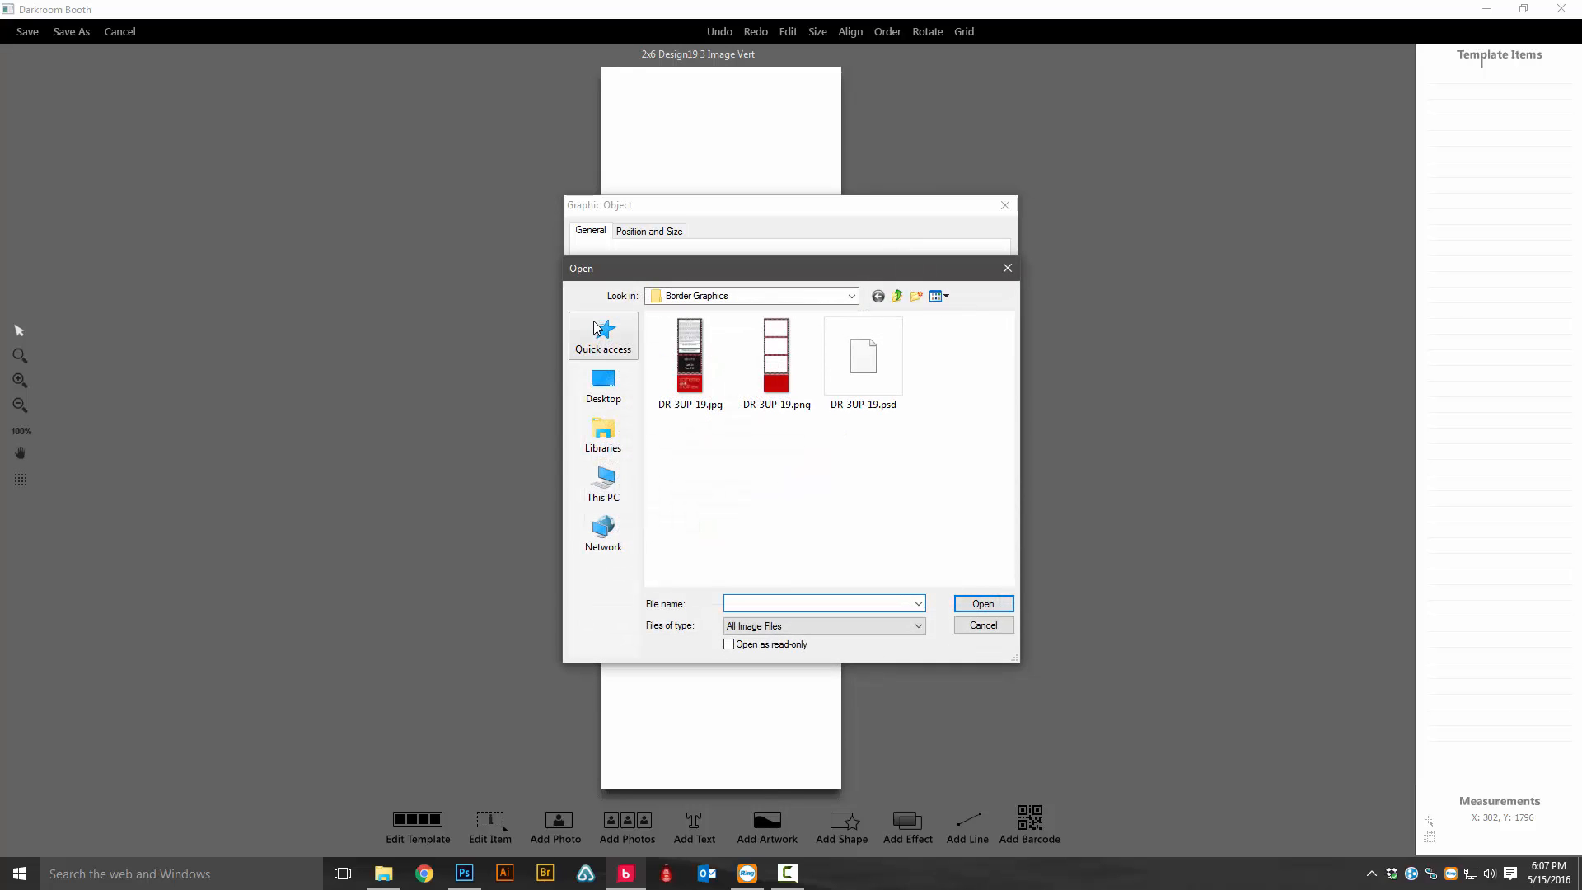
click(770, 354)
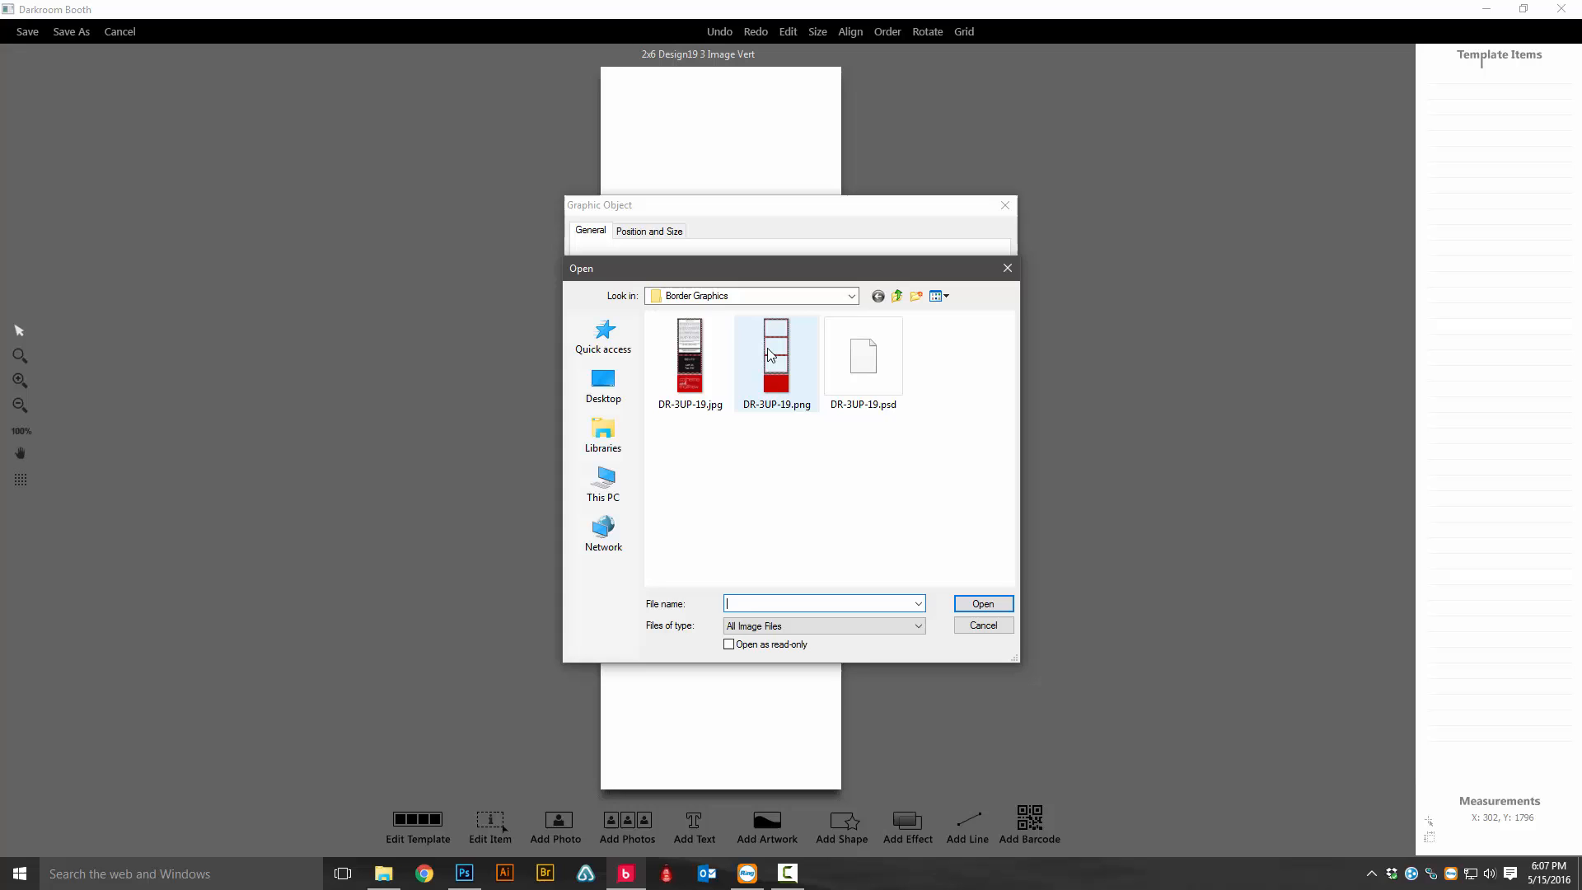
click(1001, 605)
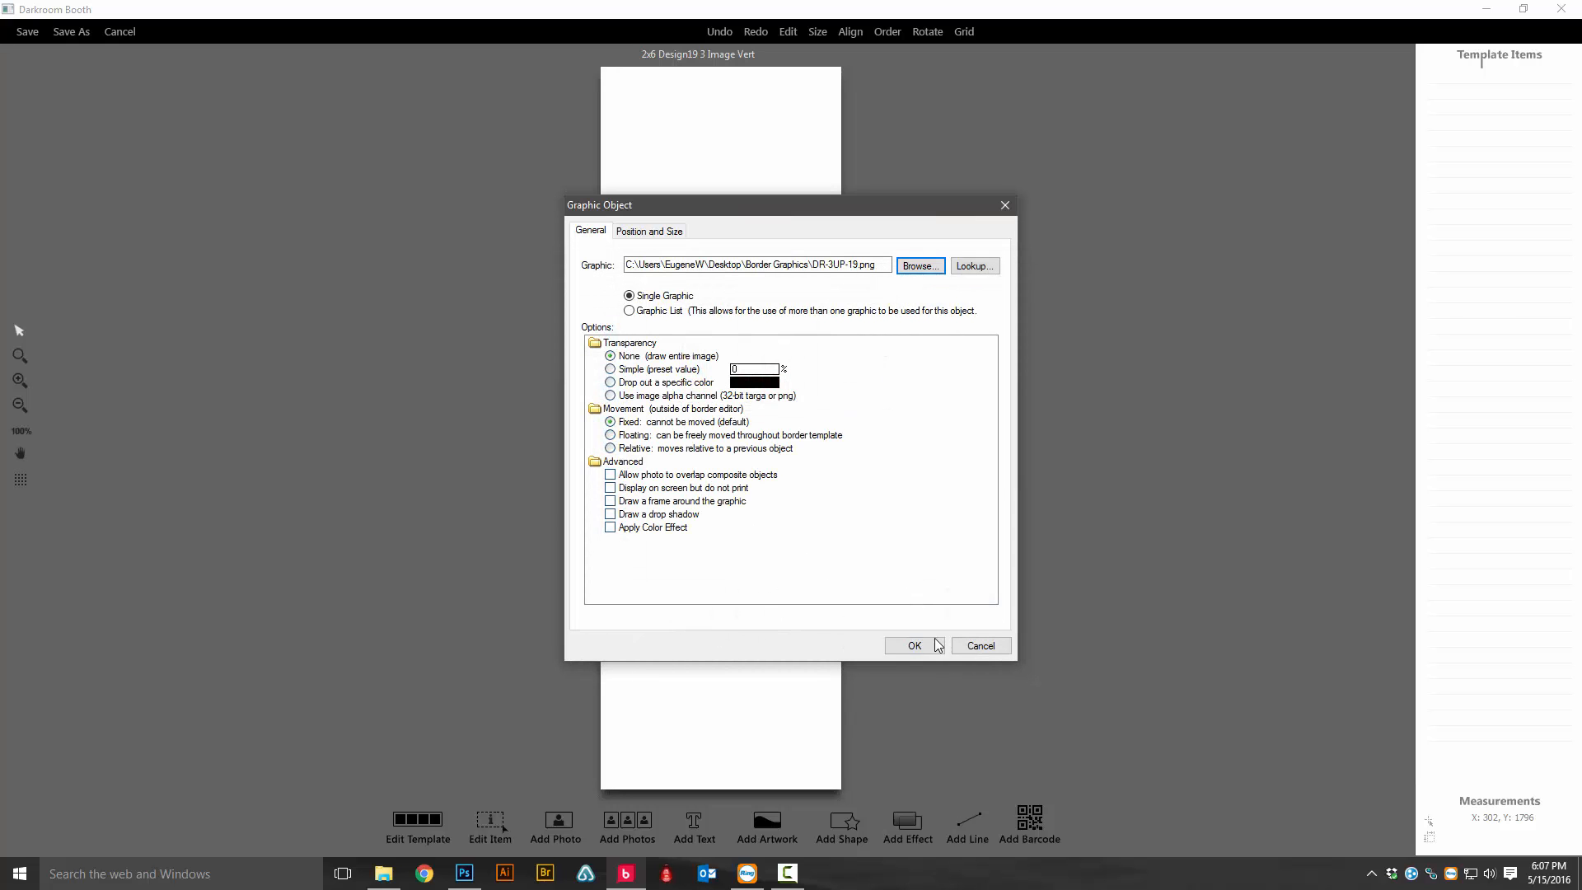
click(907, 649)
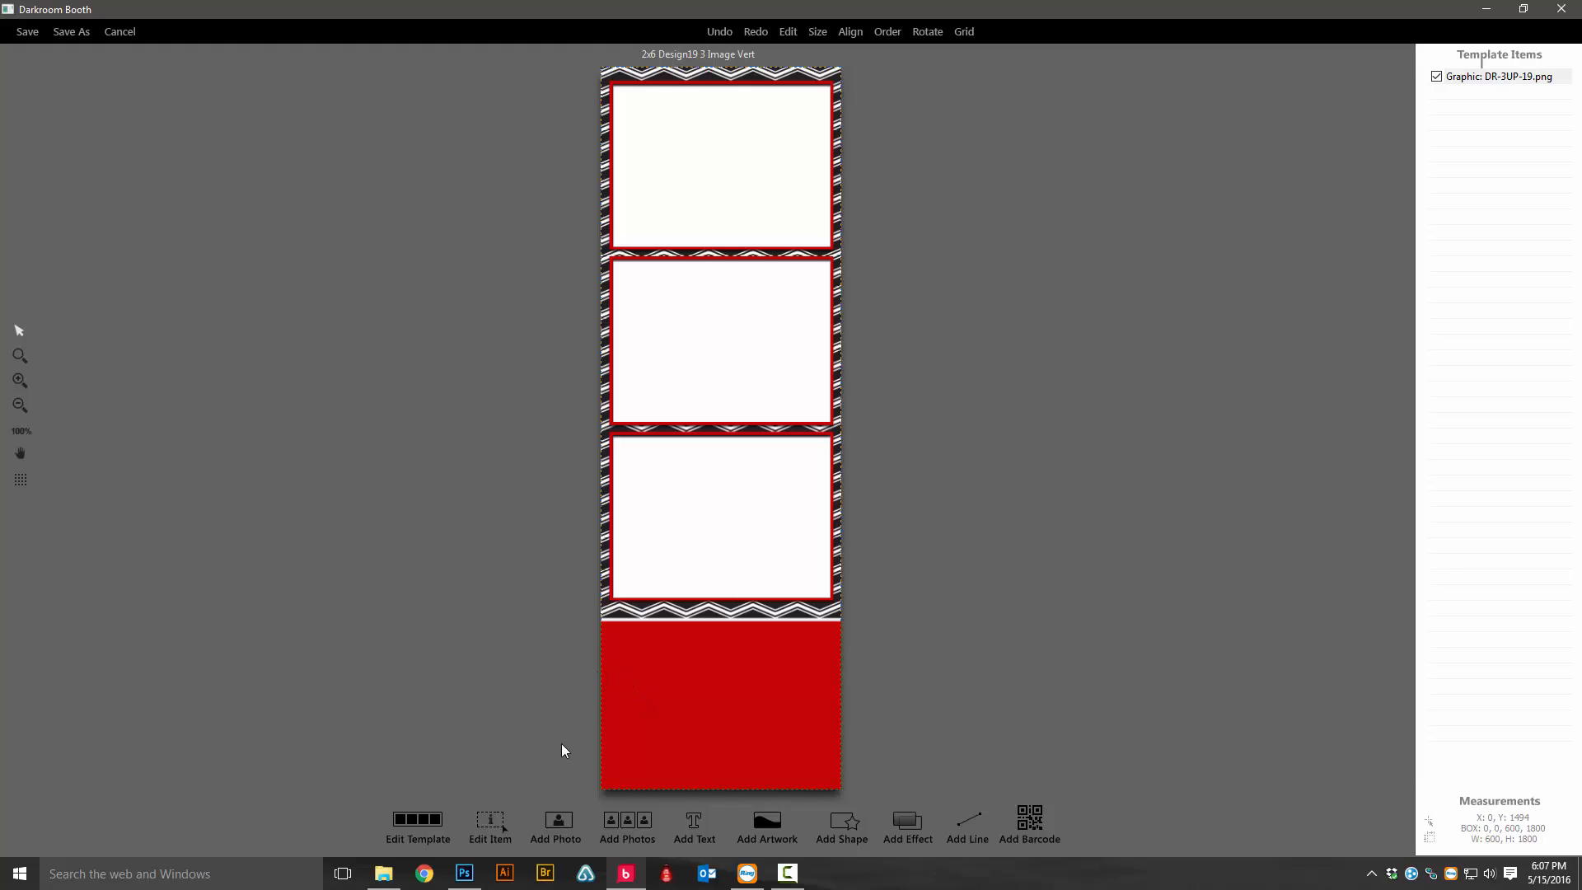
Step: Add the Photo1 placeholder and fit it slightly oversized over the uppermost photo opening, about 555 × 419
click(557, 820)
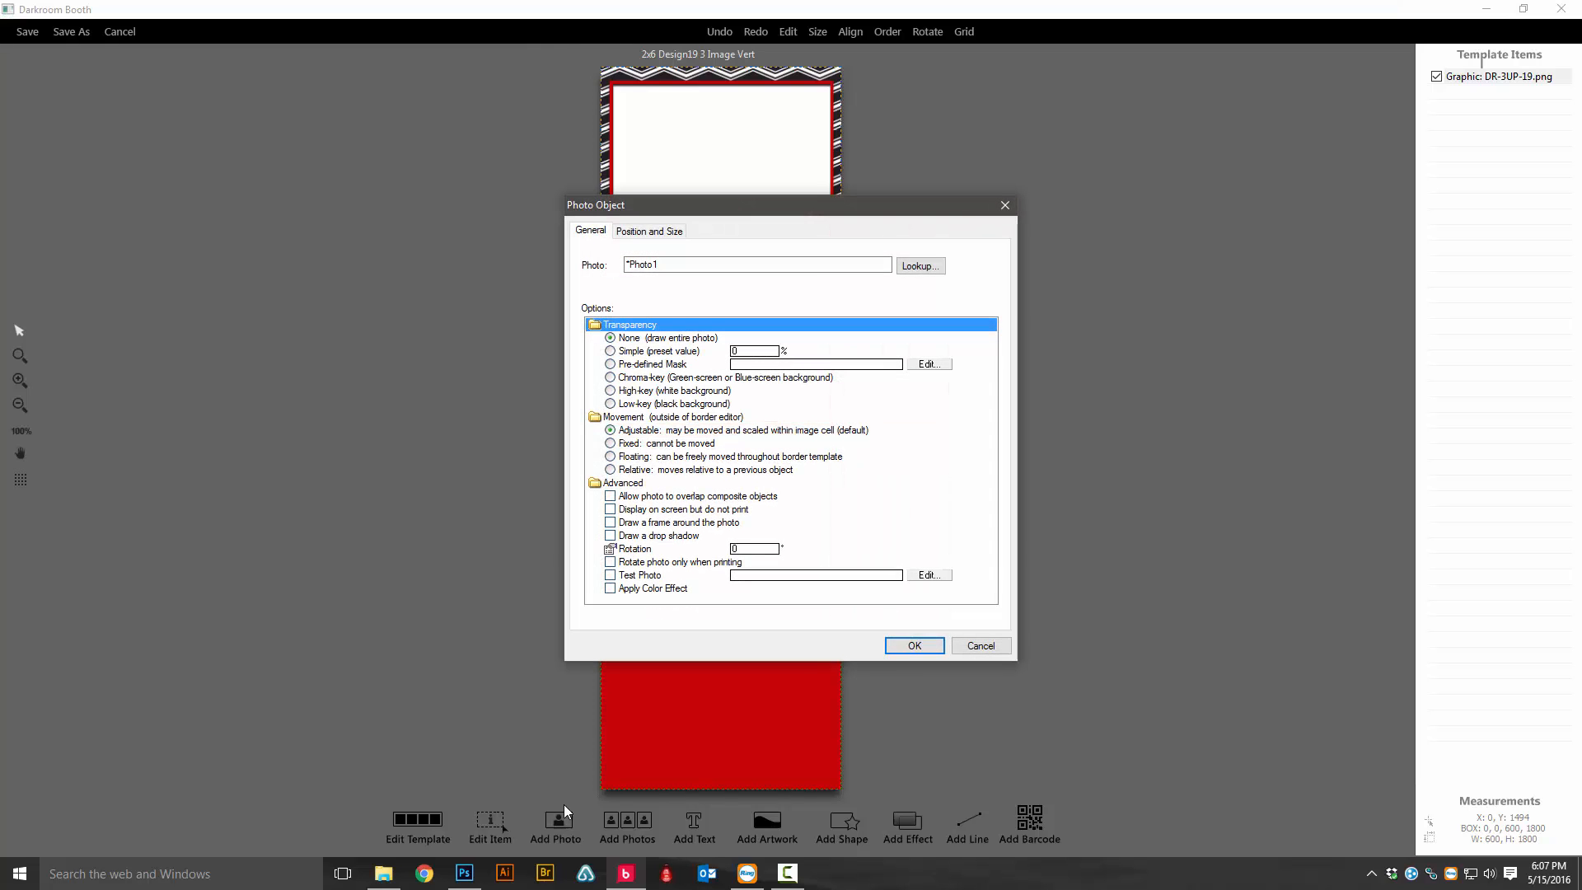
click(916, 647)
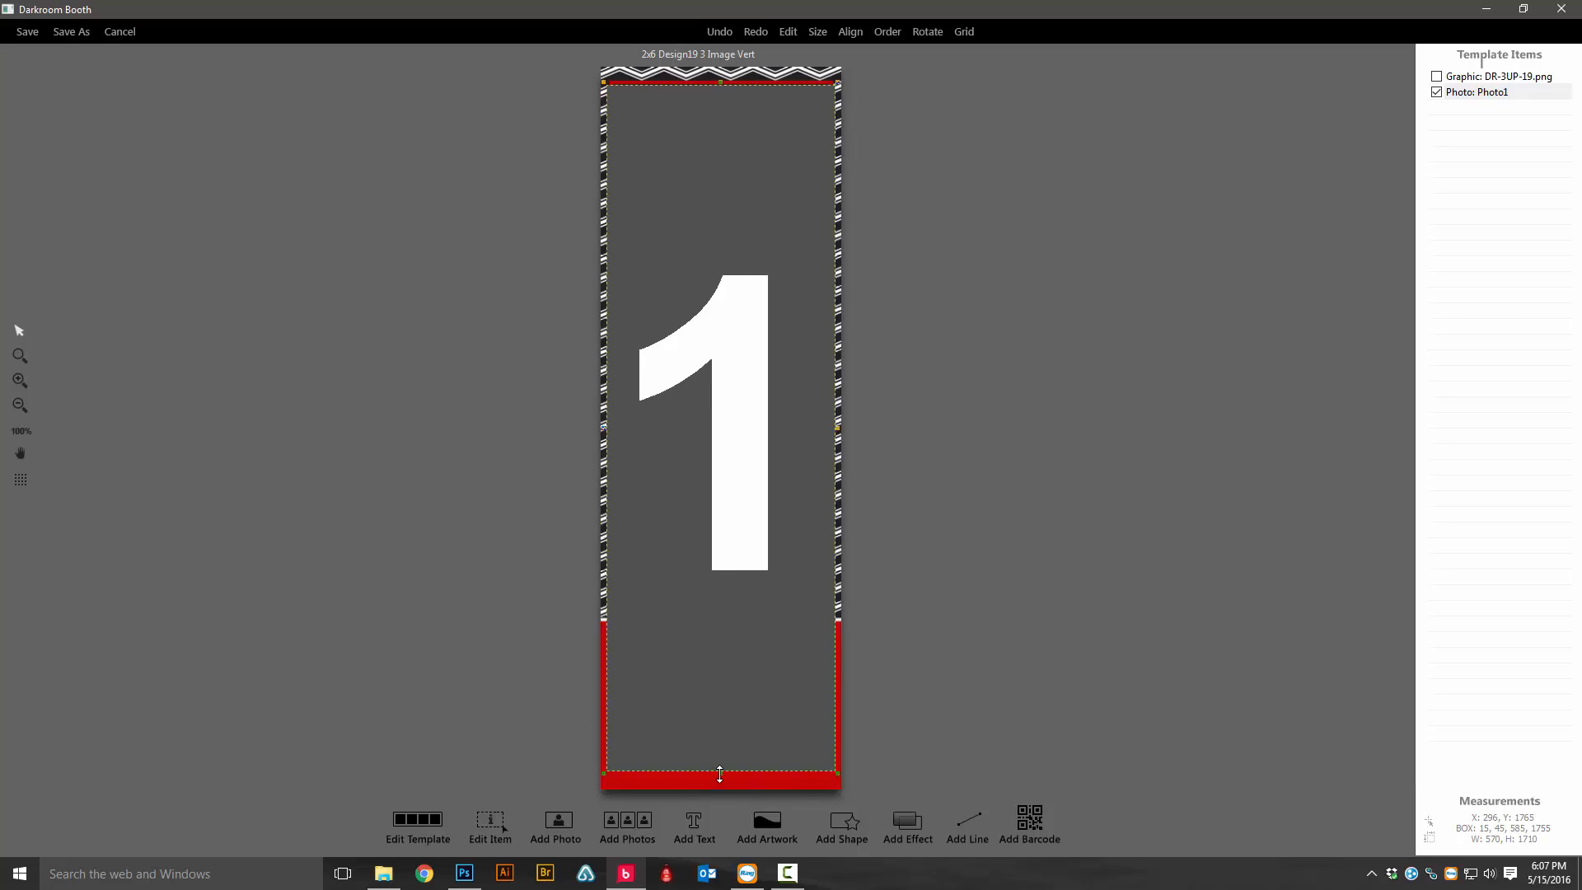
drag(719, 776, 719, 249)
scroll(712, 195, down, 4)
scroll(712, 200, up, 2)
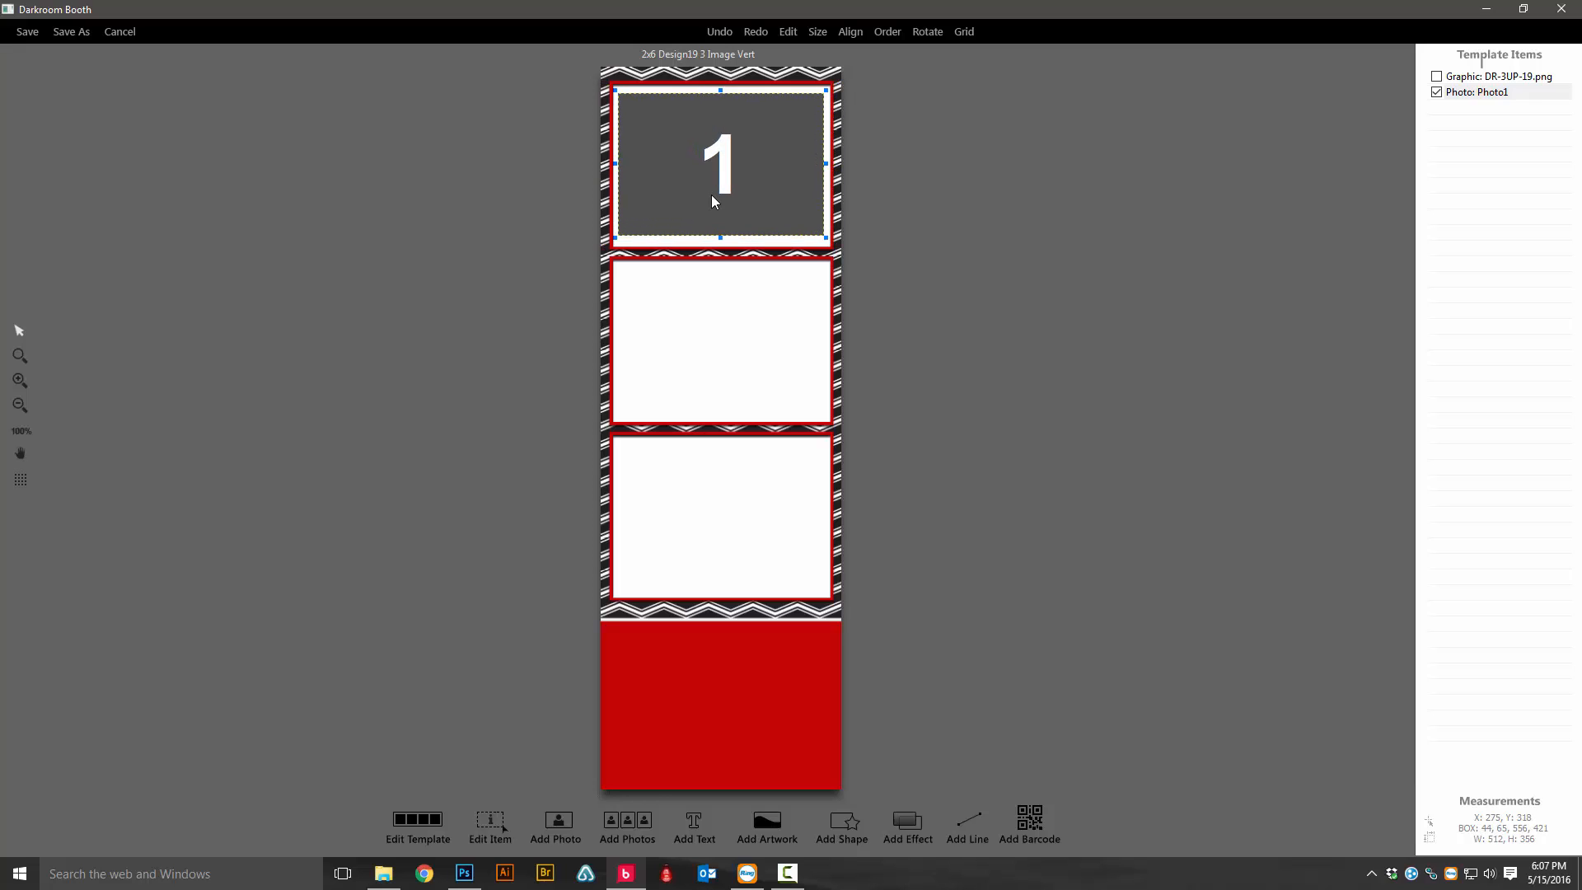
drag(650, 124, 645, 114)
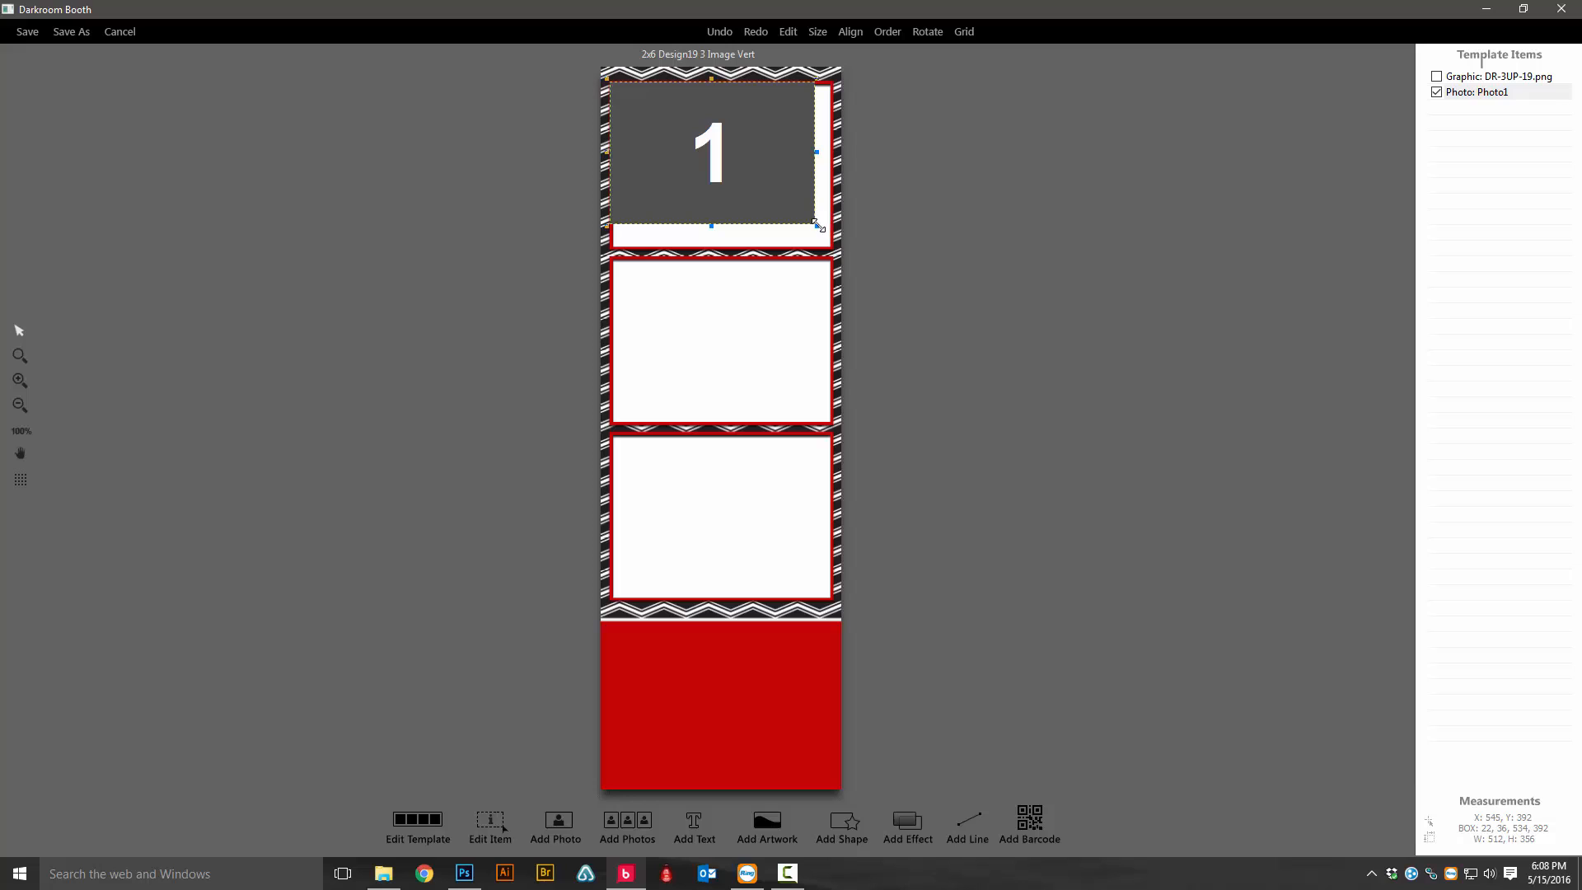
drag(817, 226, 846, 256)
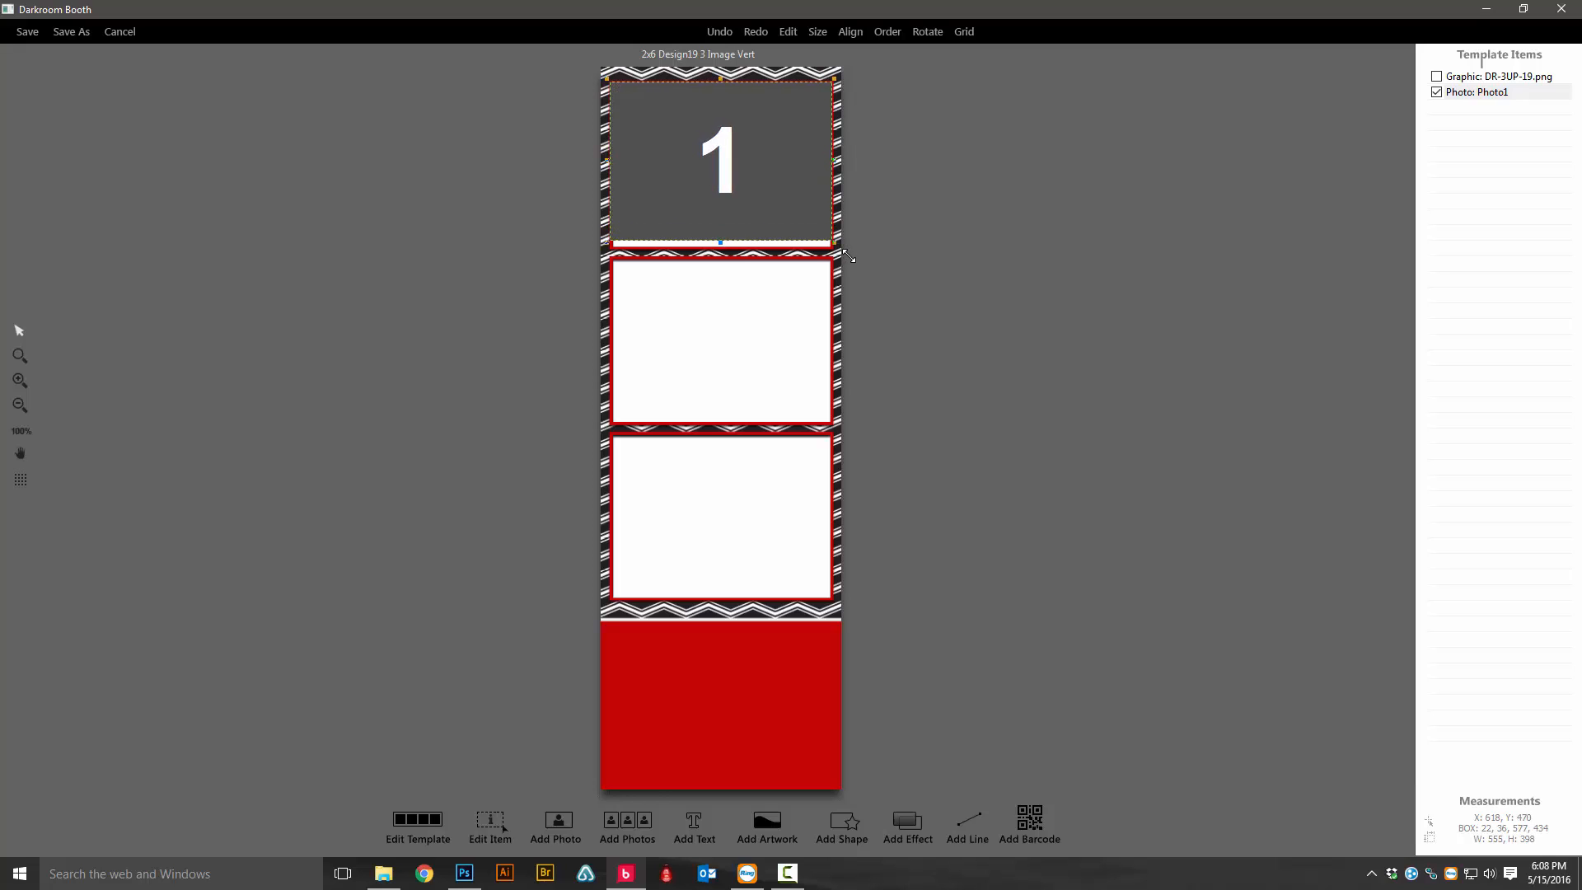
drag(719, 242, 722, 251)
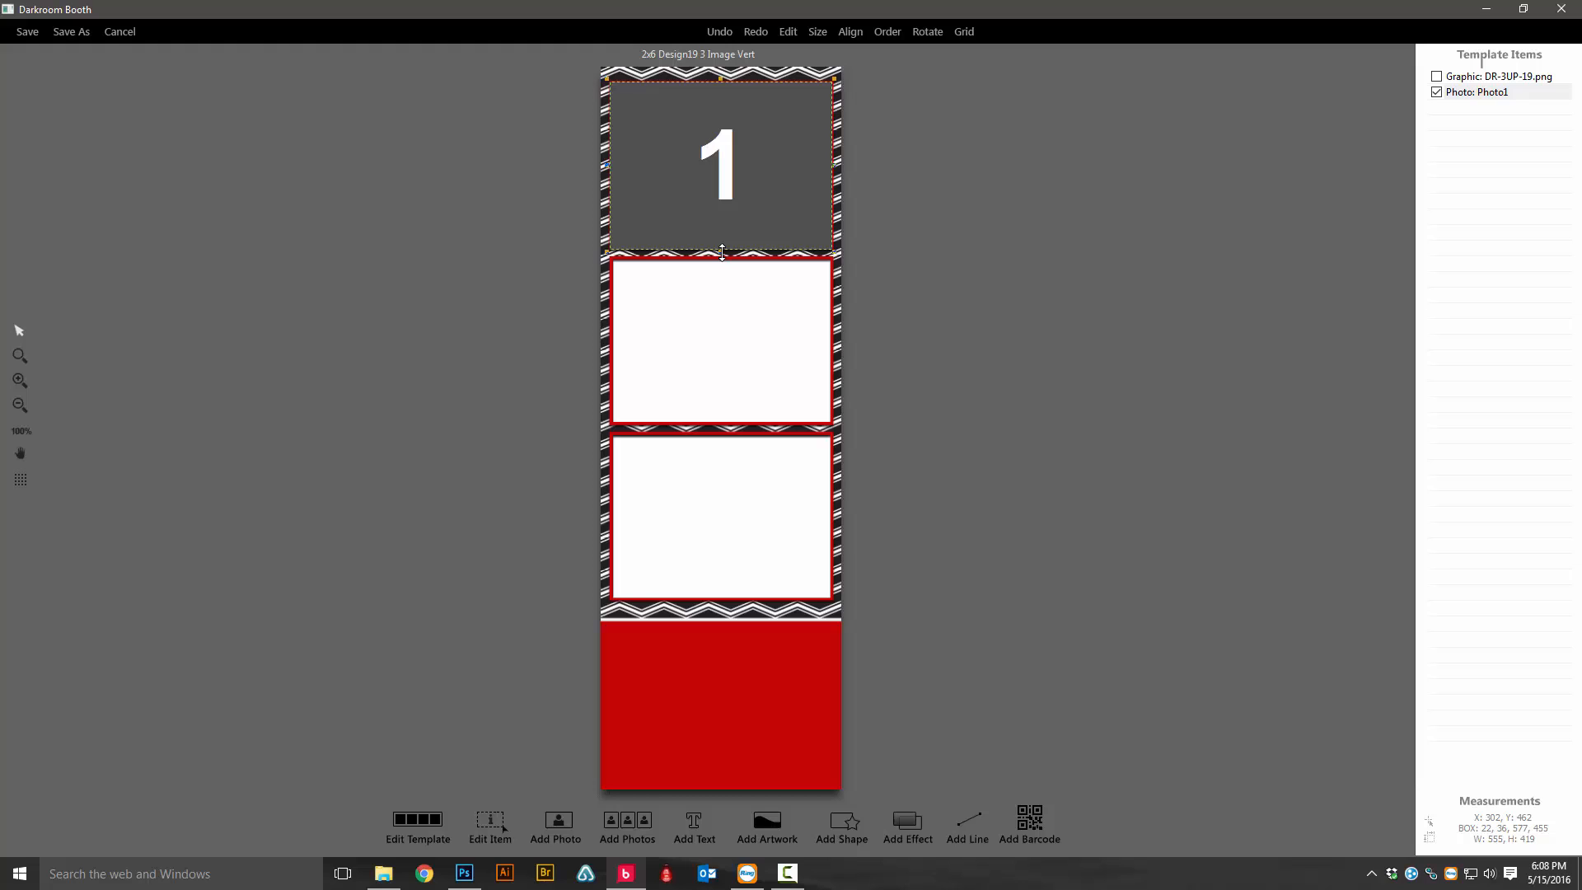
Step: Copy the Photo1 placeholder and paste two duplicates of it into the template
right_click(1487, 93)
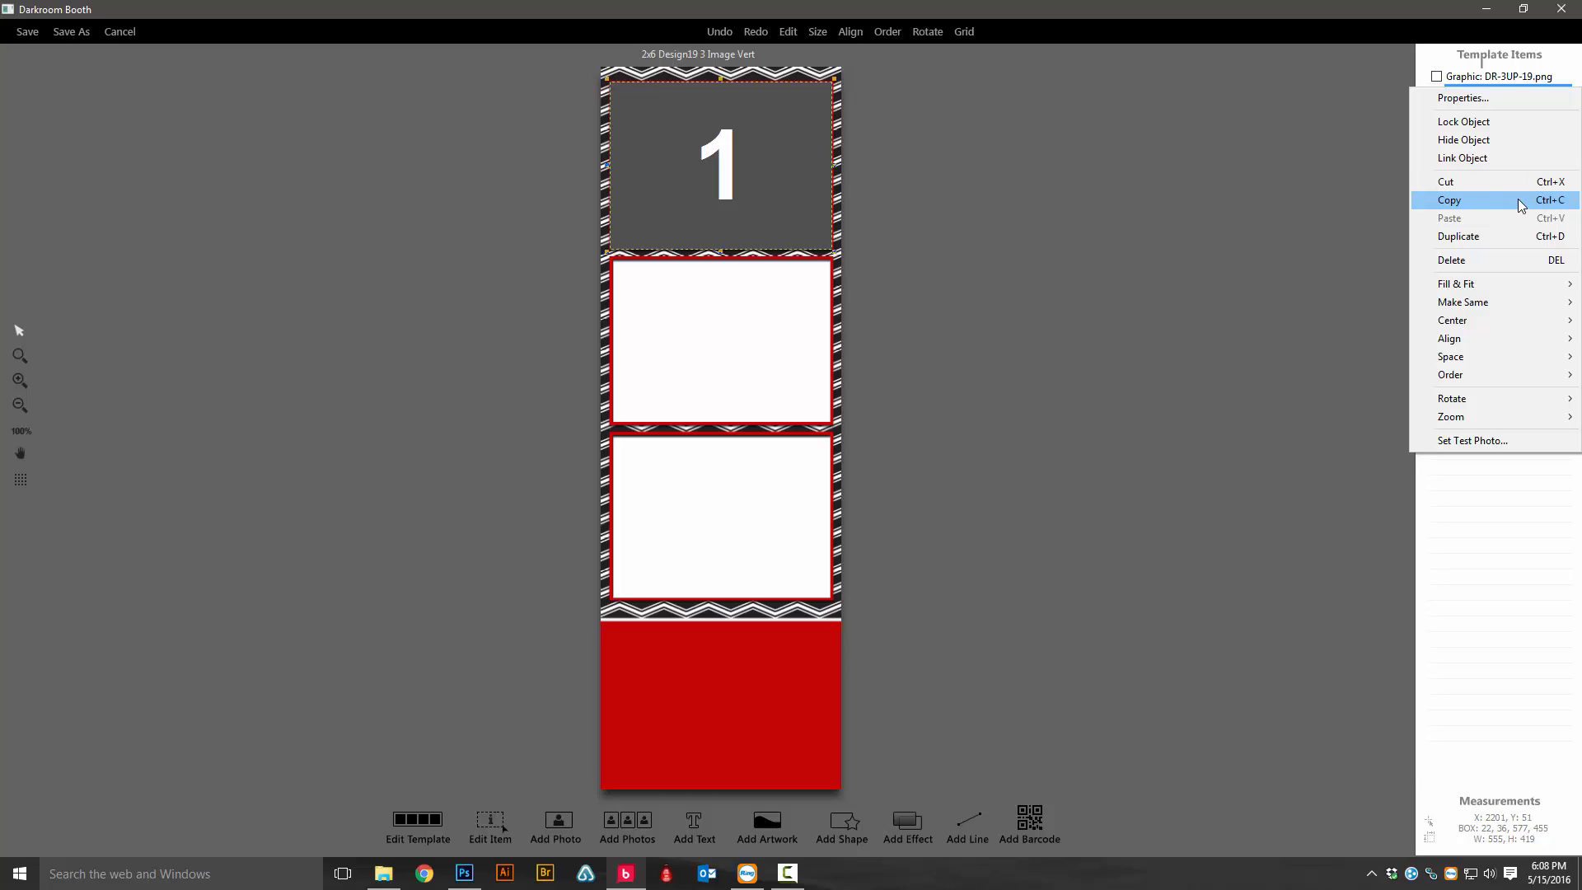
click(1327, 236)
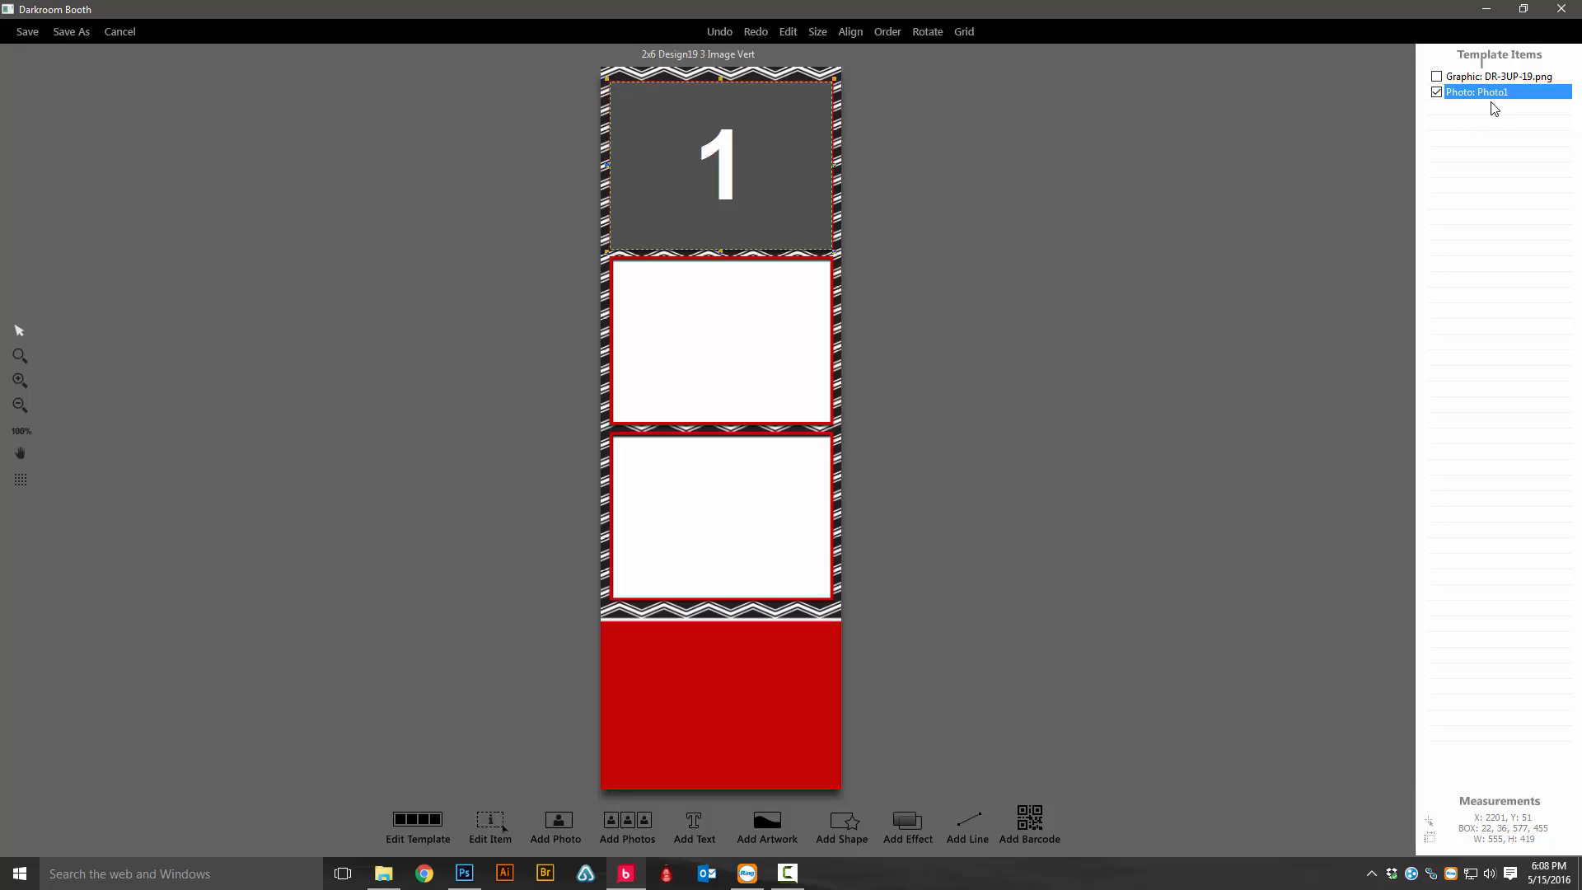
key(ctrl+v)
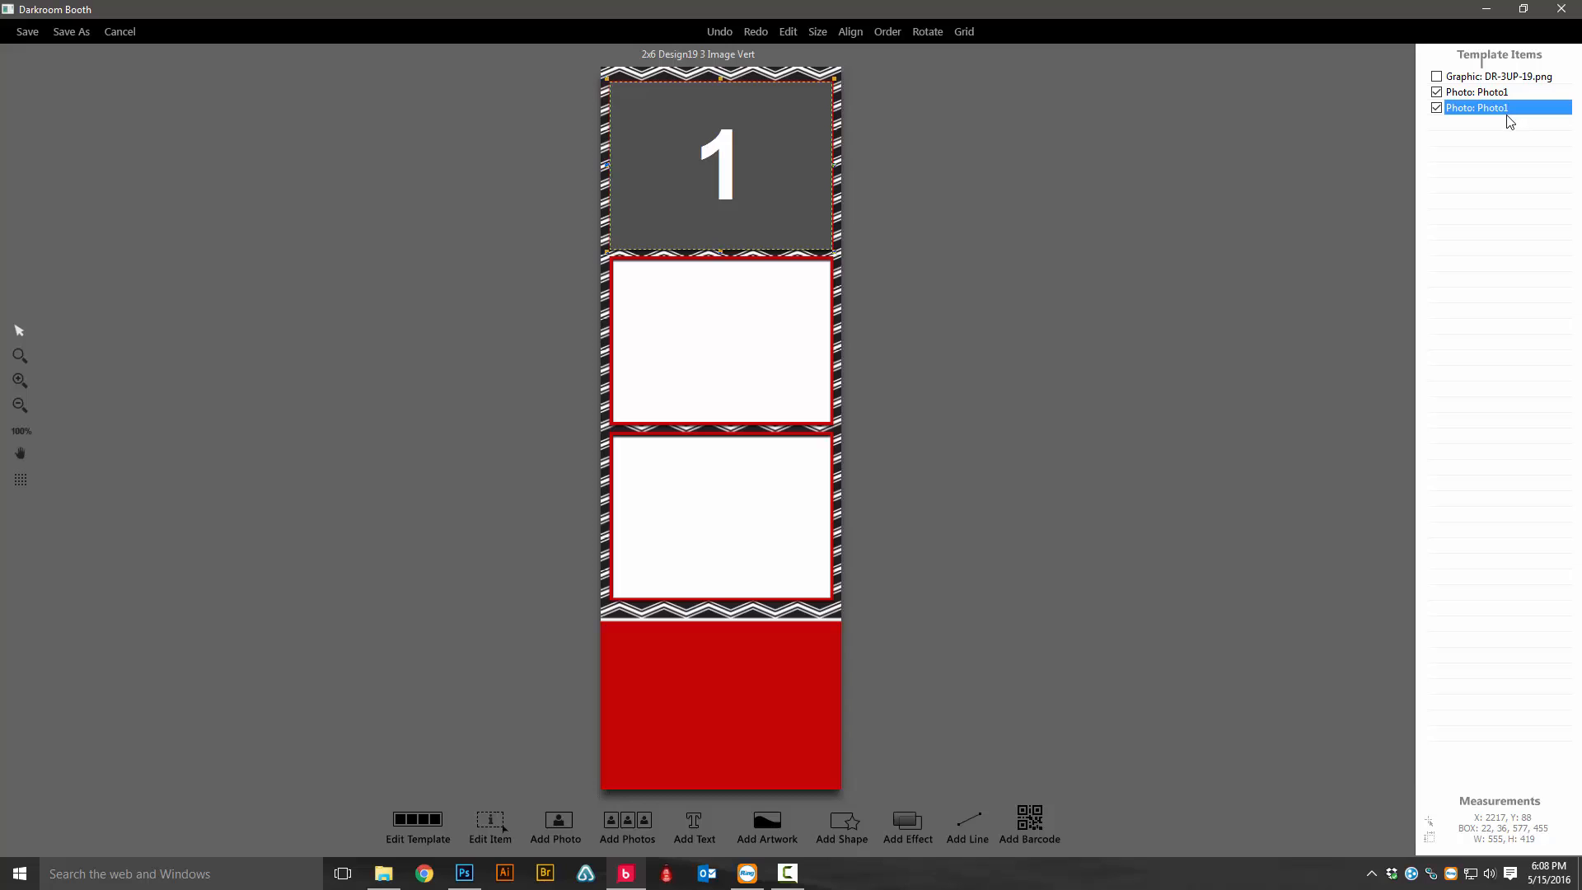
key(ctrl+v)
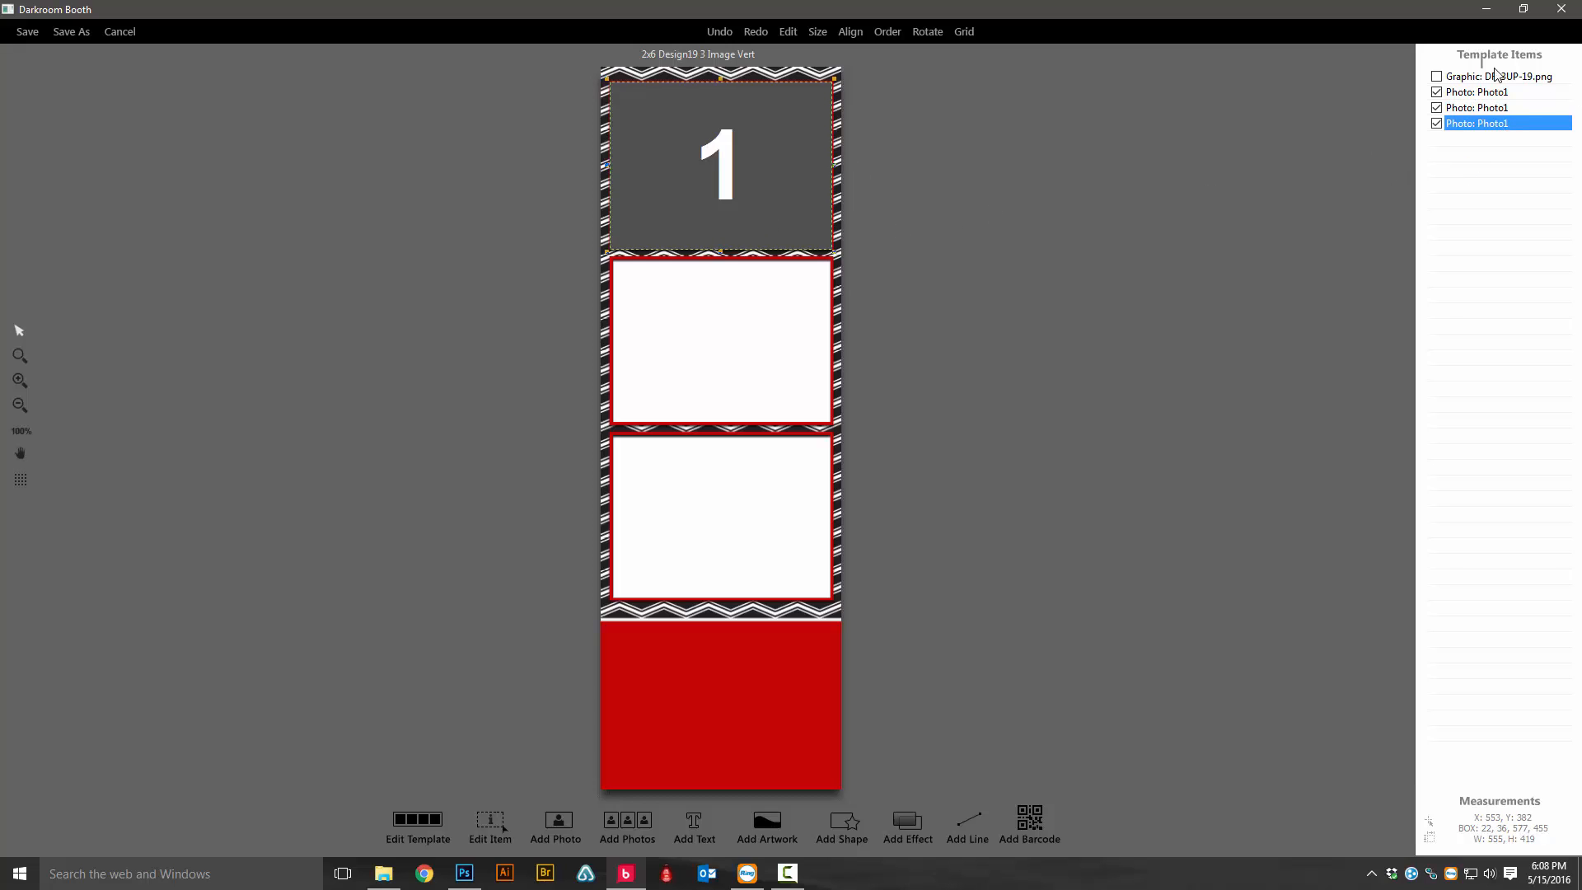
Step: Move one Photo1 copy straight down over the lowest photo opening and the other copy over the middle opening
click(1490, 78)
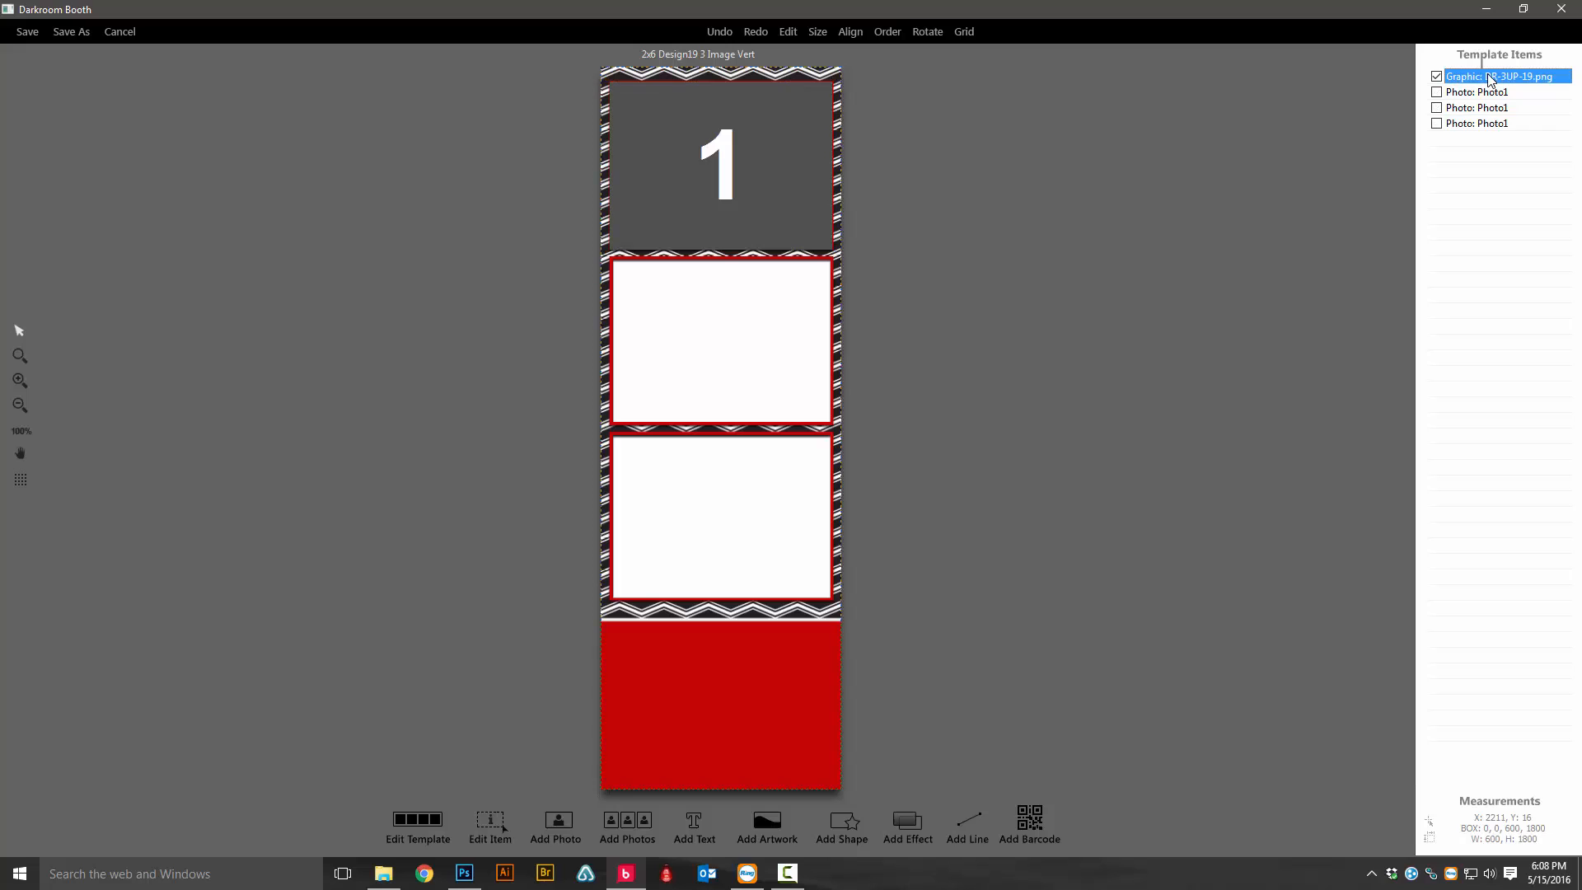
click(1469, 129)
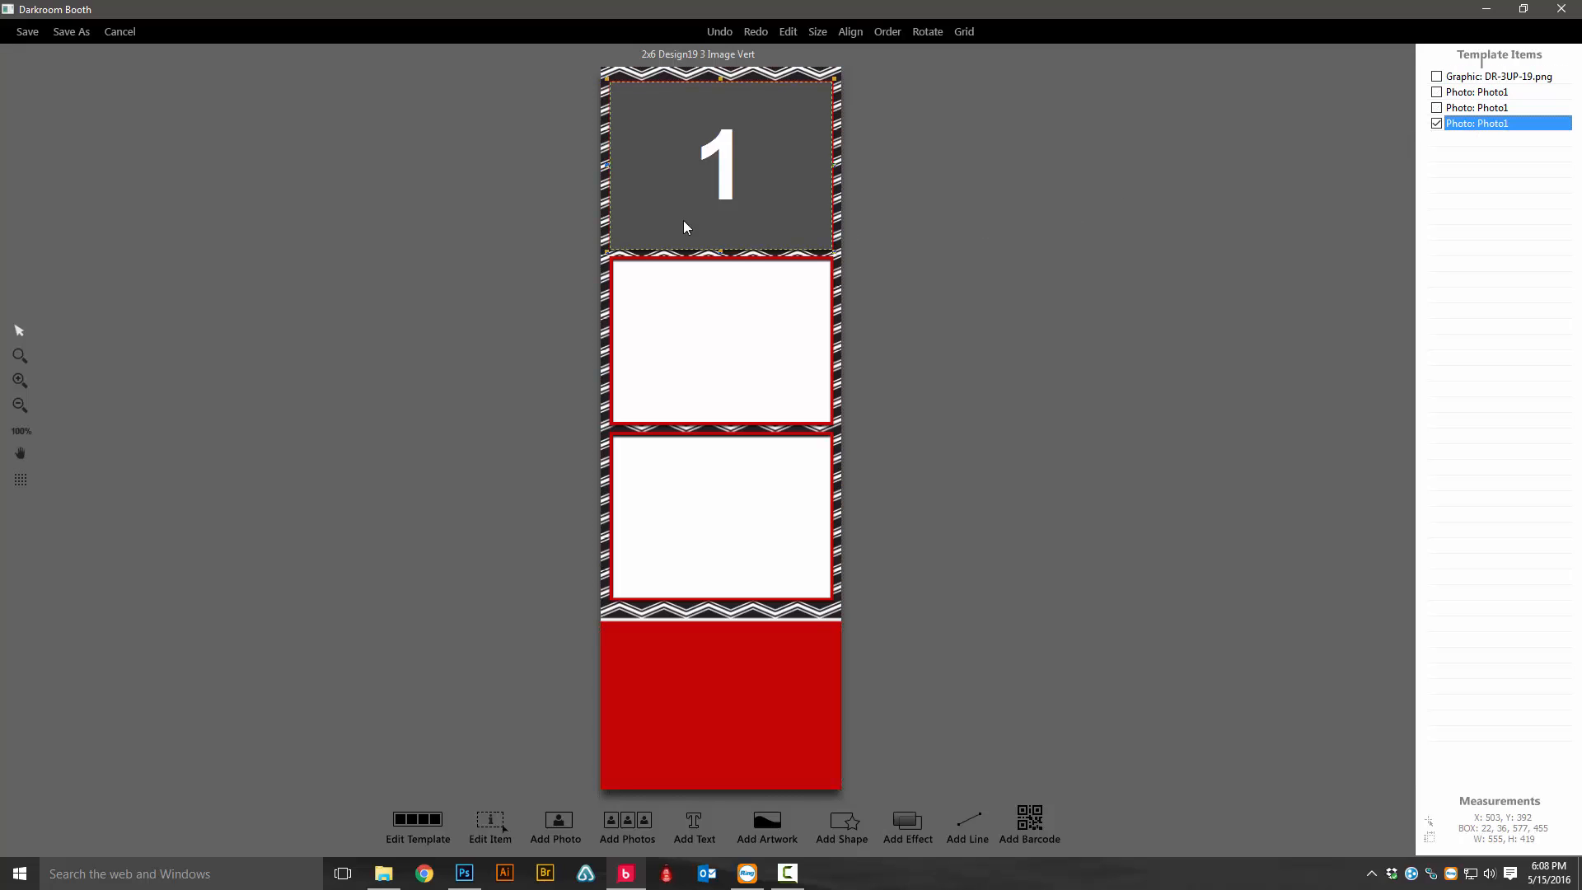
key(Down)
key(Down)
key(Down)
key(Down)
key(Down)
key(Down)
key(Down)
key(Down)
key(Down)
key(Down)
key(Down)
key(Down)
key(Down)
key(Down)
key(Down)
key(Down)
key(Down)
key(Down)
key(Down)
key(Down)
key(Down)
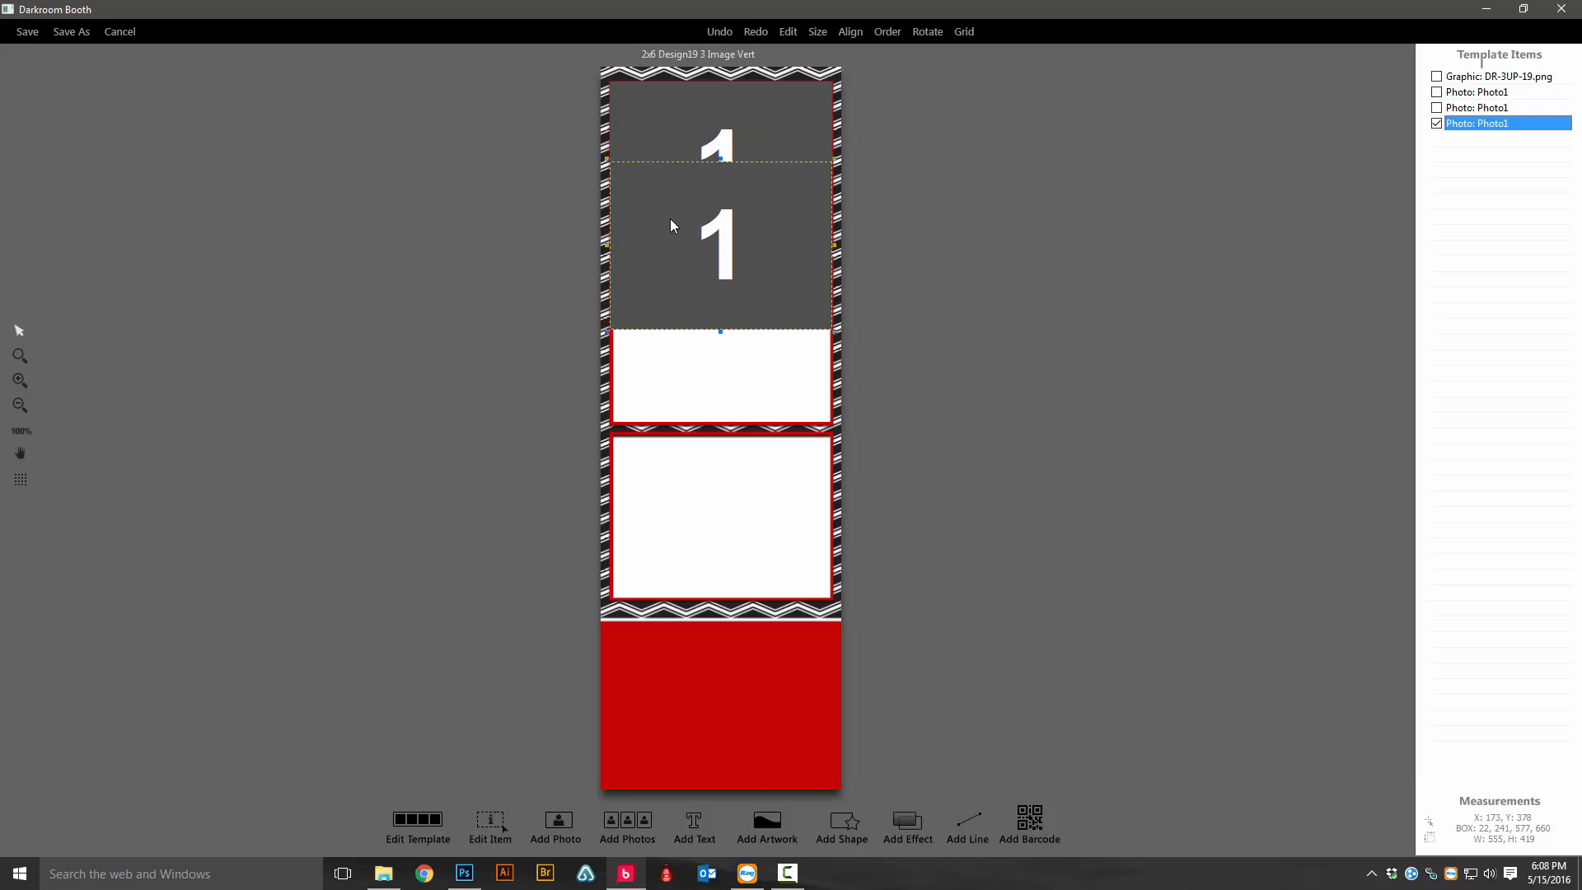
key(Down)
key(Down)
key(Down)
key(Down)
key(Down)
key(Down)
key(Down)
key(Down)
key(Down)
key(Down)
key(Down)
key(Down)
key(Down)
key(Down)
key(Down)
key(Down)
key(Down)
key(Down)
key(Down)
key(Down)
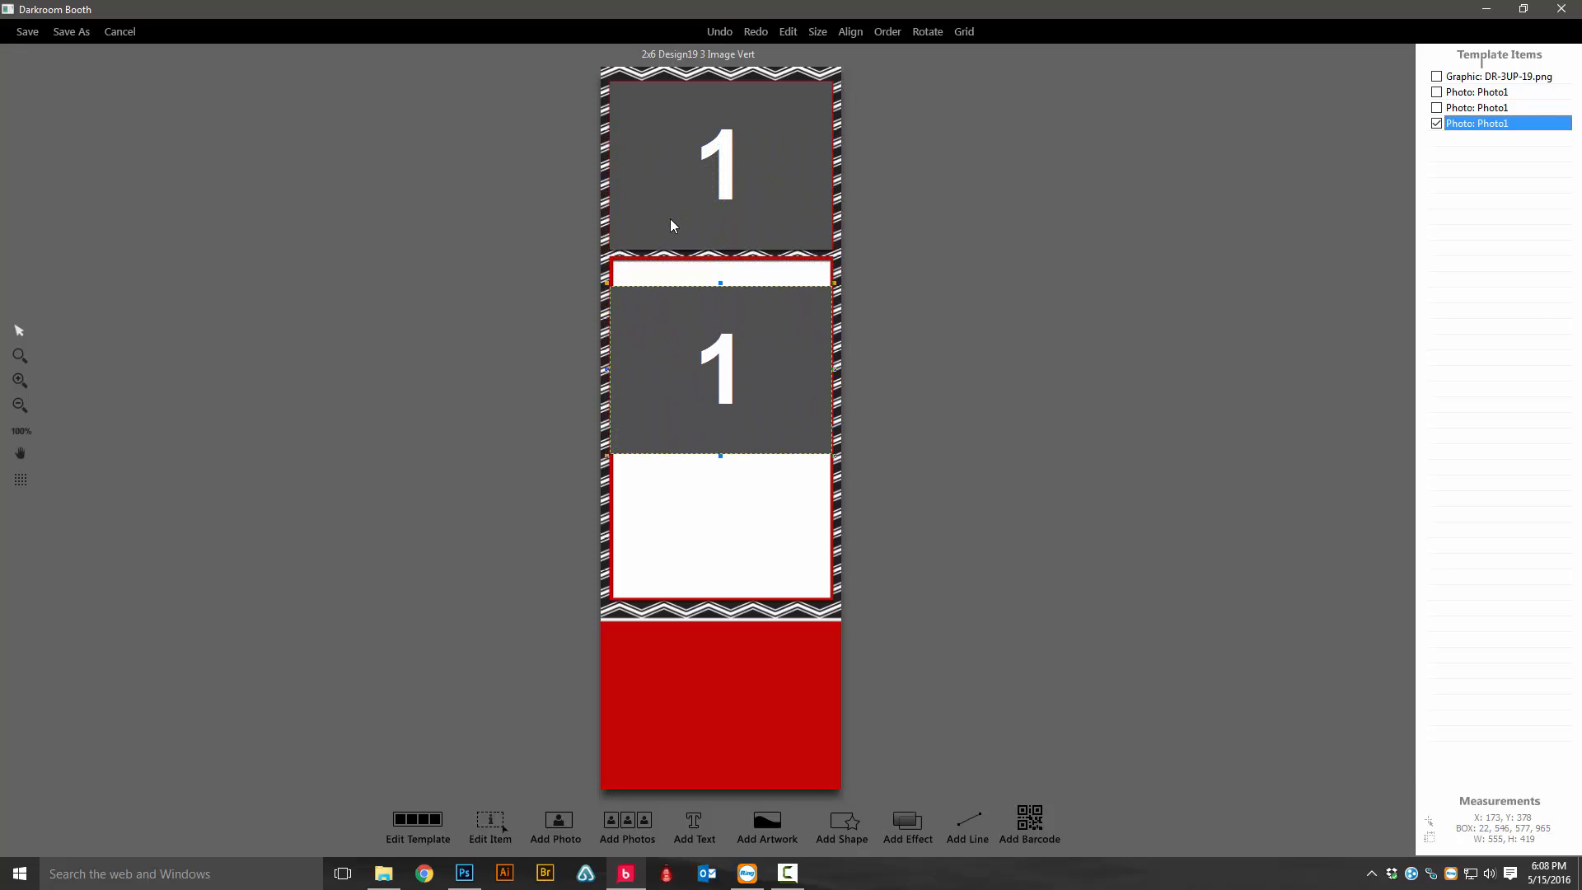
key(Down)
key(Down)
key(Down)
key(Down)
key(Down)
key(Down)
key(Down)
key(Down)
key(Down)
key(Down)
key(Down)
key(Down)
key(Down)
key(Down)
key(Down)
key(Down)
key(Down)
key(Down)
key(Down)
key(Down)
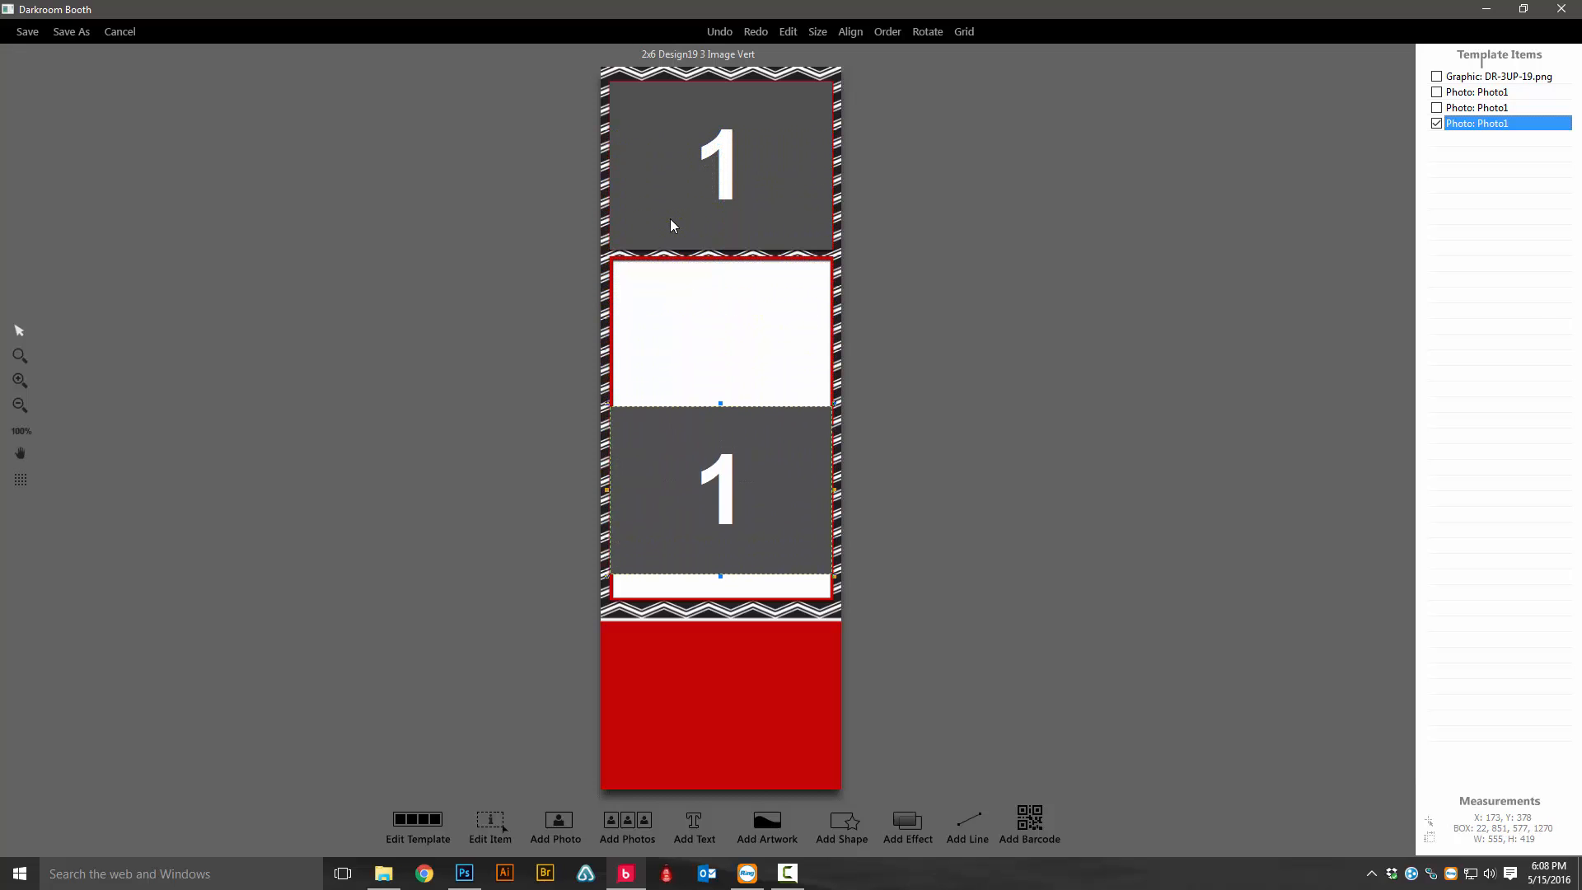
key(Down)
key(Down)
key(Down)
key(Down)
key(Down)
key(Down)
key(Down)
key(Down)
key(Down)
key(Down)
key(Down)
key(Down)
key(Down)
key(Down)
key(Down)
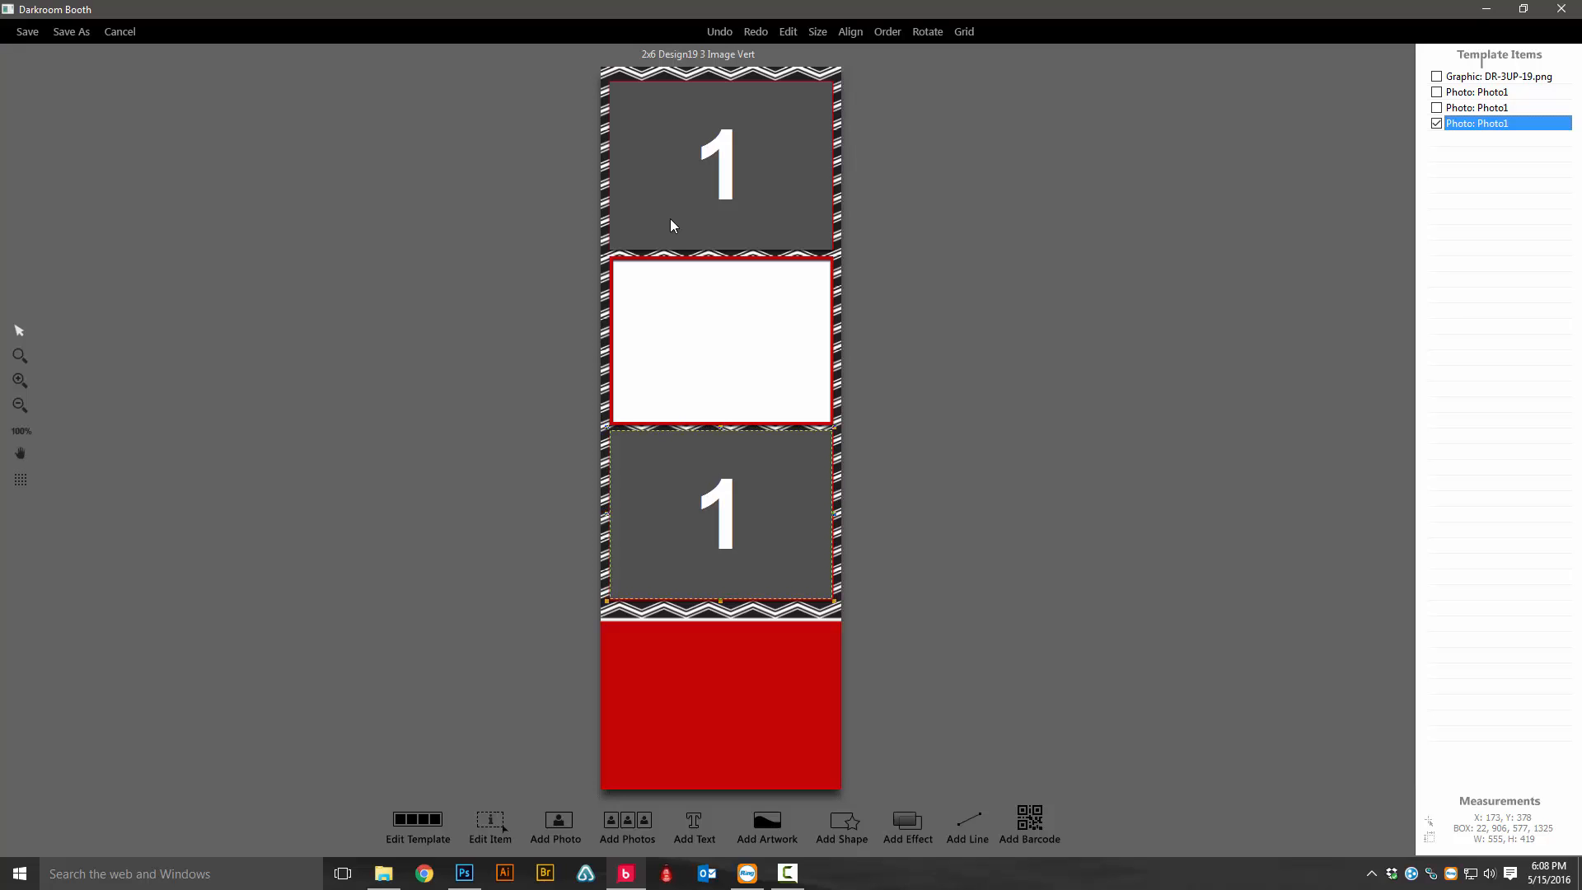
key(Down)
key(Down)
key(Down)
key(Down)
key(Down)
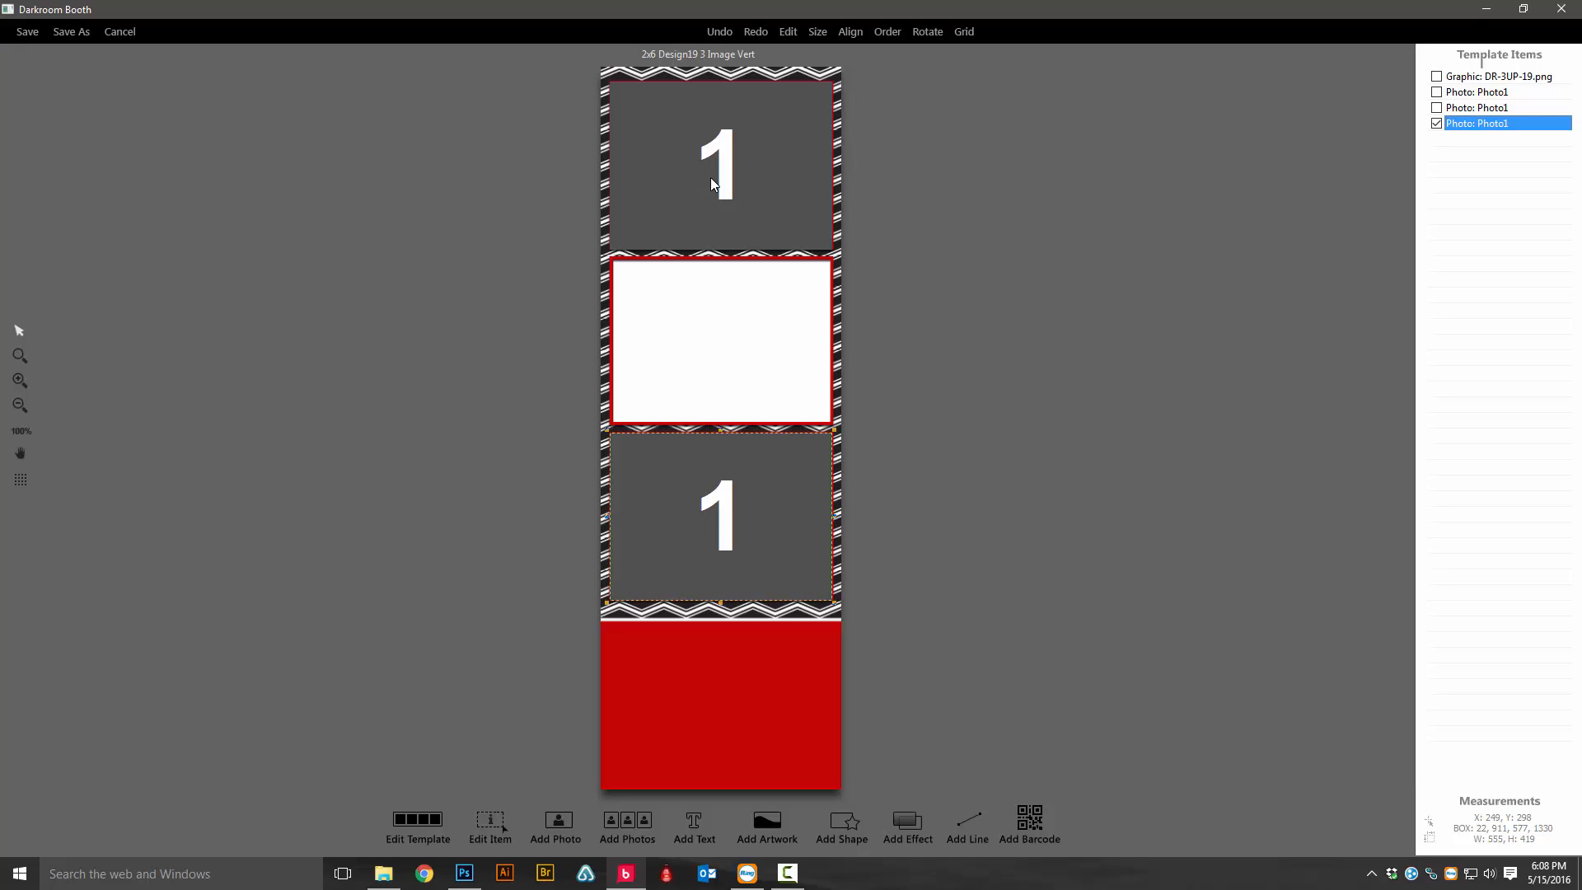
click(722, 142)
drag(722, 142, 725, 310)
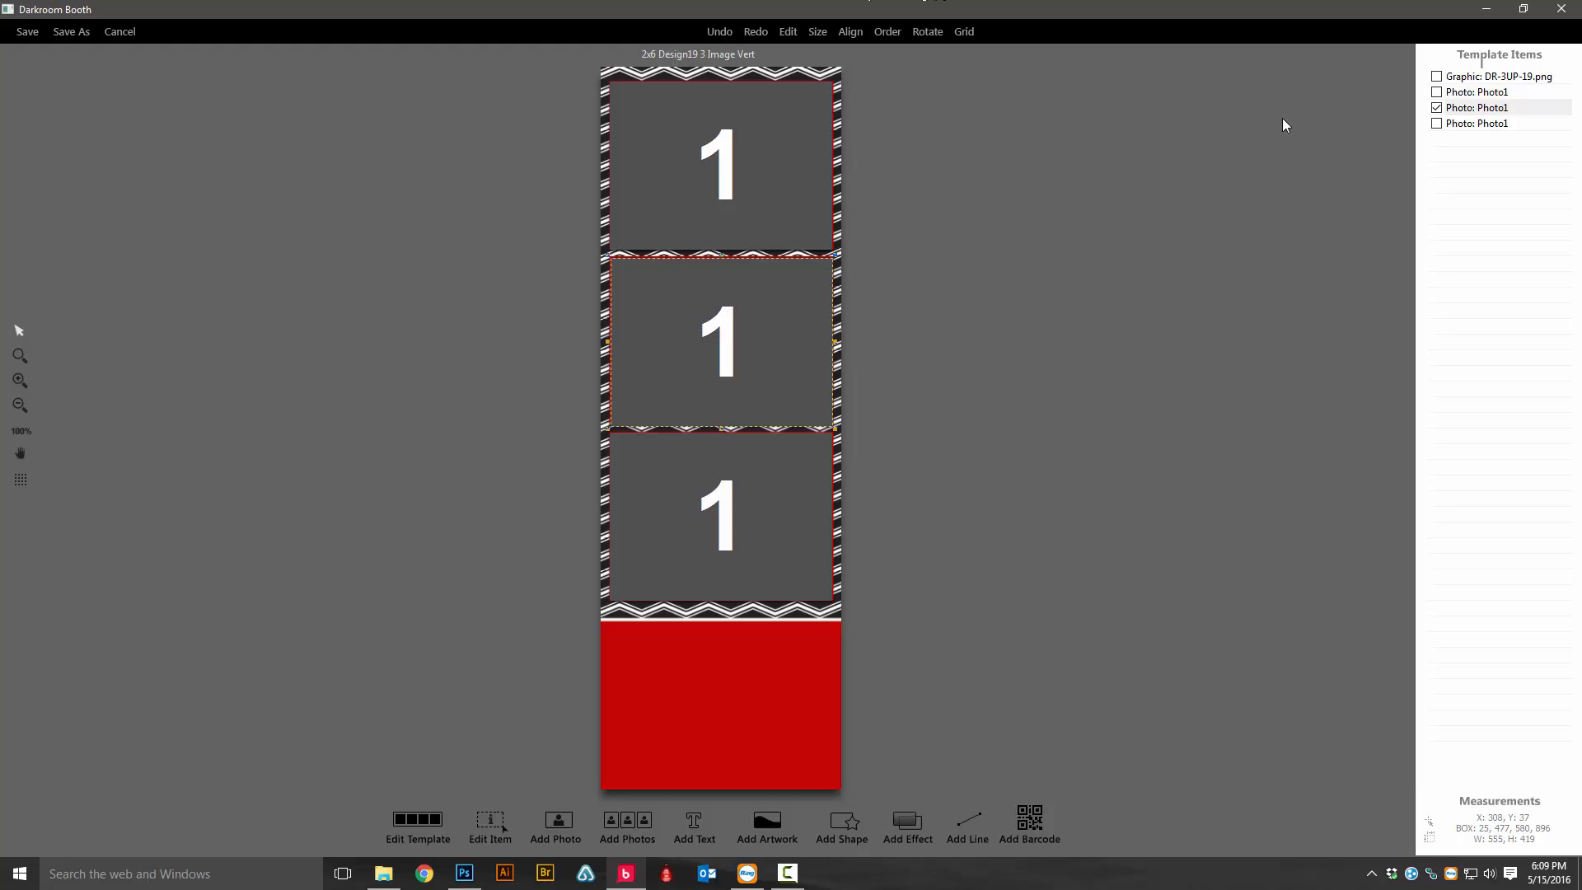
Step: Reorder the template items so the DR-3UP-19.png graphic comes after all three photos and overlays them
click(1499, 79)
click(1499, 83)
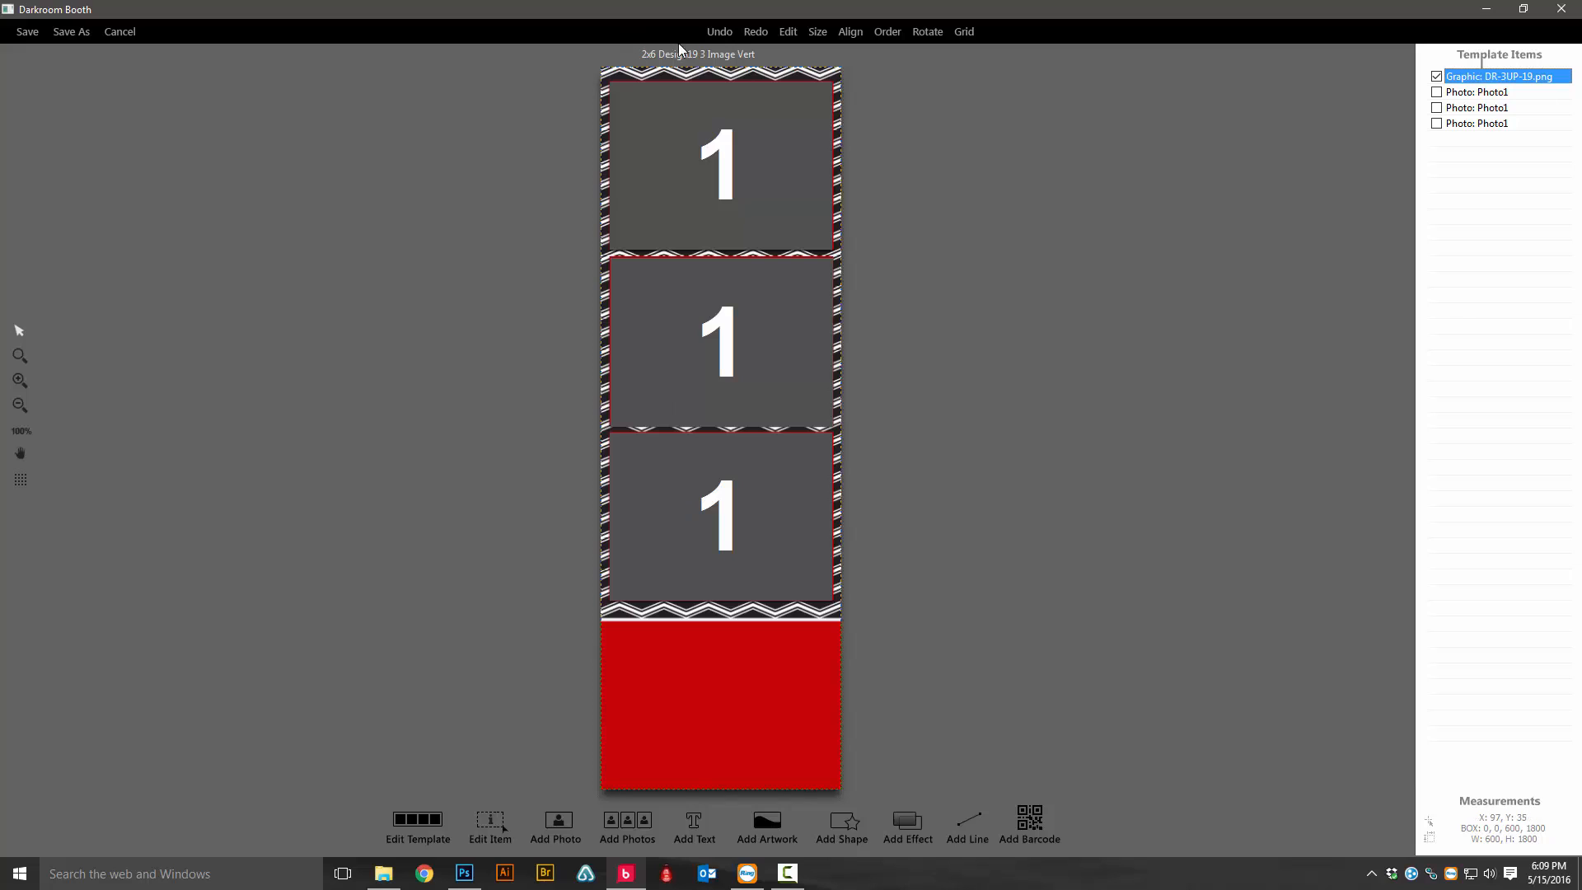
drag(1488, 77, 1480, 124)
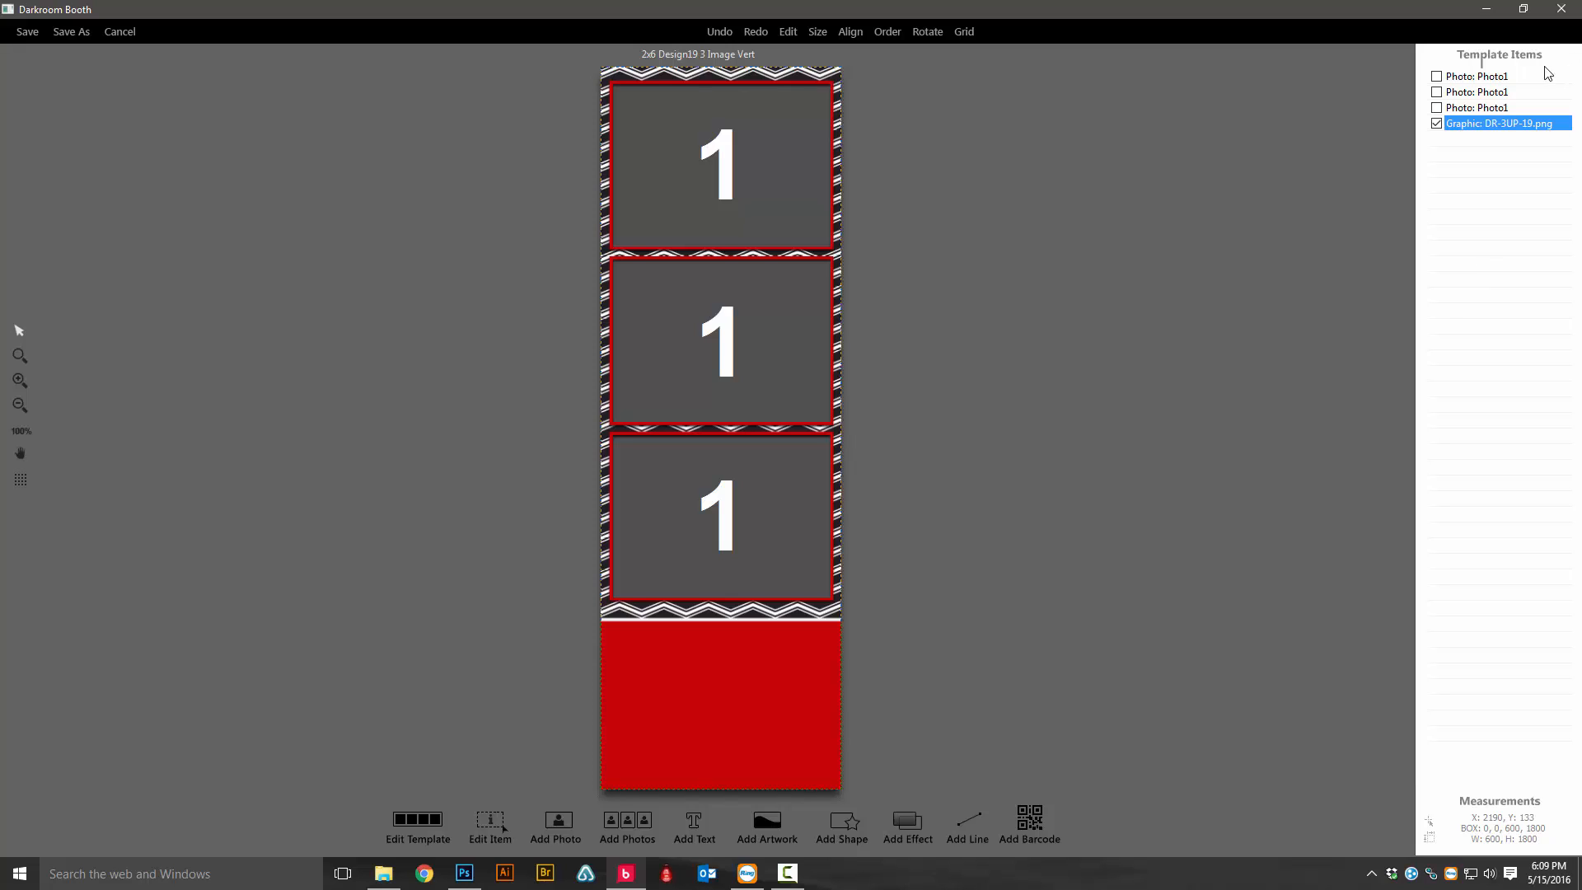
drag(1483, 125, 1481, 108)
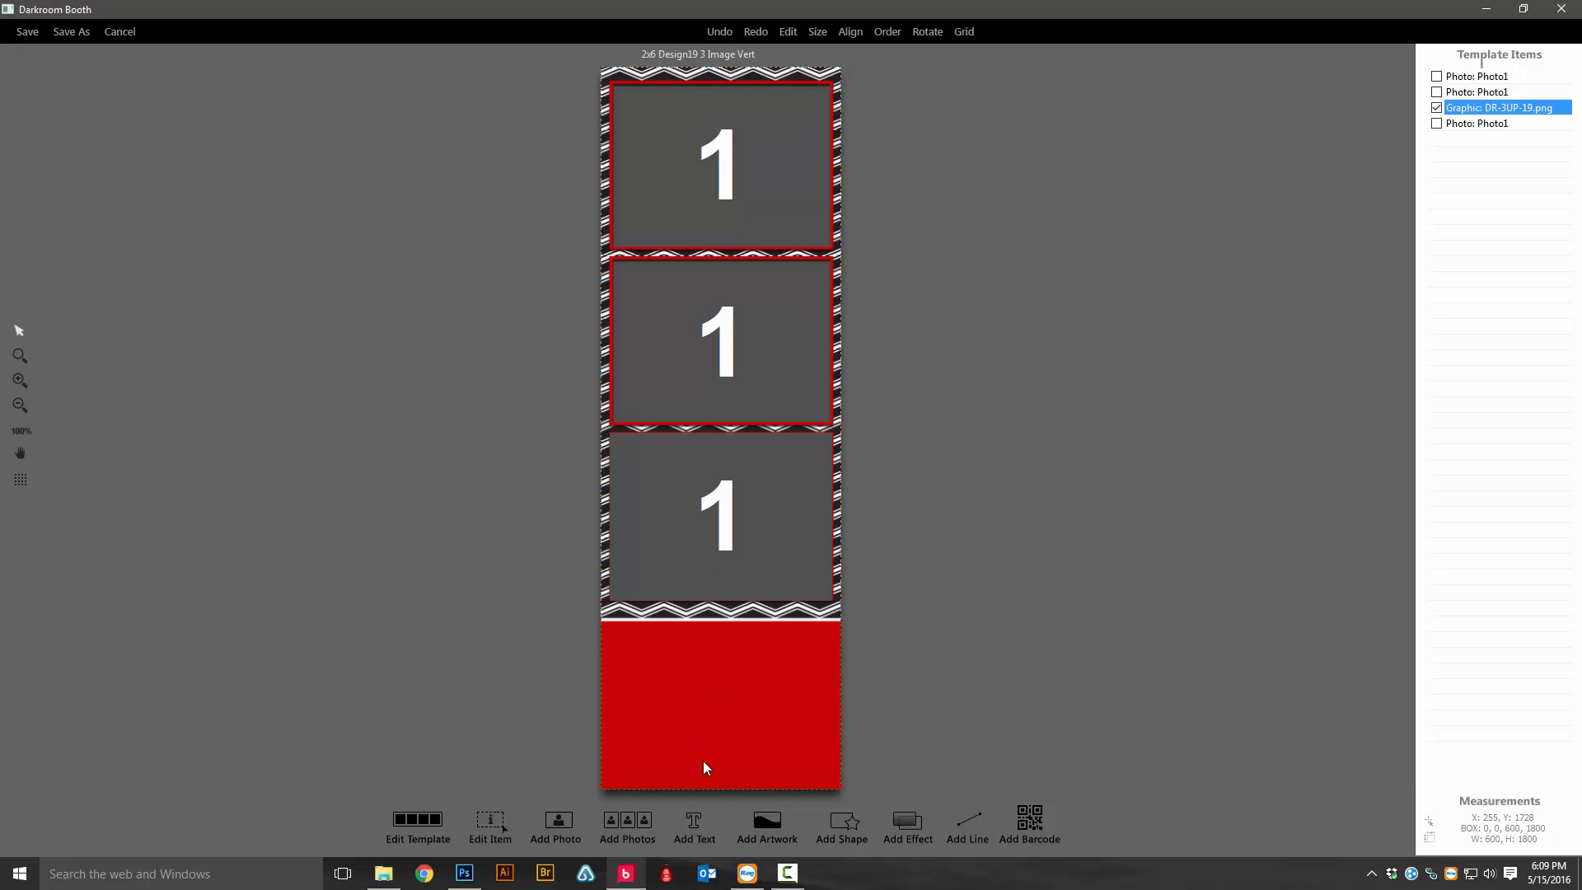
drag(1473, 109, 1463, 125)
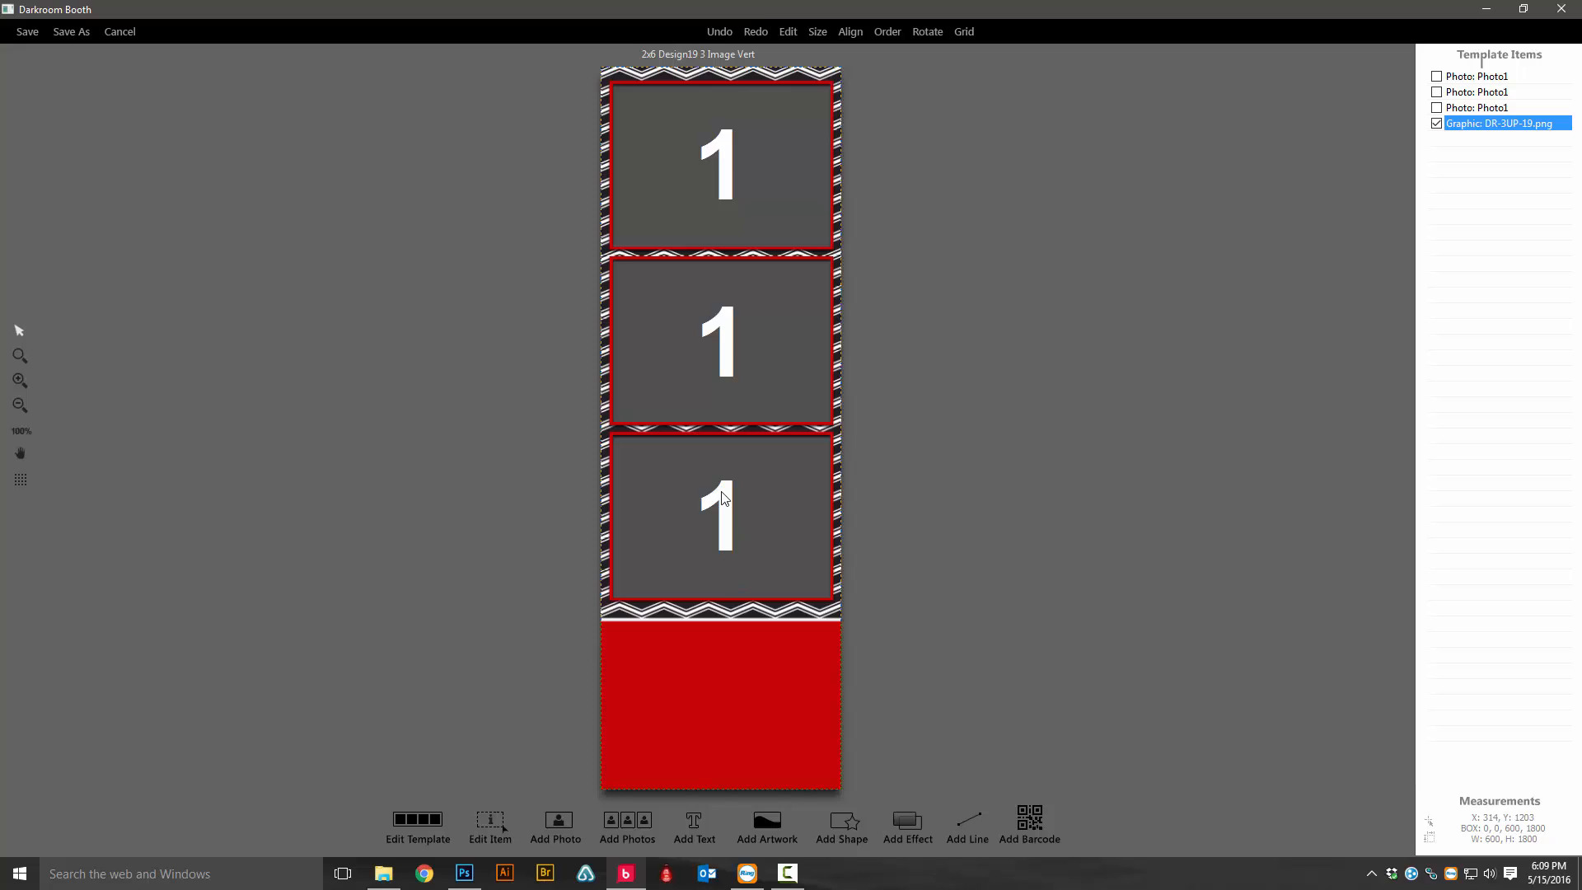
Step: Reassign the placeholder in the lowest photo opening to Photo3
double_click(722, 497)
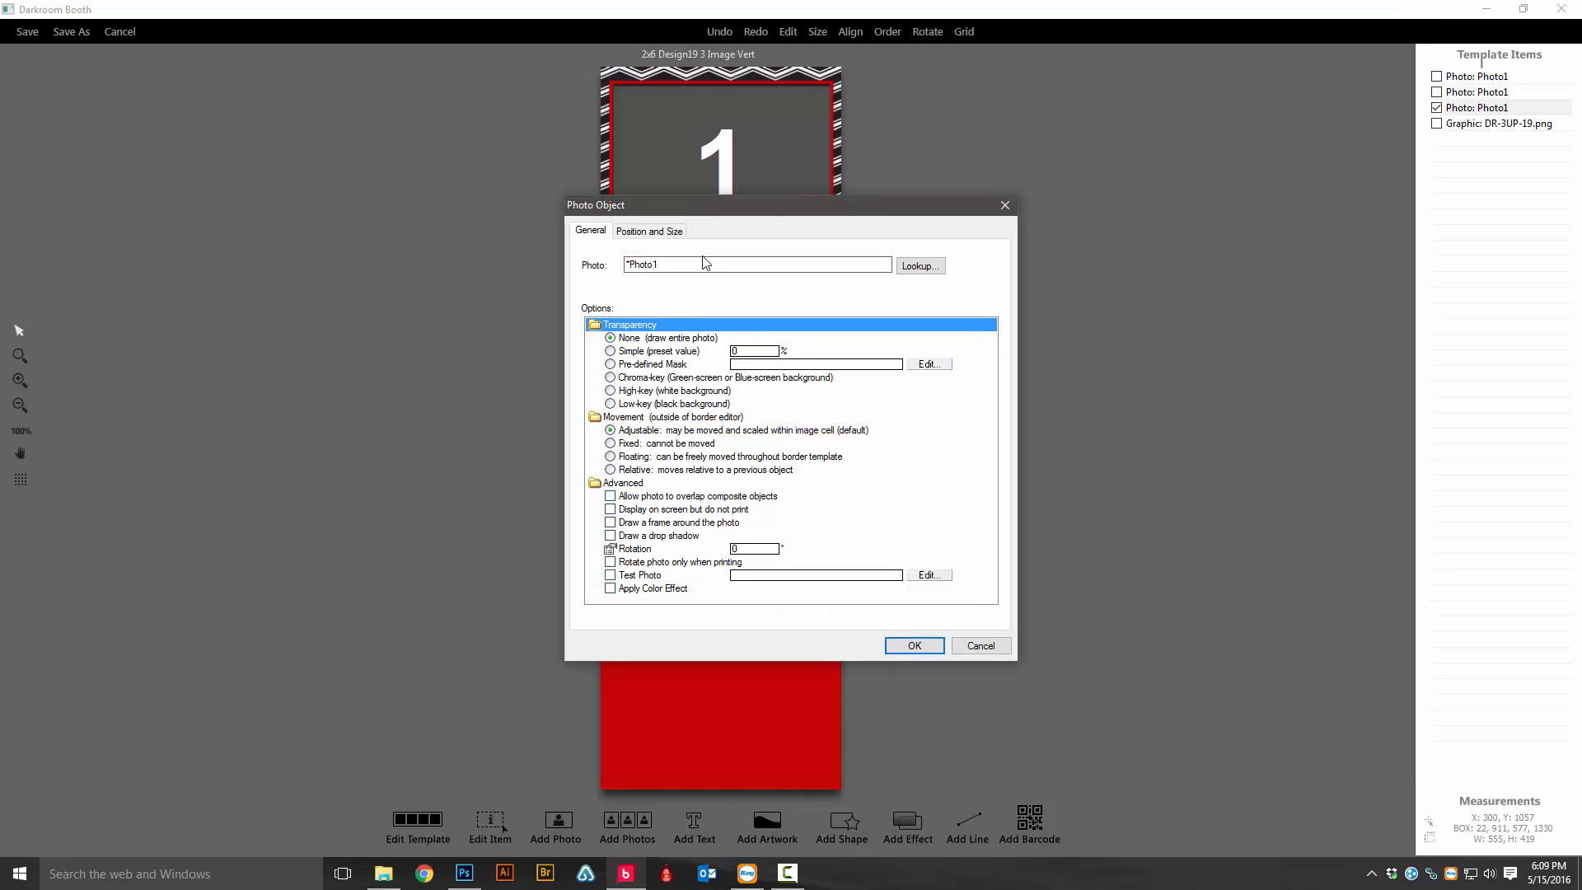
key(BackSpace)
text(3)
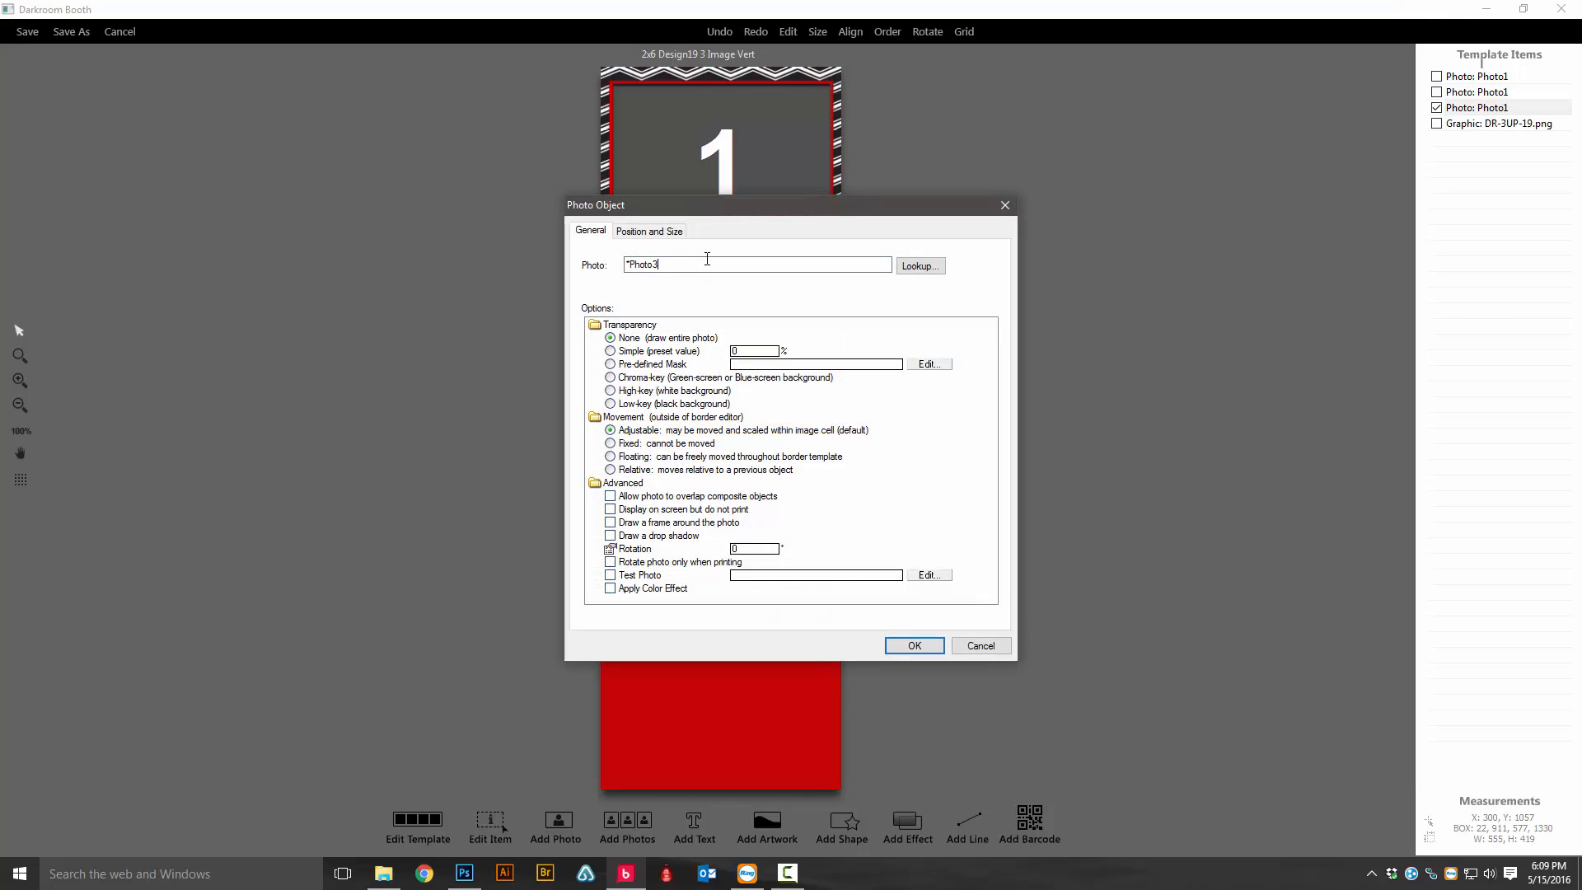
click(913, 648)
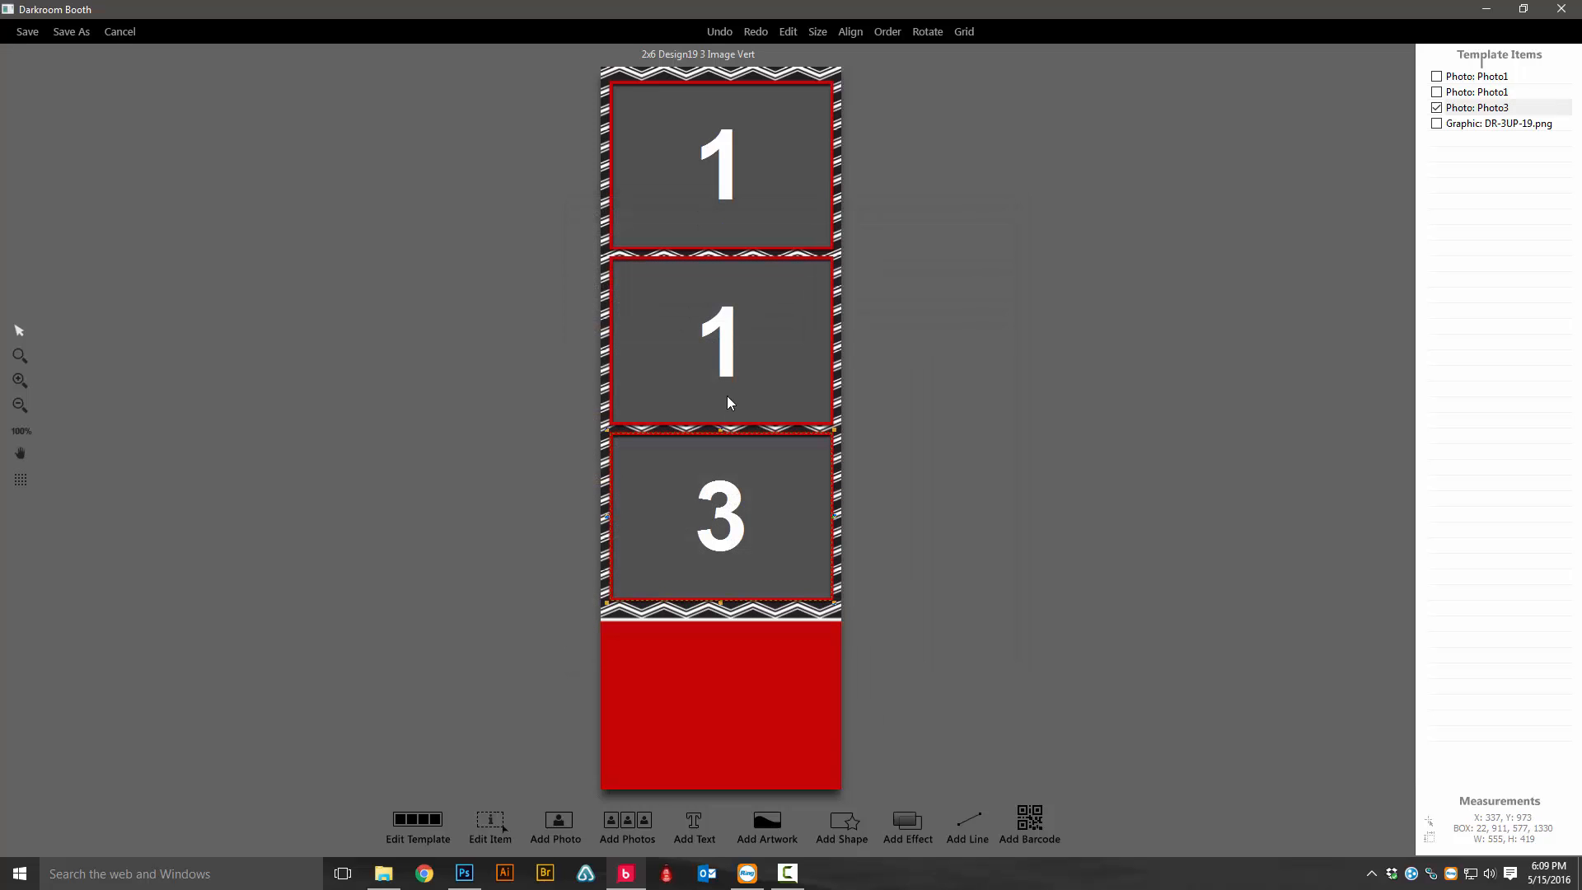
Step: Reassign the placeholder in the middle photo opening to Photo2
double_click(734, 335)
click(689, 267)
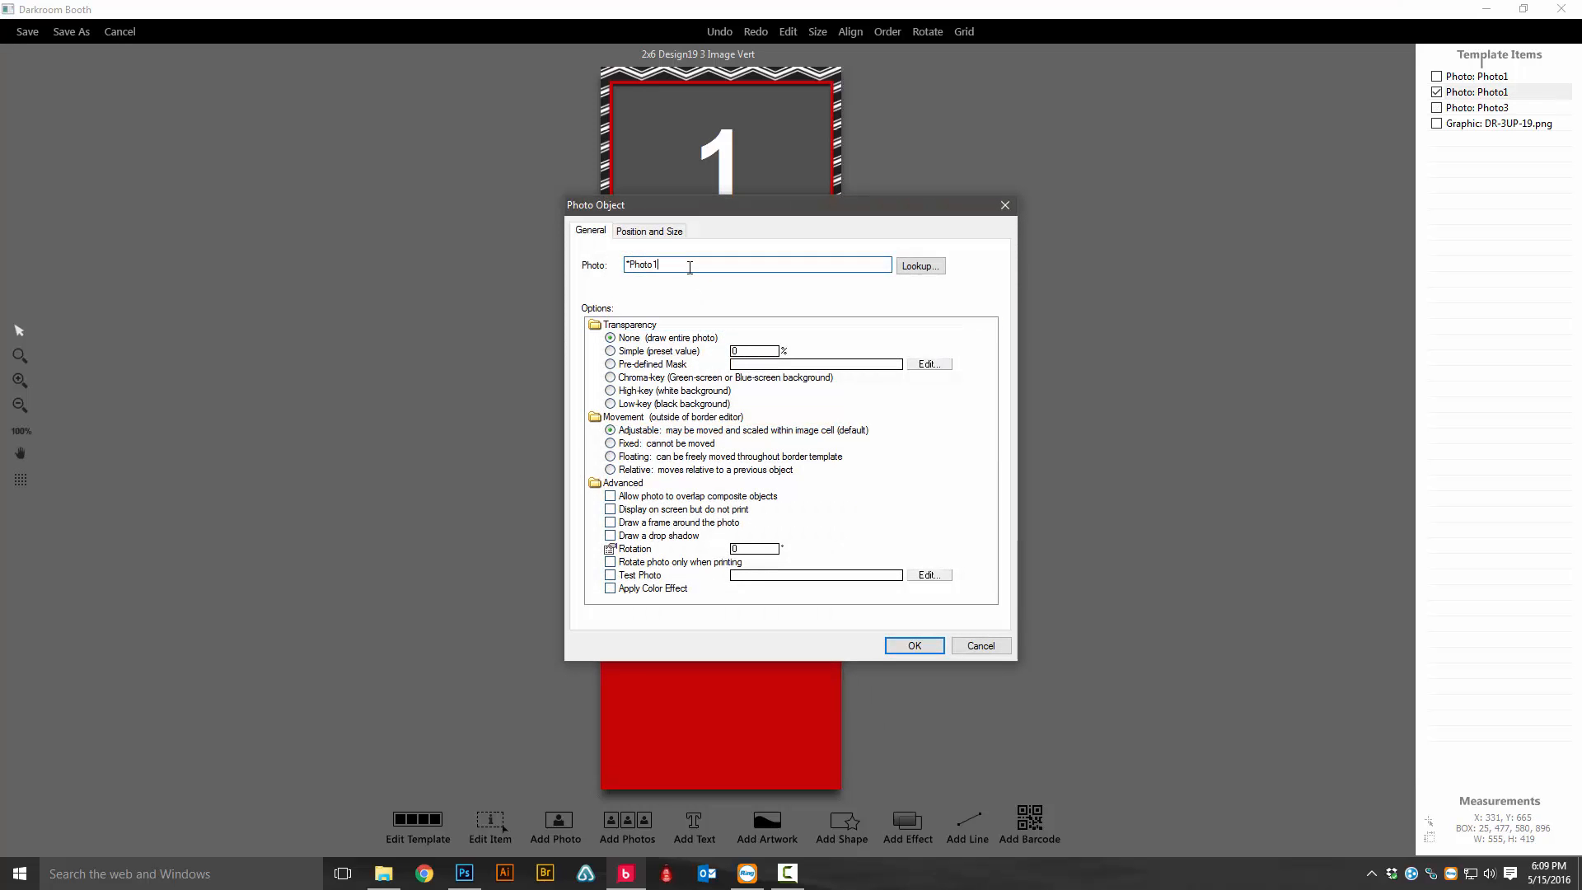
key(BackSpace)
text(2)
click(913, 645)
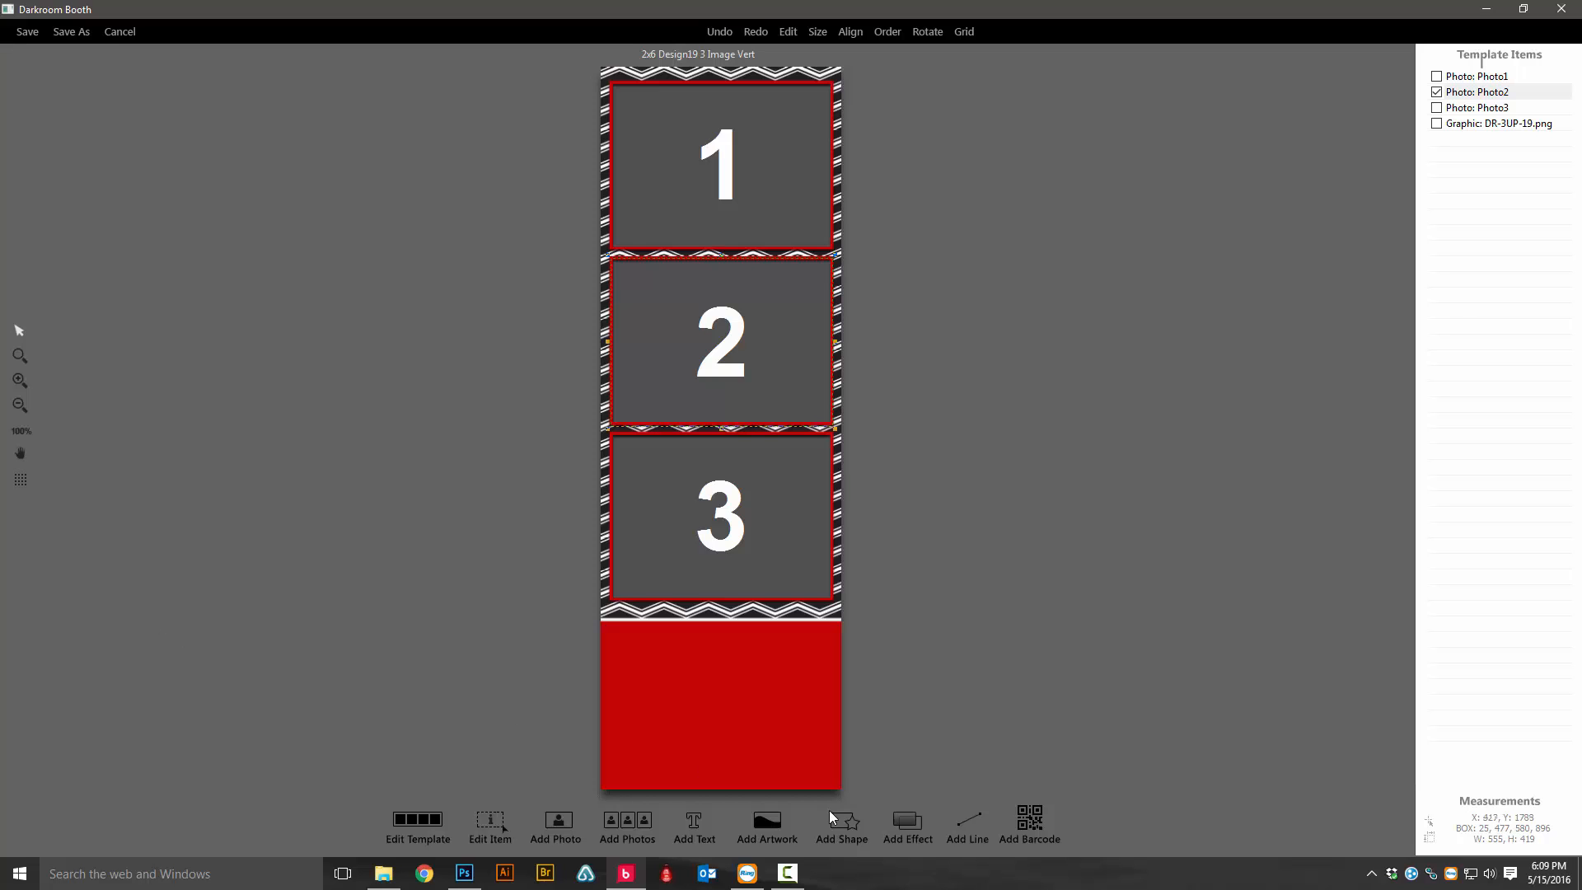
Step: Add DR-3UP-19.jpg from the Border Graphics folder to the template as a single graphic
click(760, 821)
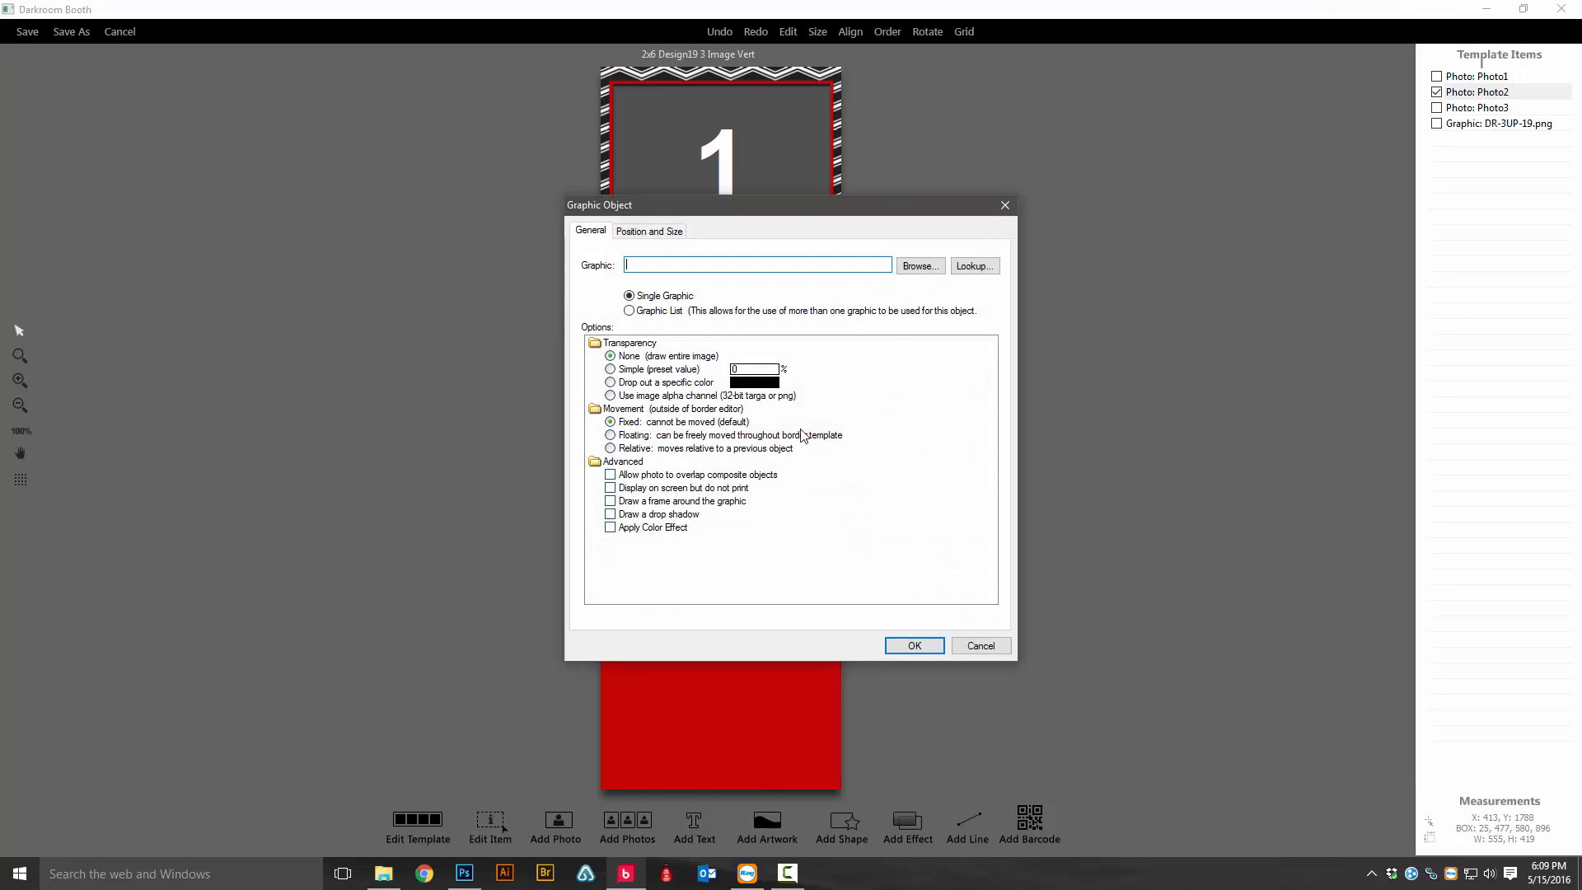
click(917, 266)
click(691, 363)
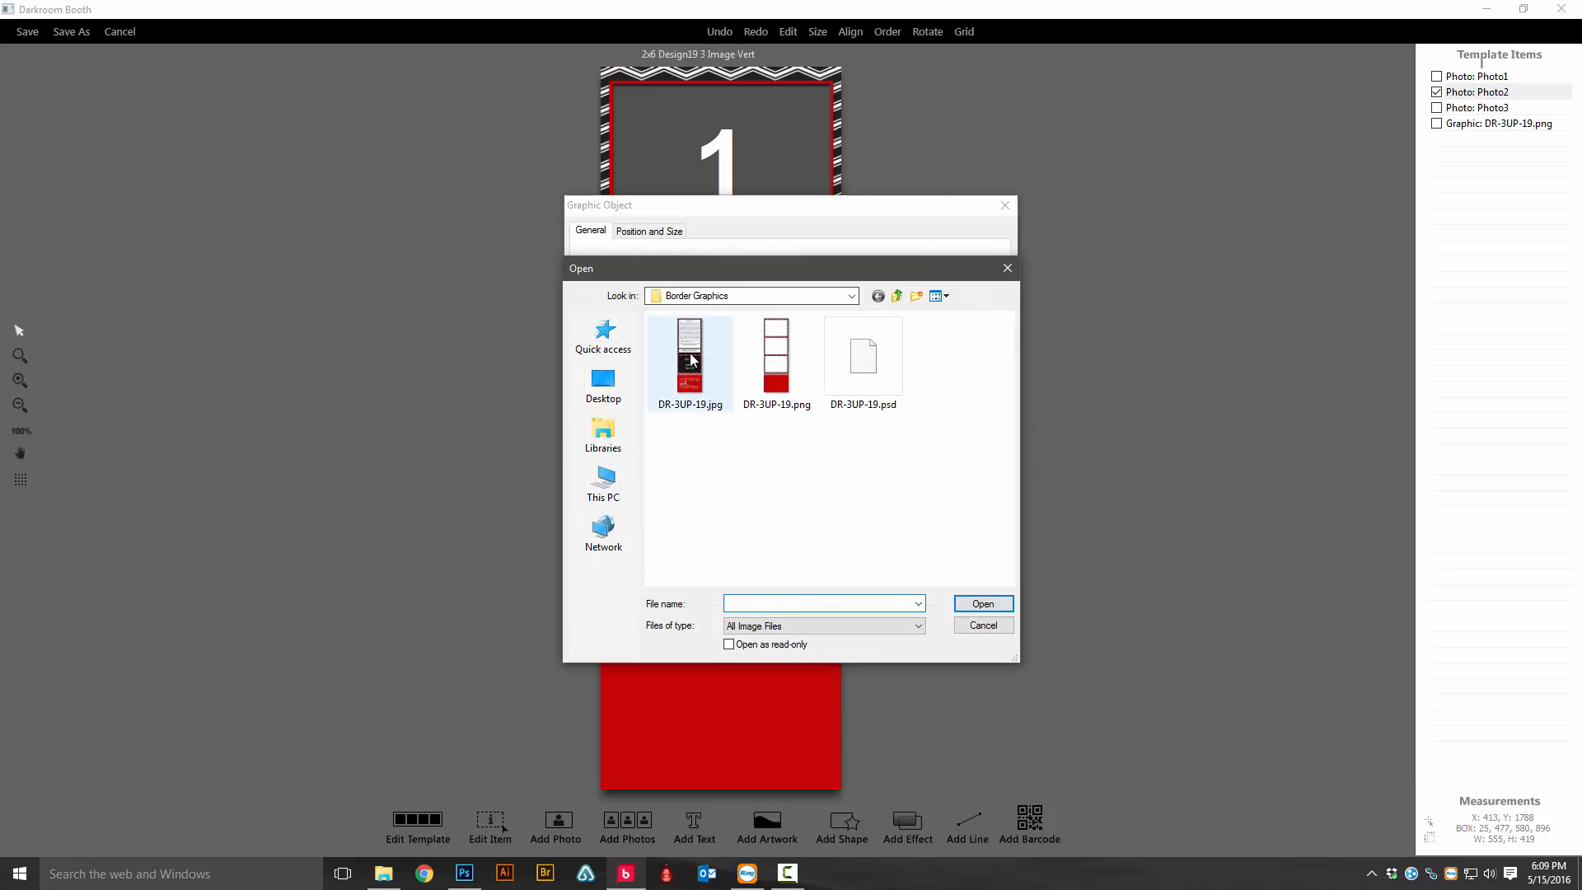
click(999, 607)
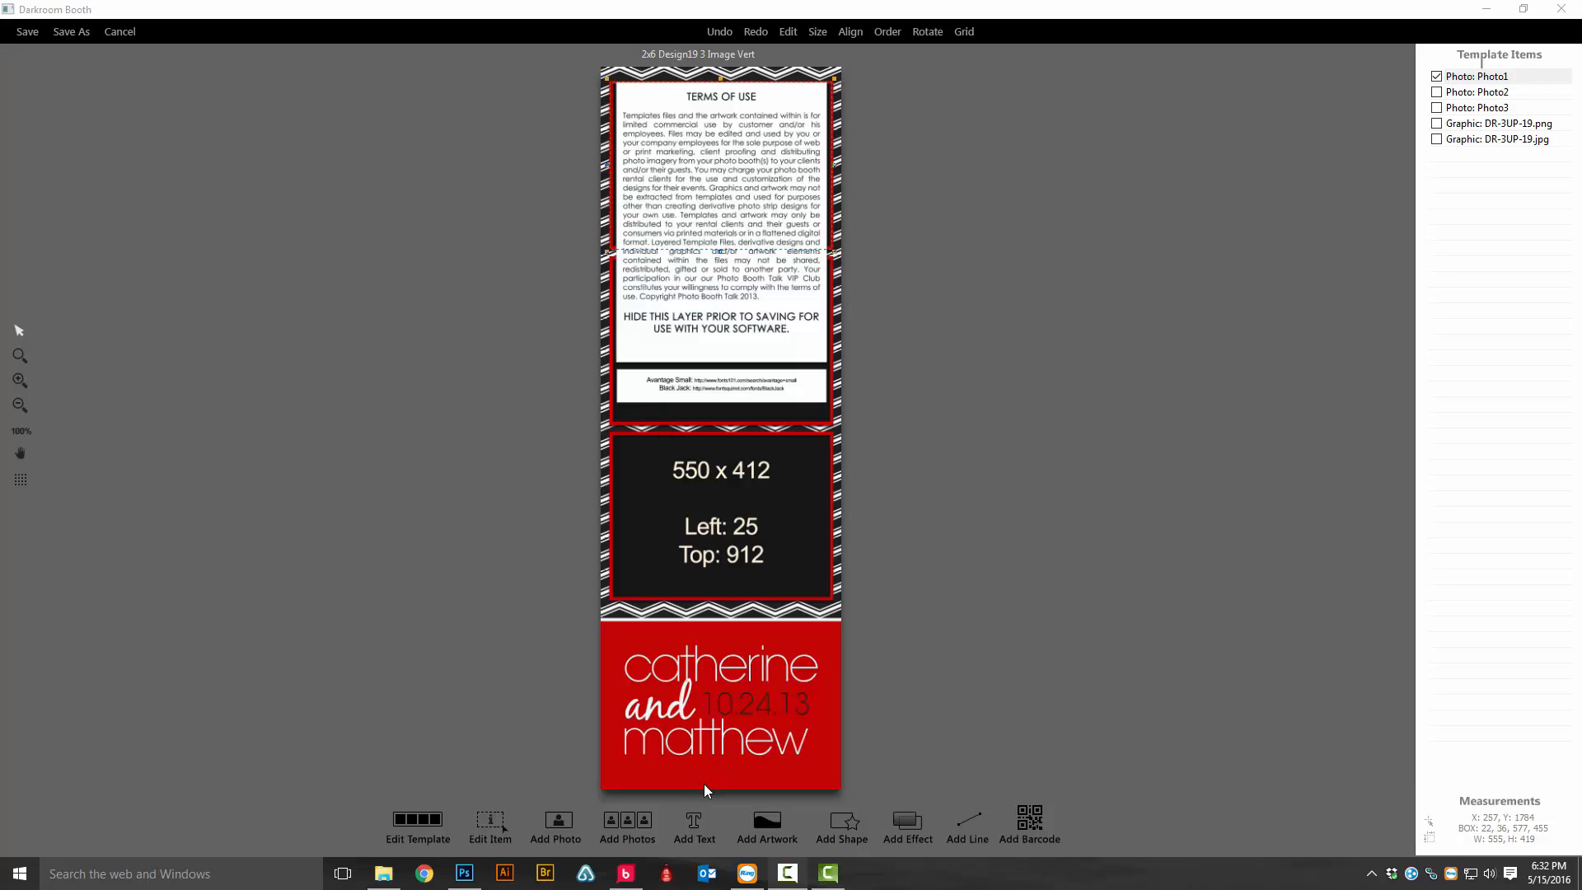
Step: Add a text object in AvantageSmall size 28 containing the upper first name from the reference design
click(693, 826)
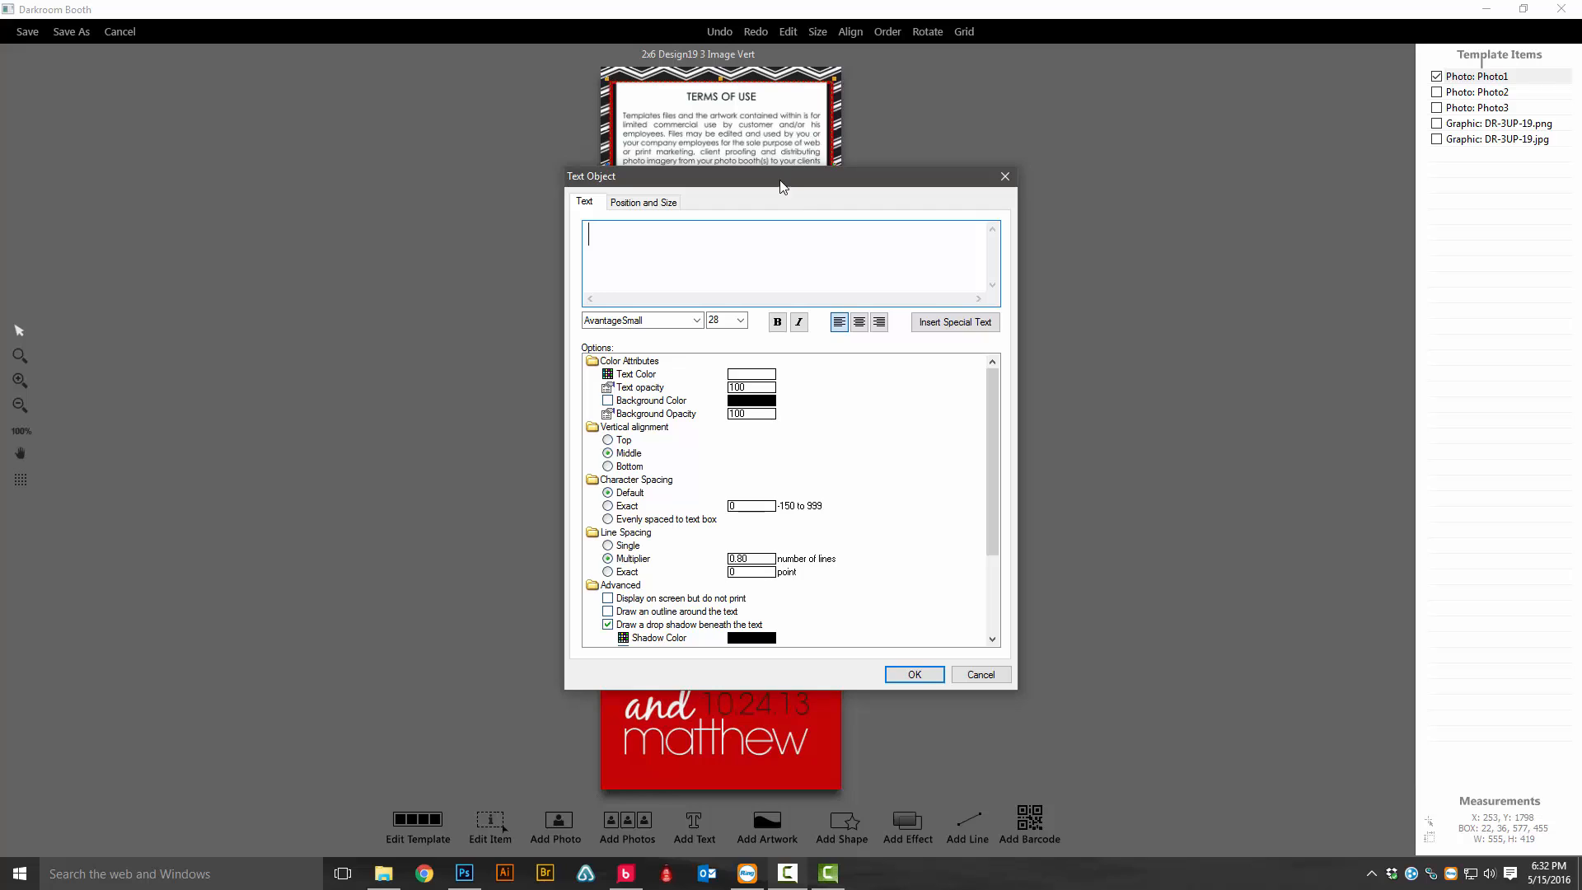
drag(783, 169, 1107, 262)
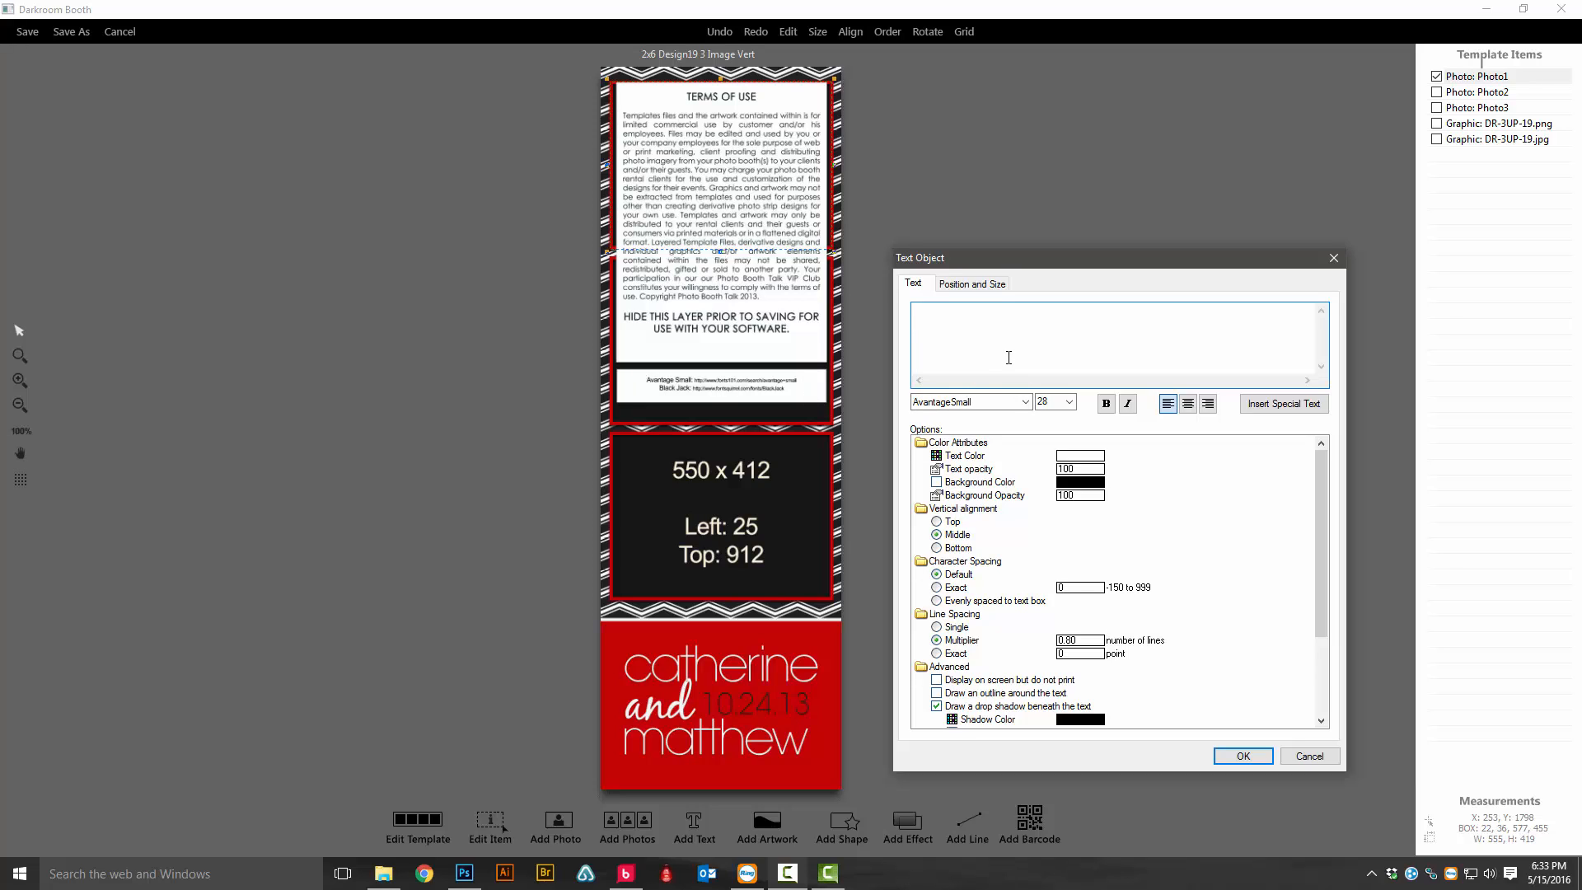
text(A)
key(BackSpace)
text(catherine)
click(1240, 758)
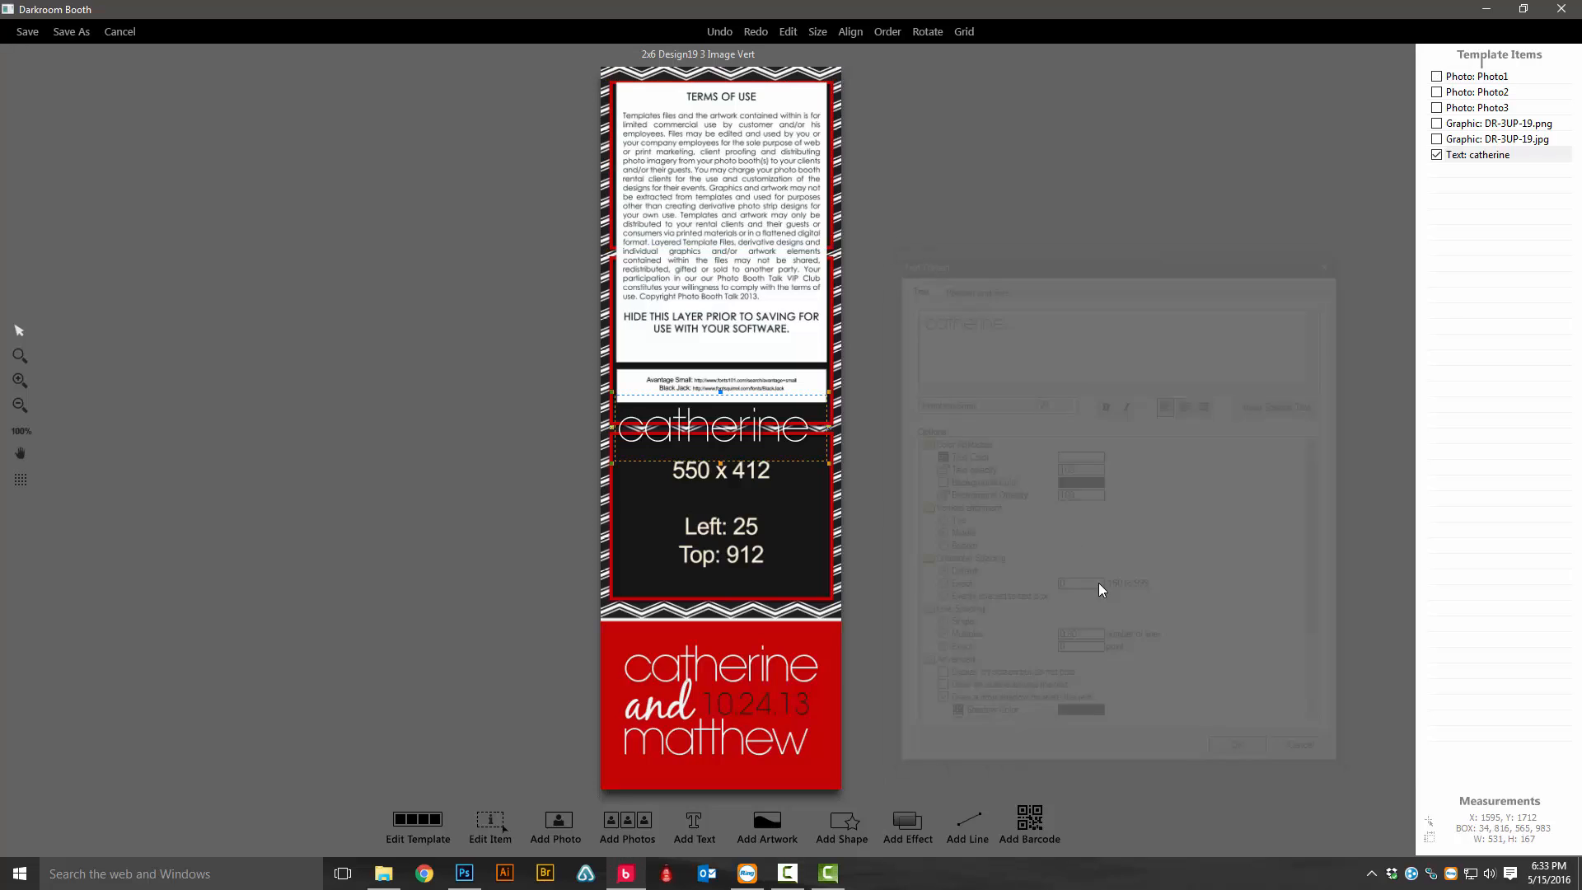
Step: Move the upper first-name text over the matching name in the red footer and scale it towards the guide's lettering
drag(764, 435, 747, 674)
scroll(747, 674, up, 2)
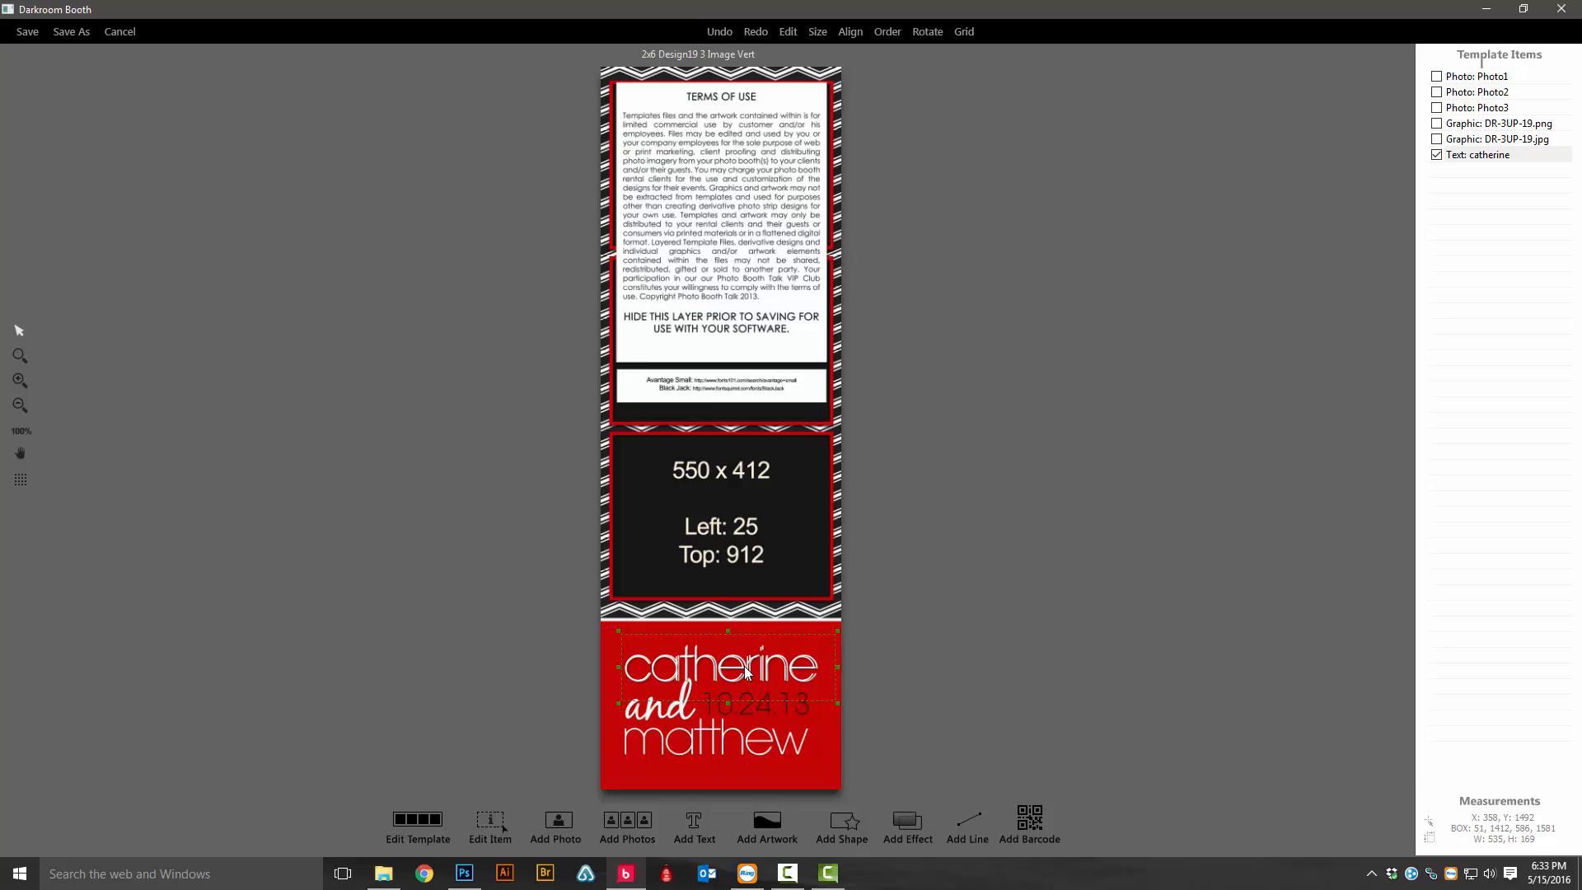
scroll(747, 673, up, 2)
scroll(745, 672, down, 15)
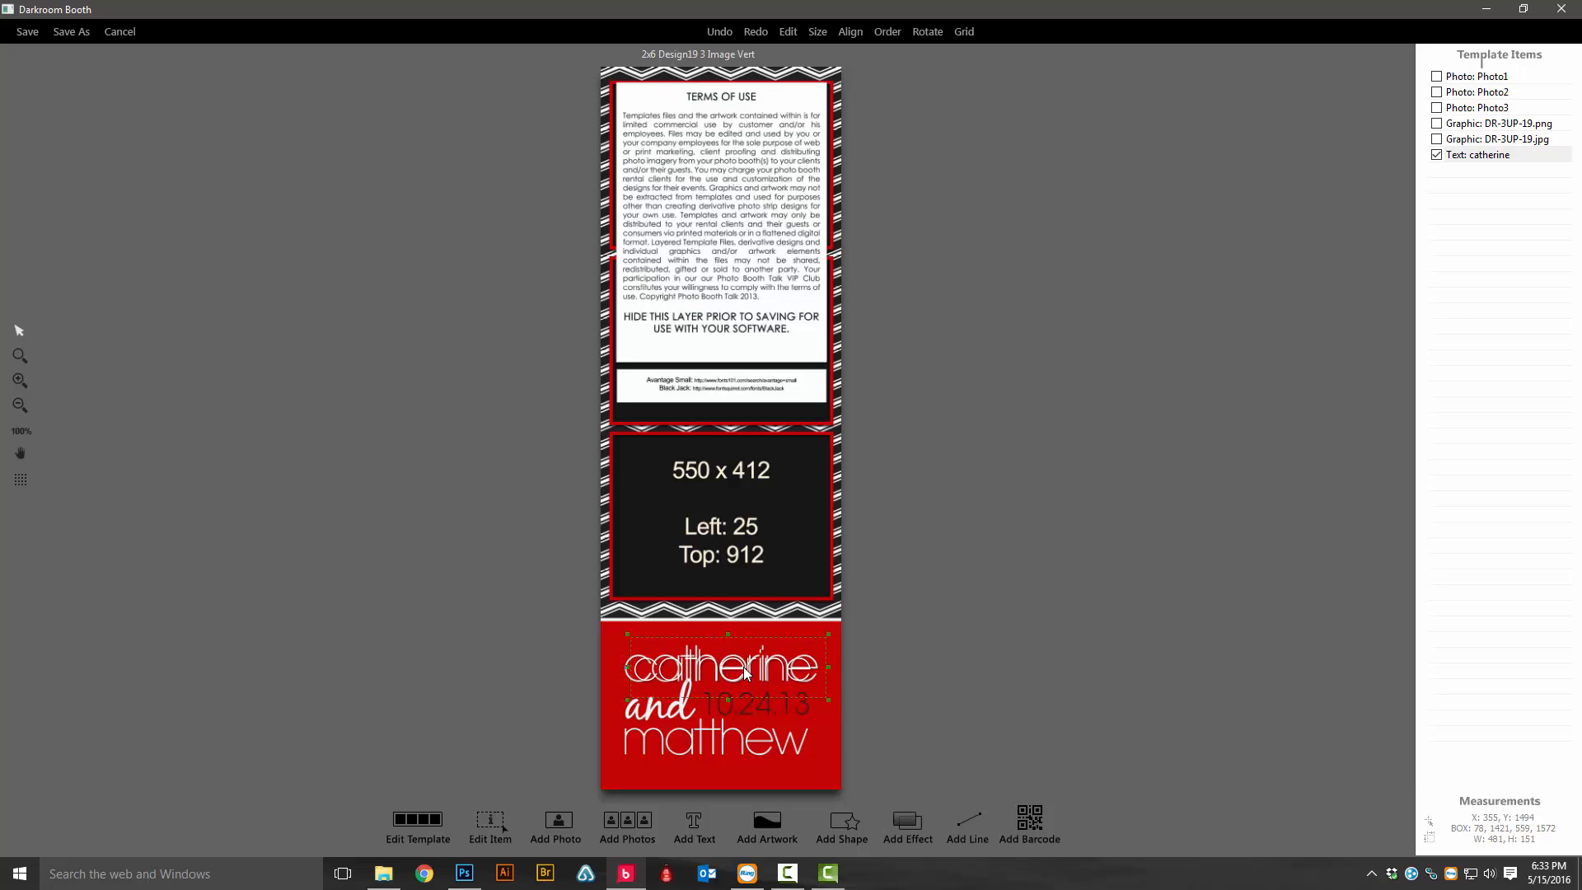
scroll(745, 671, up, 12)
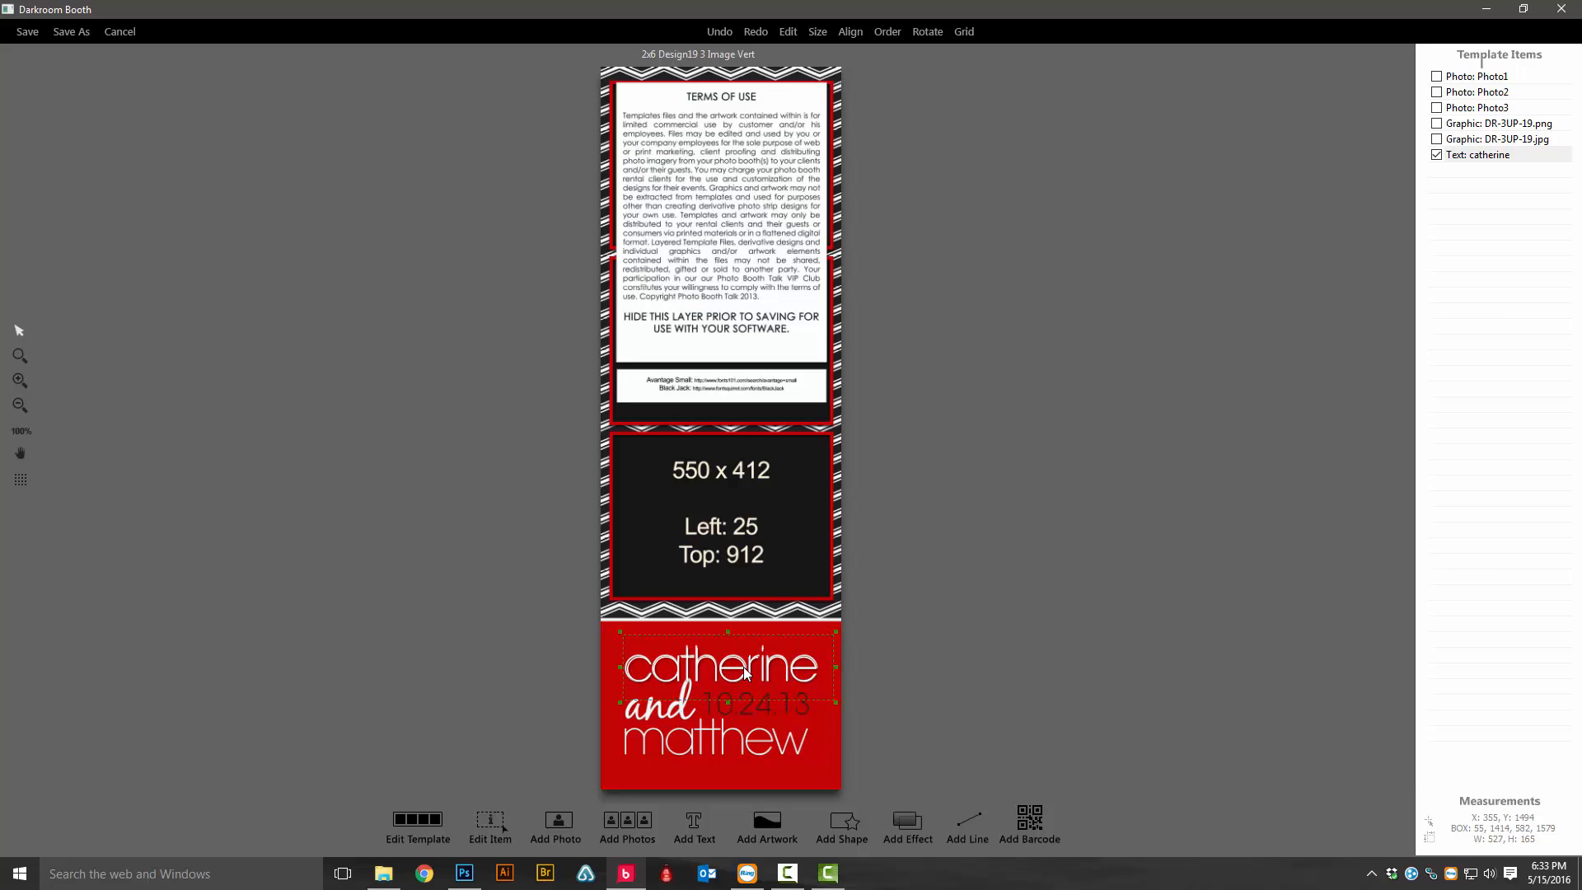
scroll(745, 672, up, 1)
scroll(745, 674, up, 1)
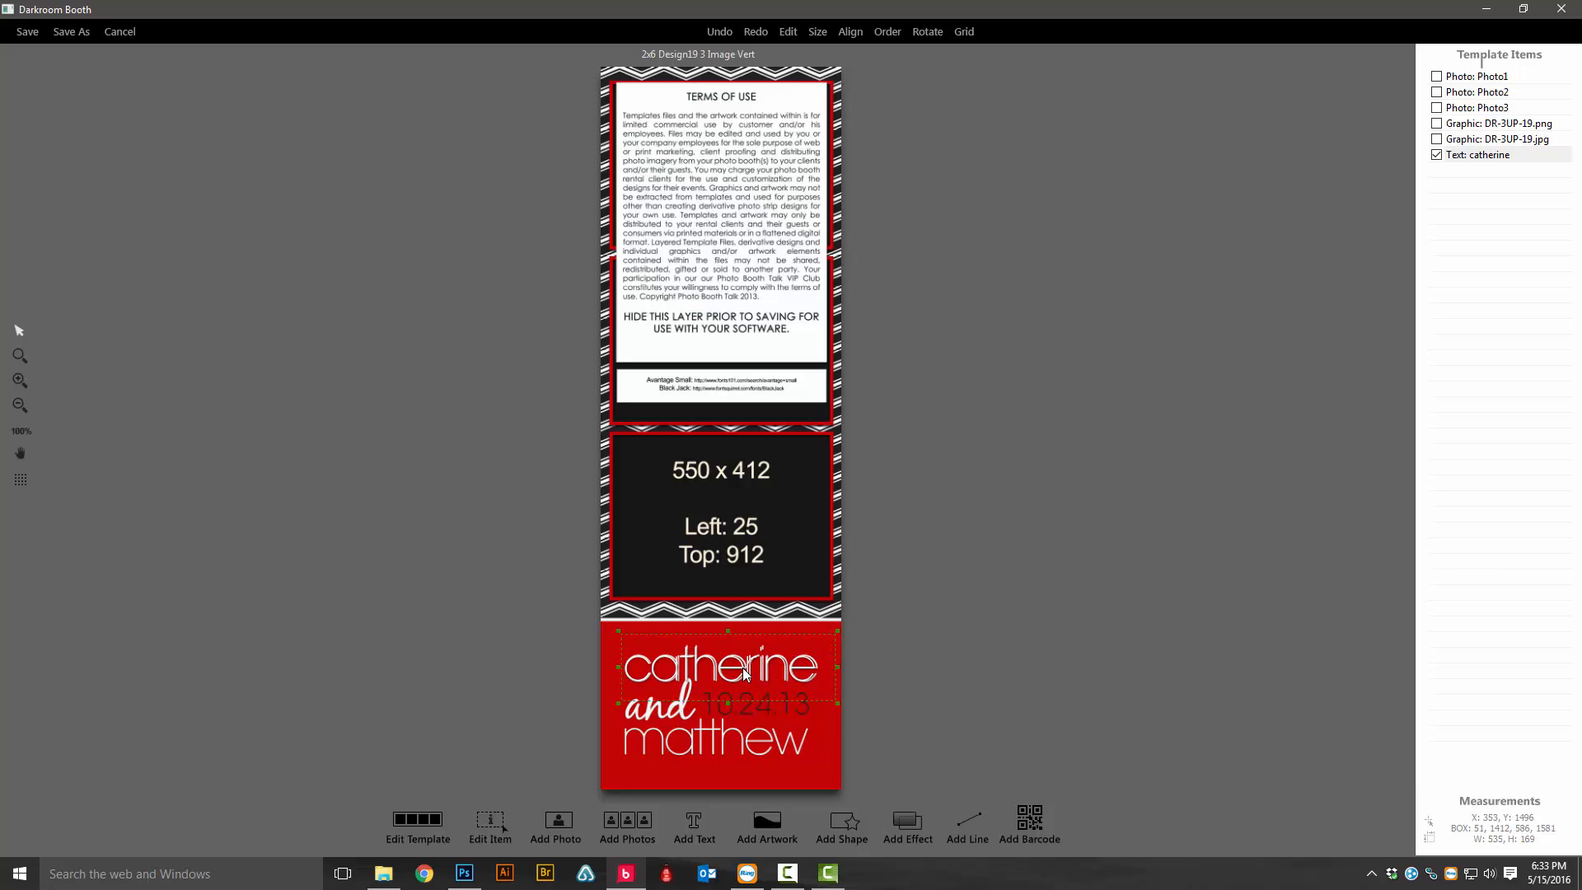
drag(745, 674, 748, 674)
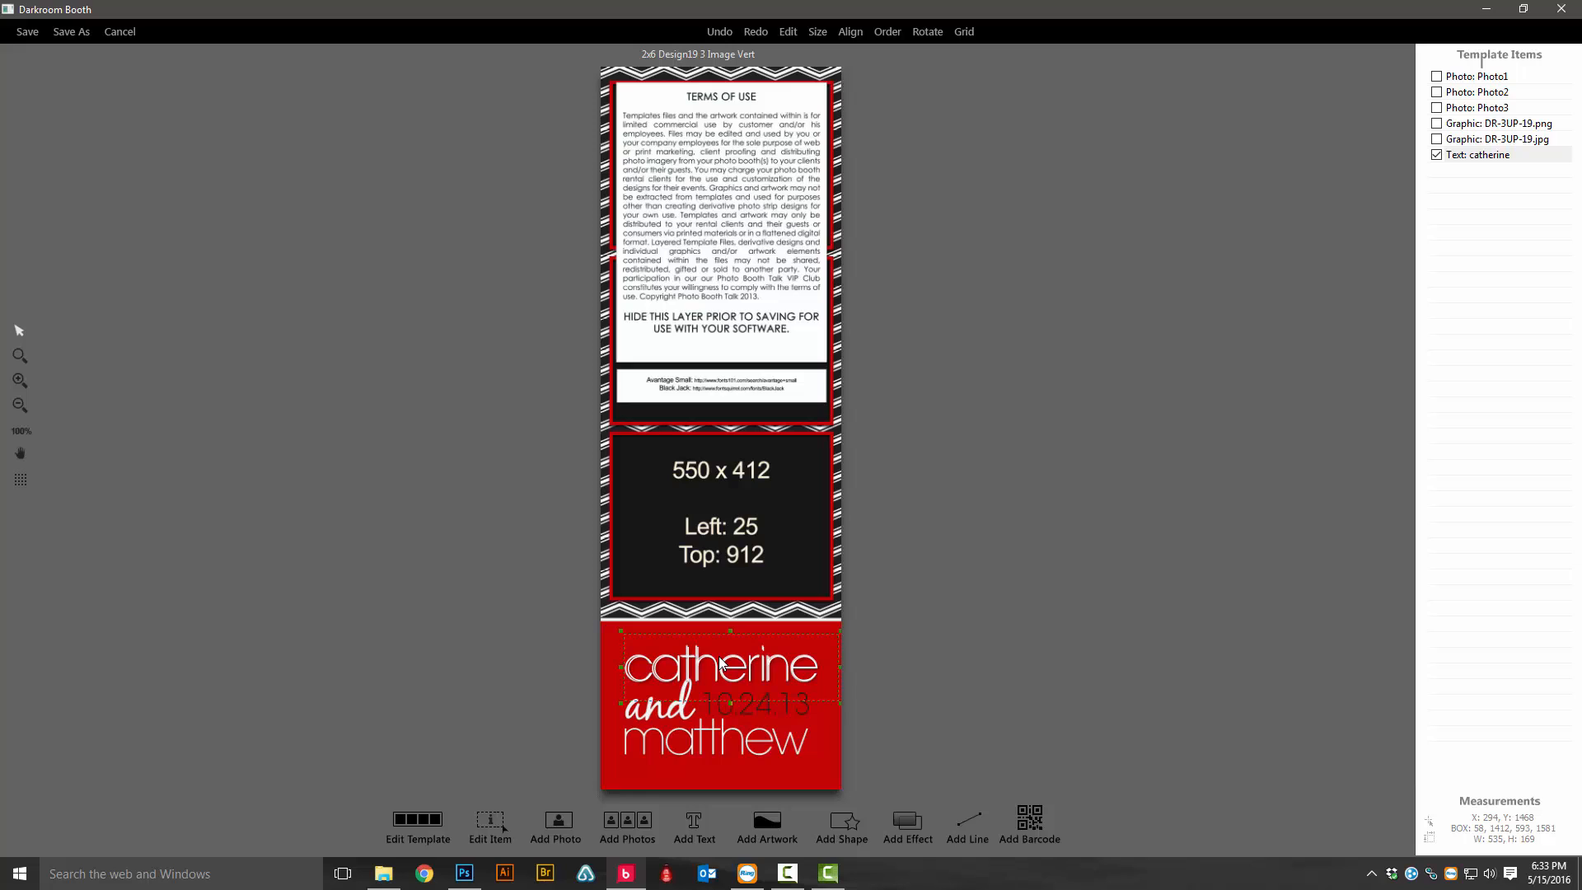
Step: Fine-tune the upper first-name text to size 29 and align it with the guide's name at about X 52, Y 1413
scroll(719, 664, up, 10)
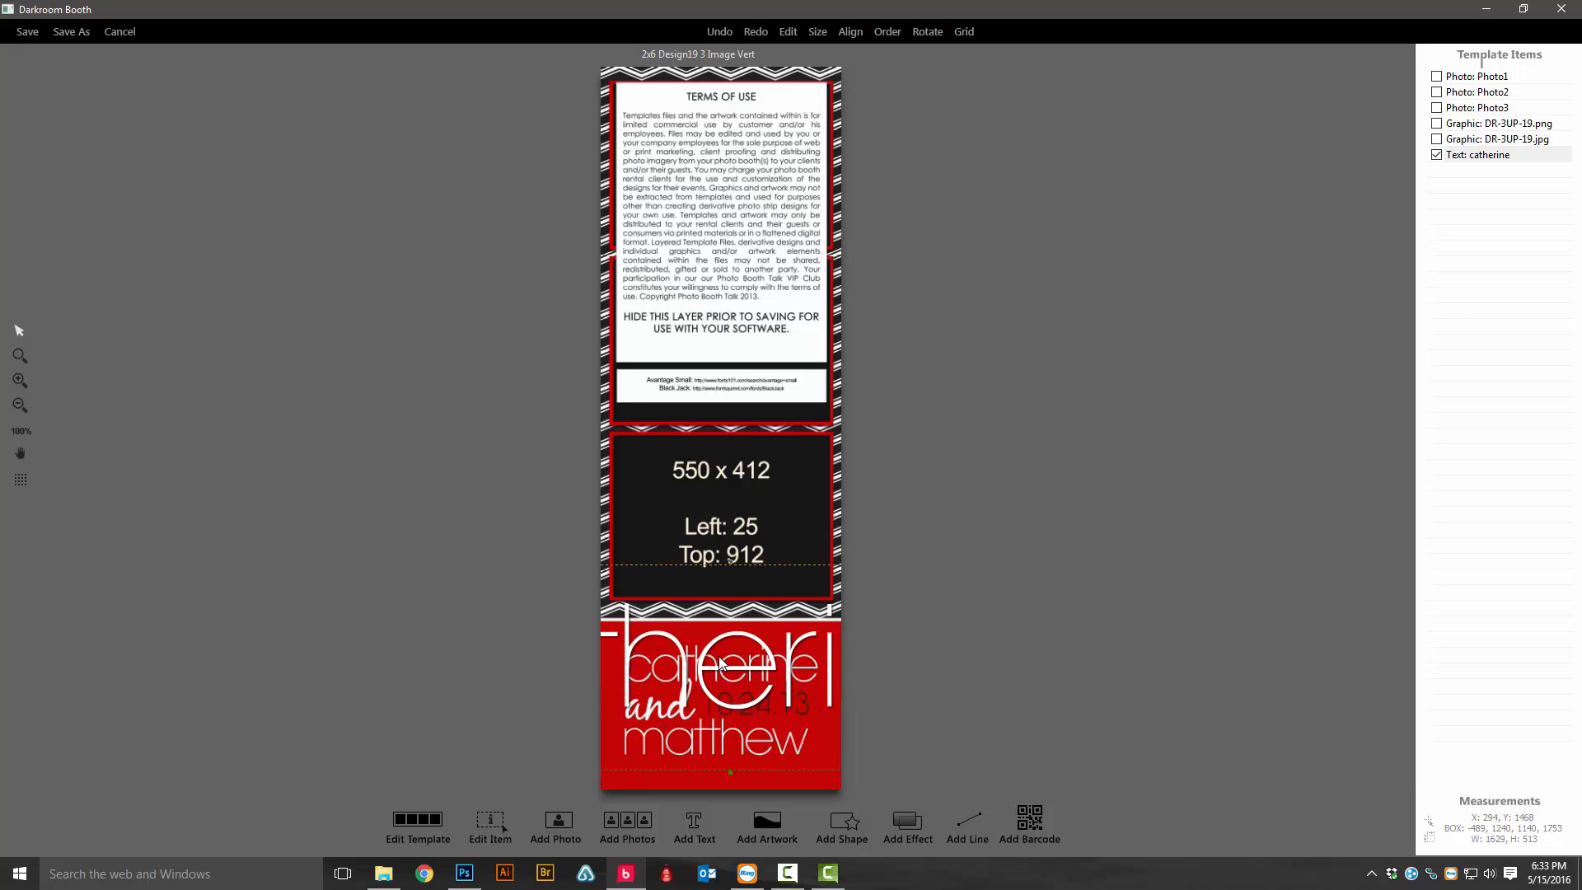
scroll(719, 664, down, 12)
scroll(719, 664, up, 5)
scroll(720, 664, down, 7)
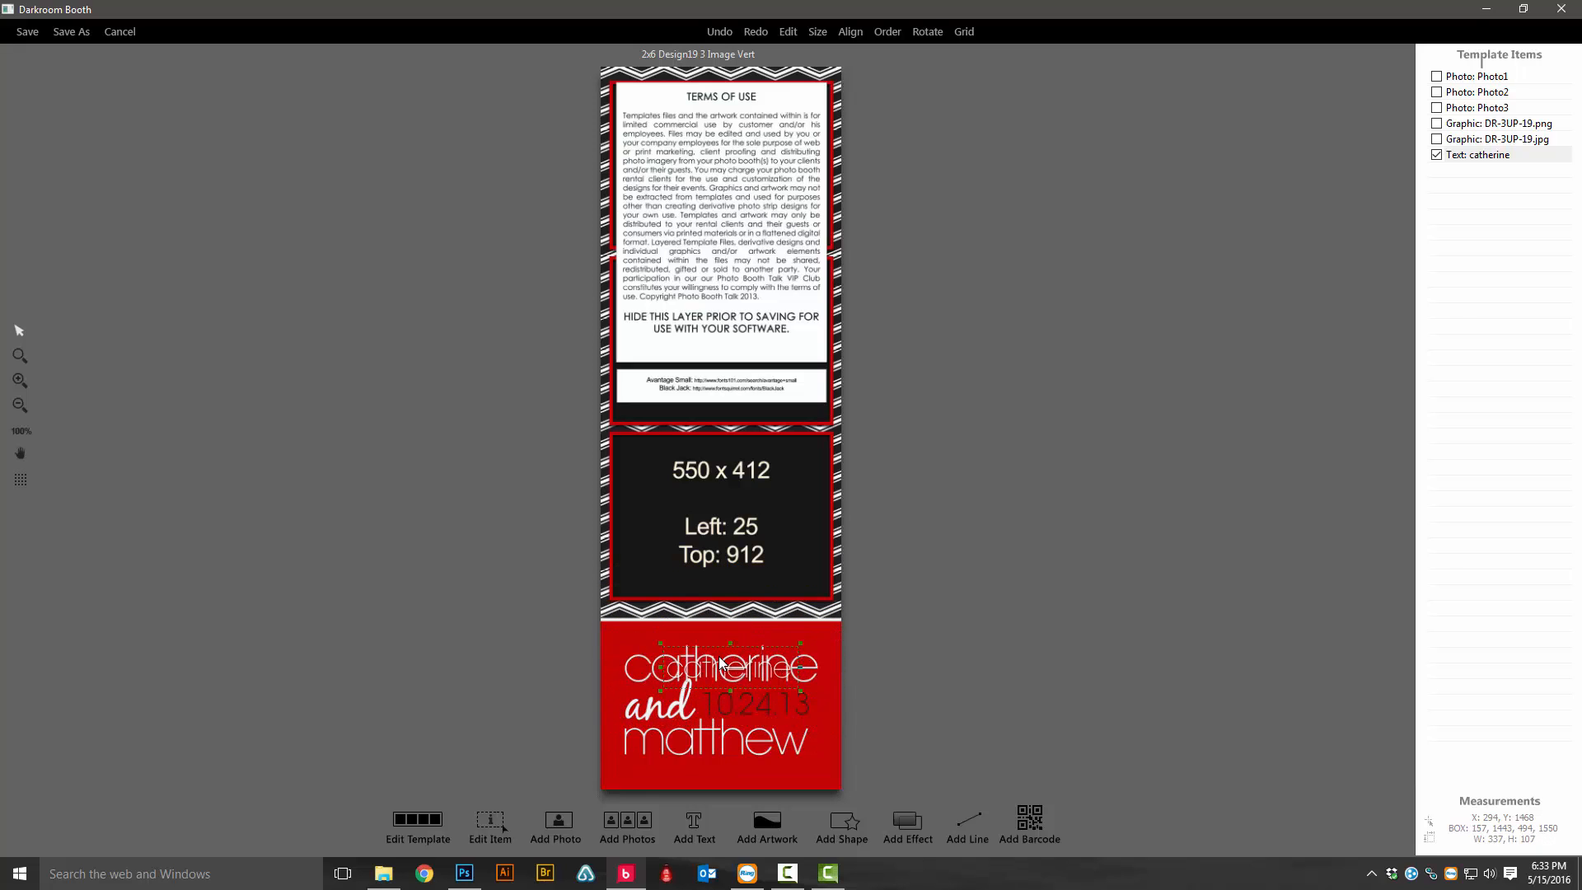
scroll(719, 665, up, 3)
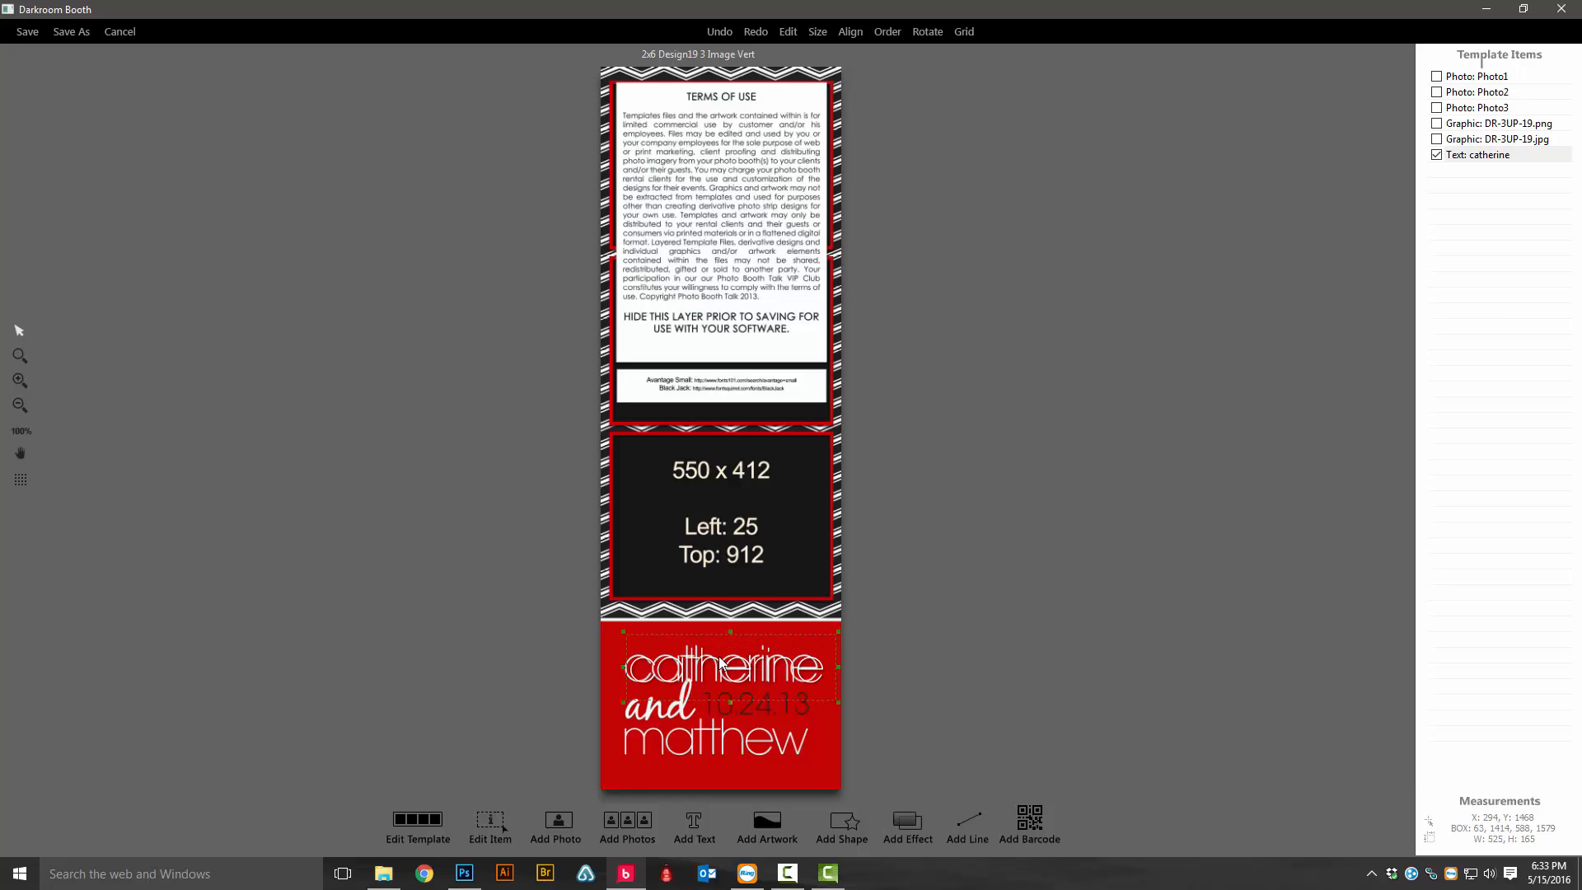
scroll(720, 664, up, 1)
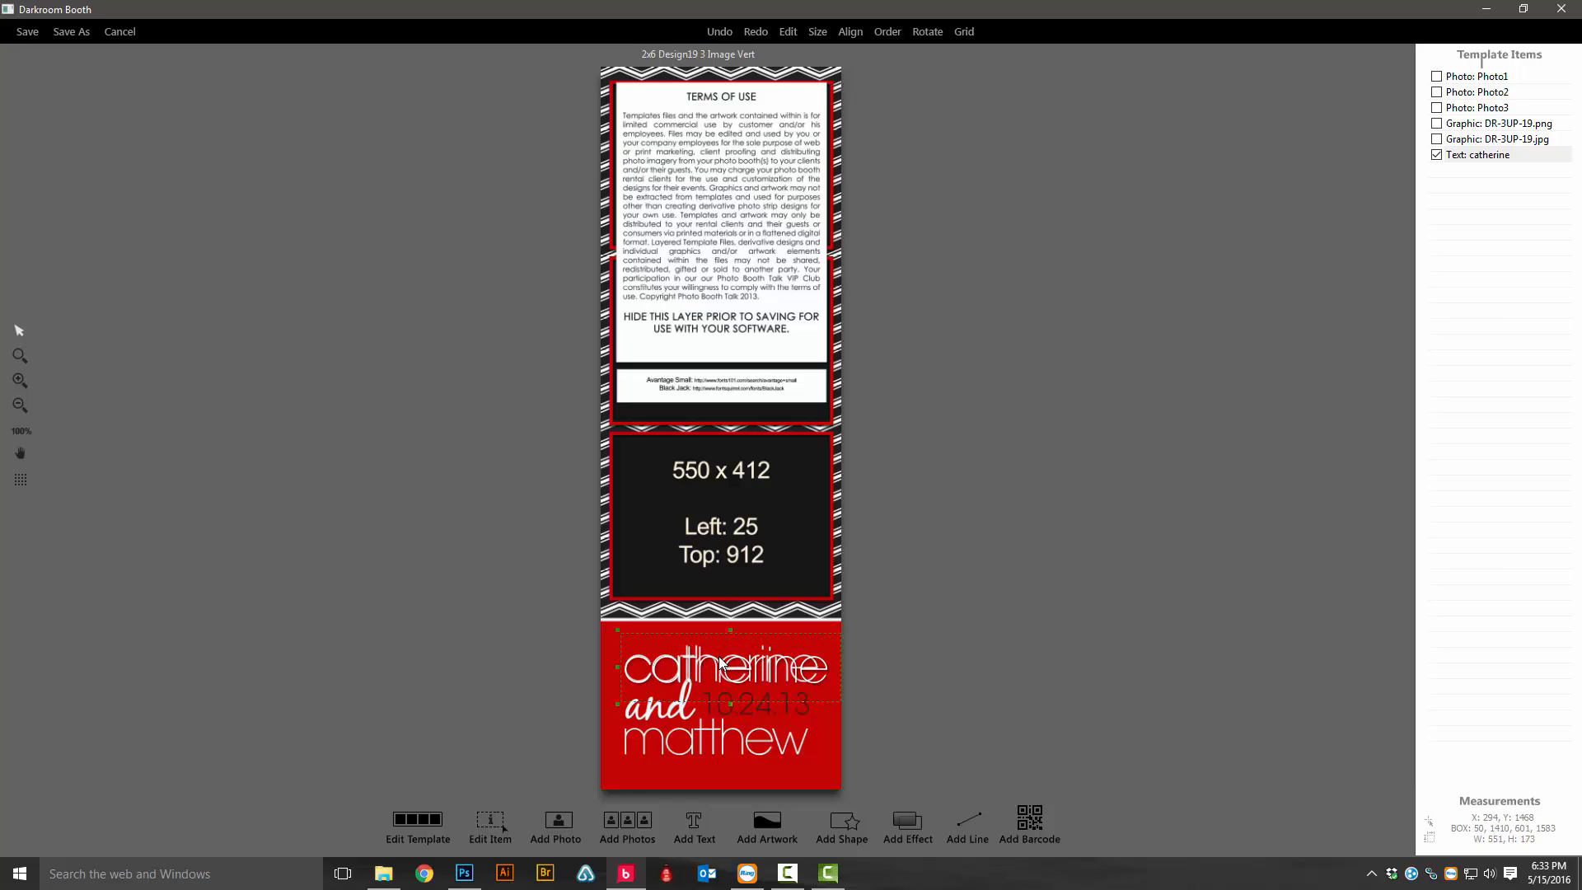
scroll(719, 664, down, 4)
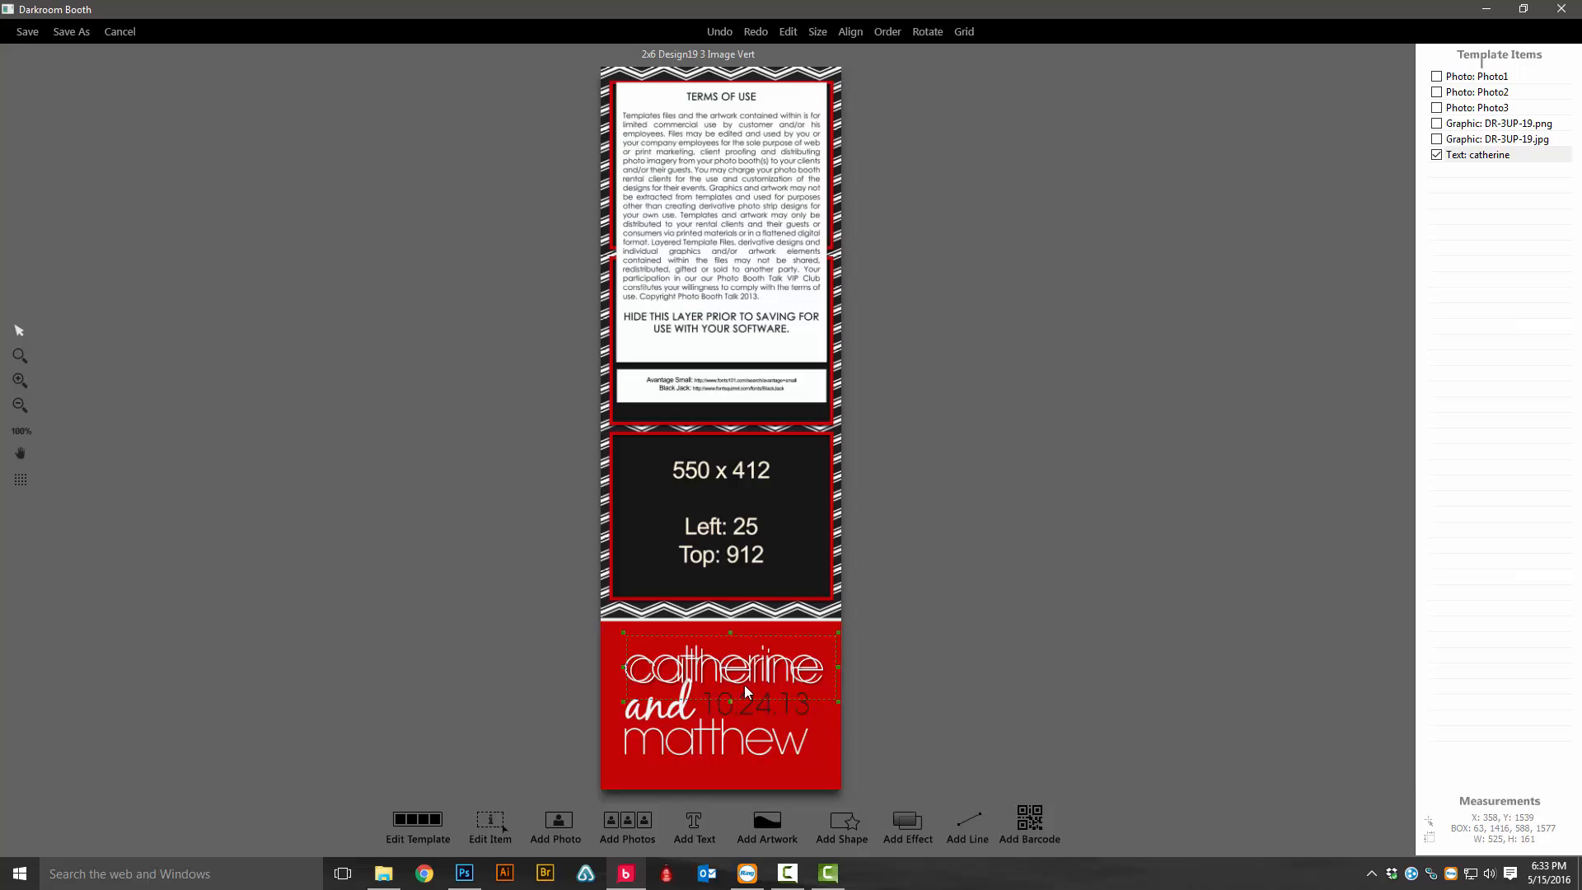
drag(744, 687, 734, 677)
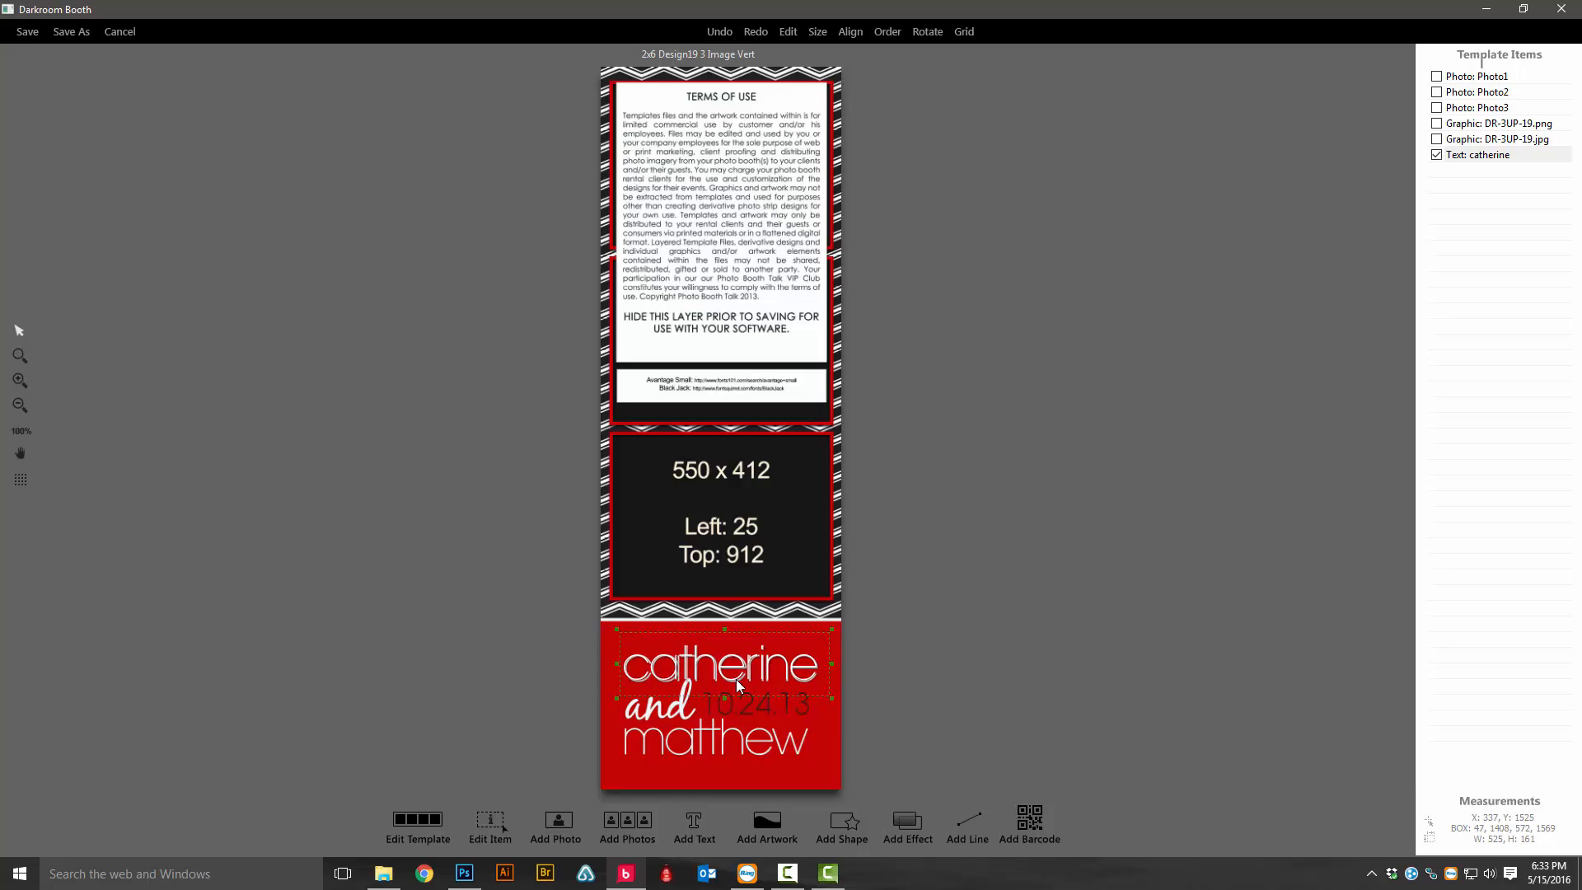
key(Down)
key(Right)
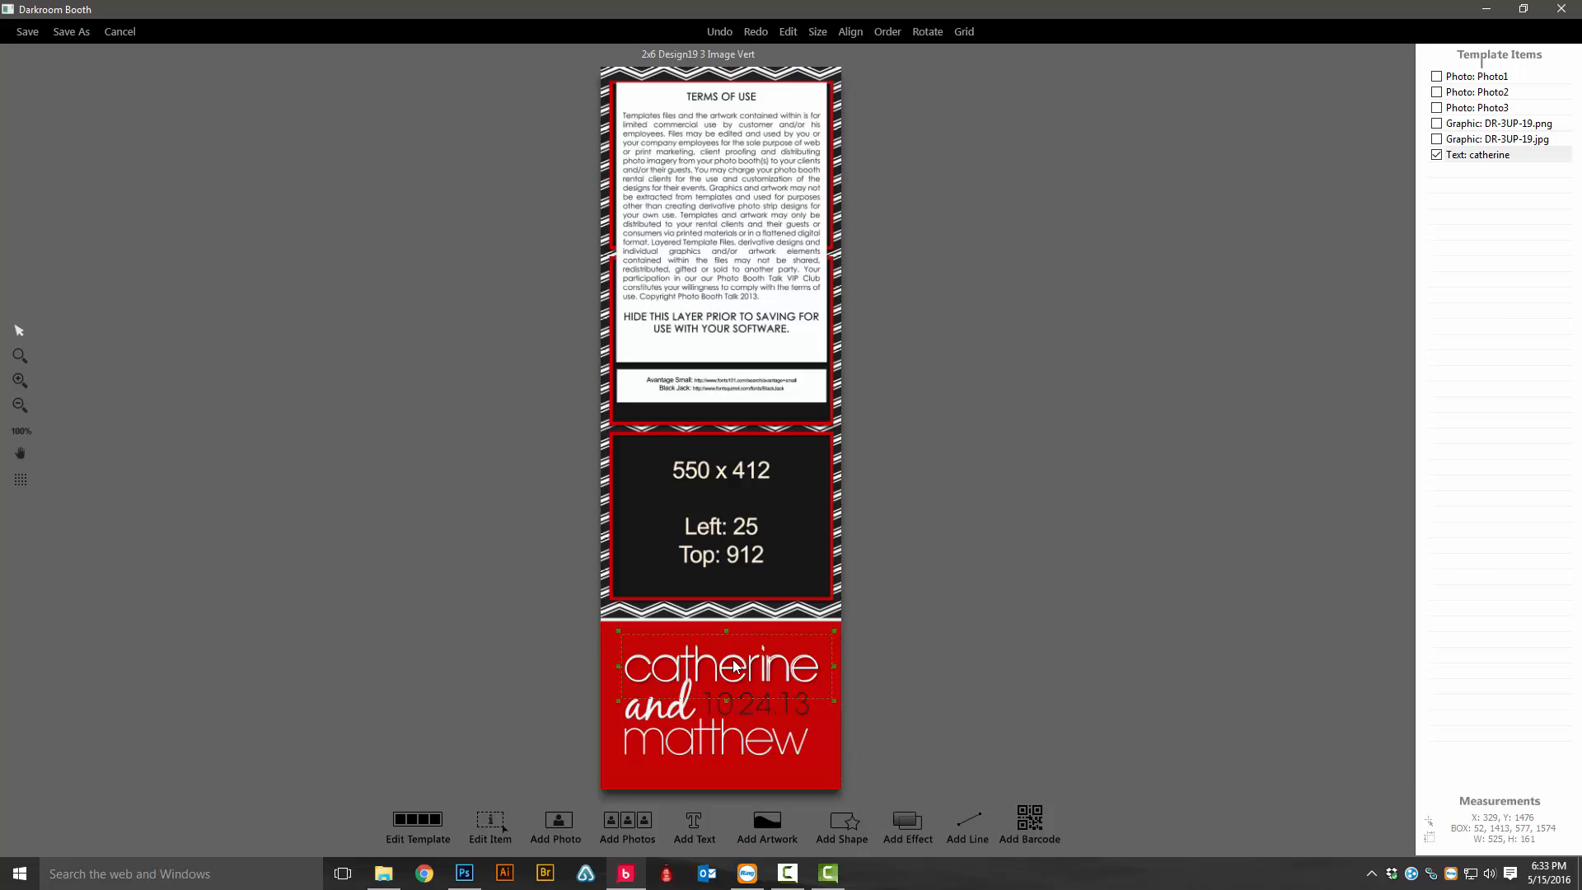
Step: Duplicate the upper first-name text, place the copy over the guide's lower name, and change its wording to that lower first name
key(ctrl+c)
key(ctrl+v)
click(721, 666)
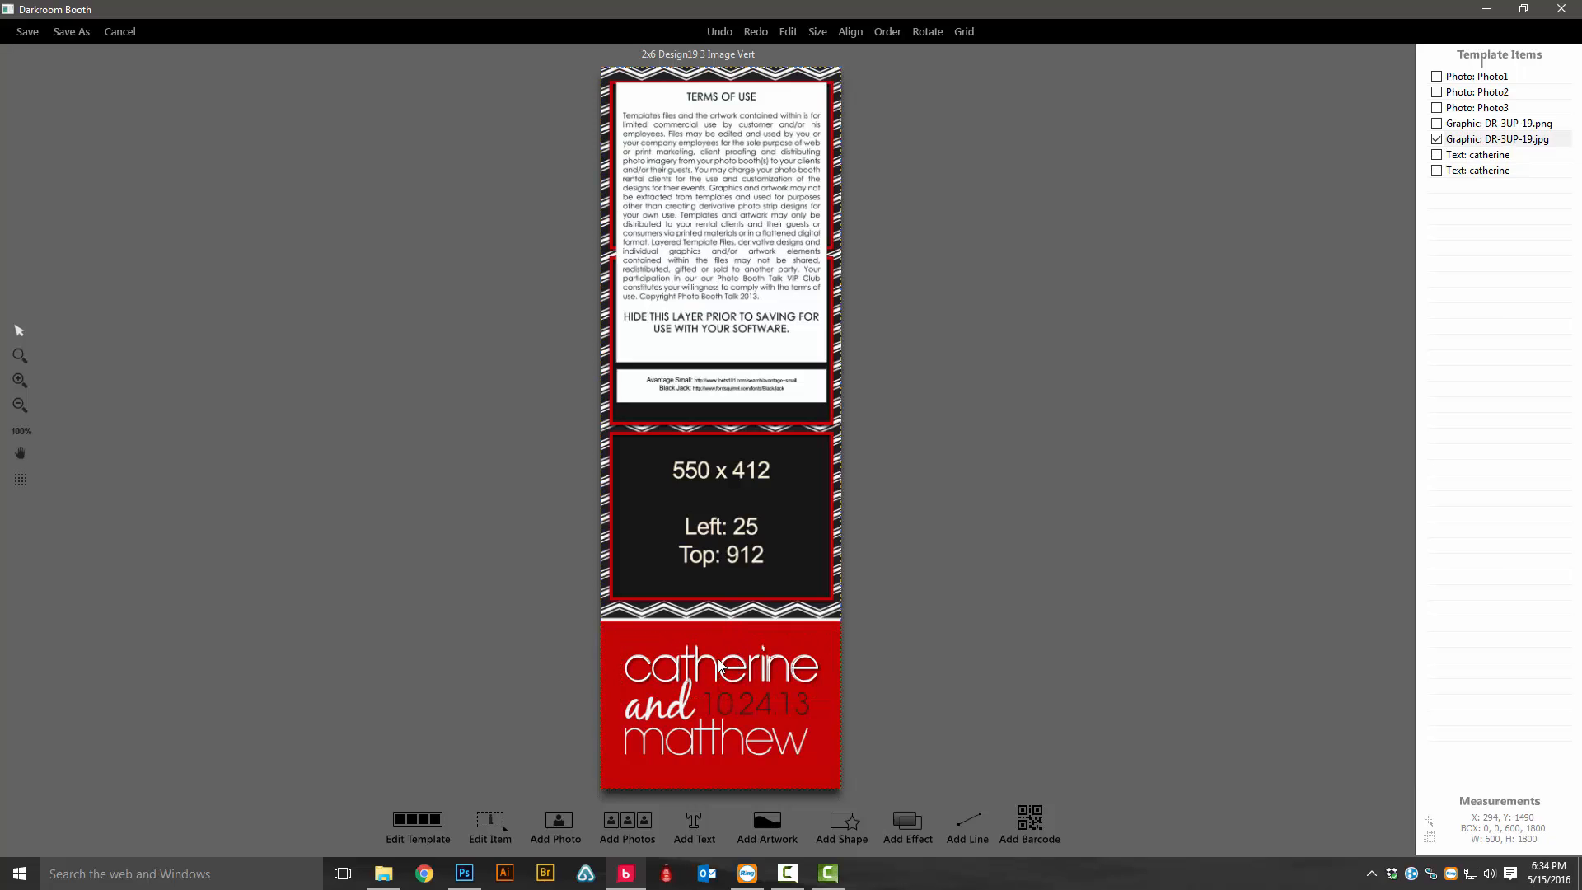
drag(721, 666, 716, 741)
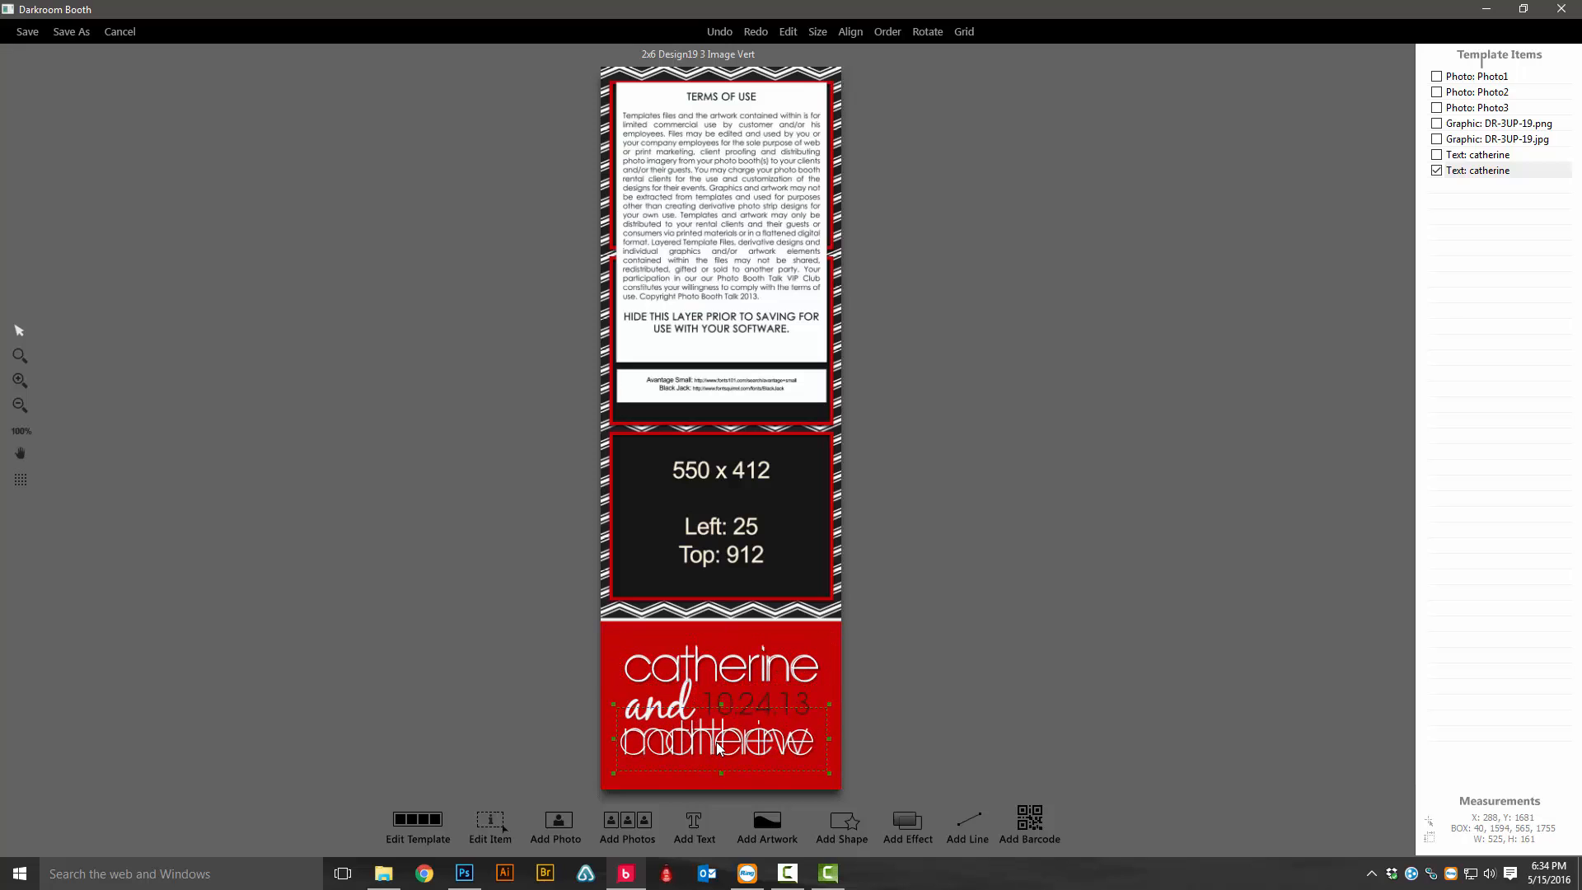
double_click(715, 742)
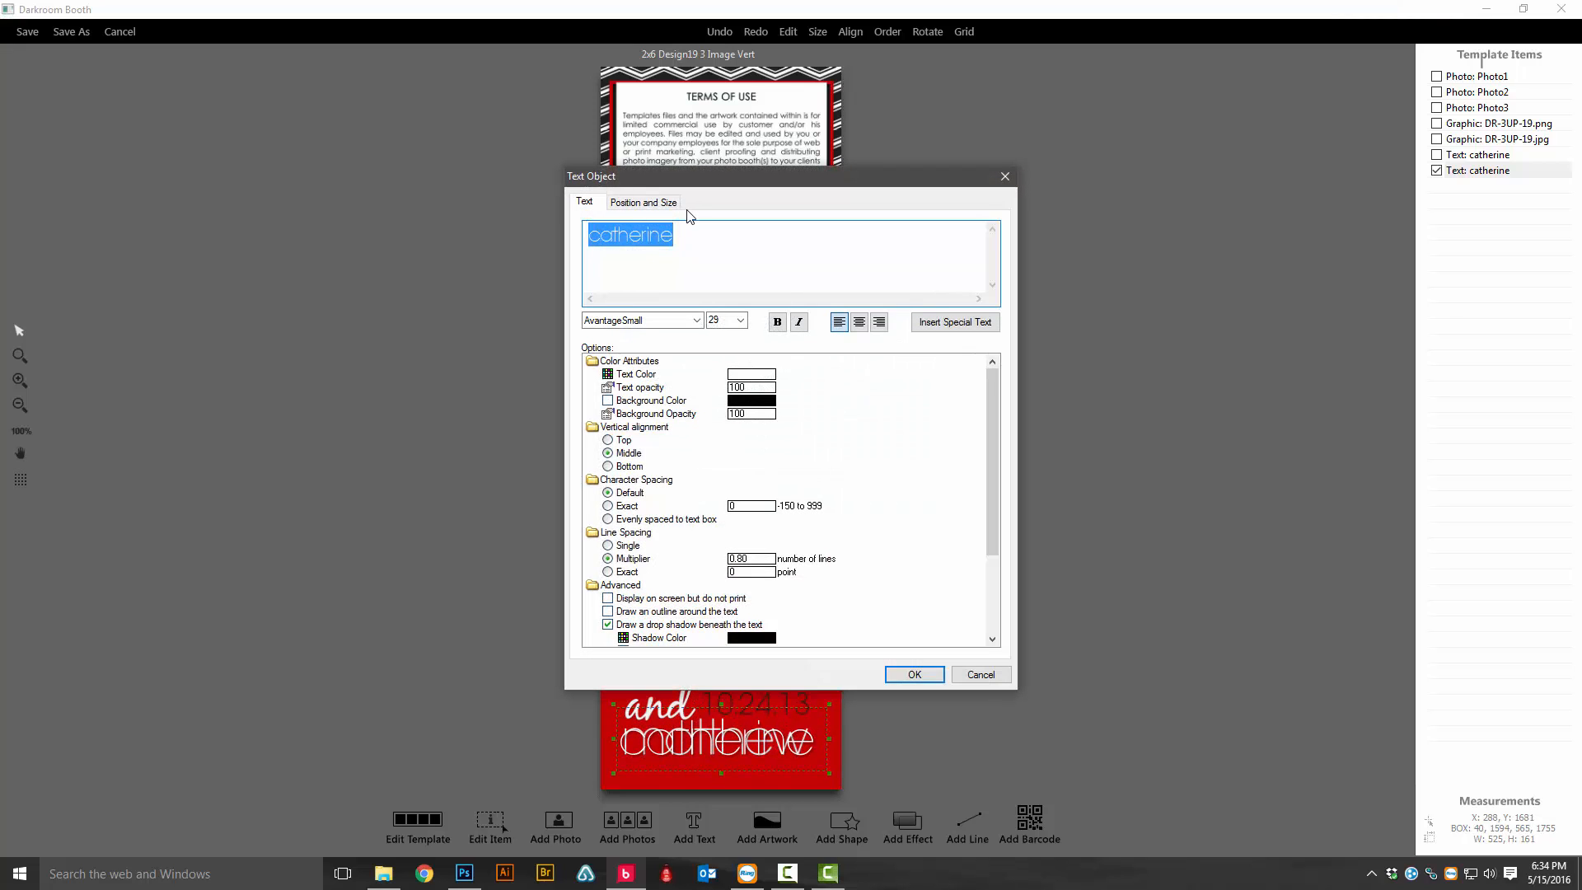
text(matthew)
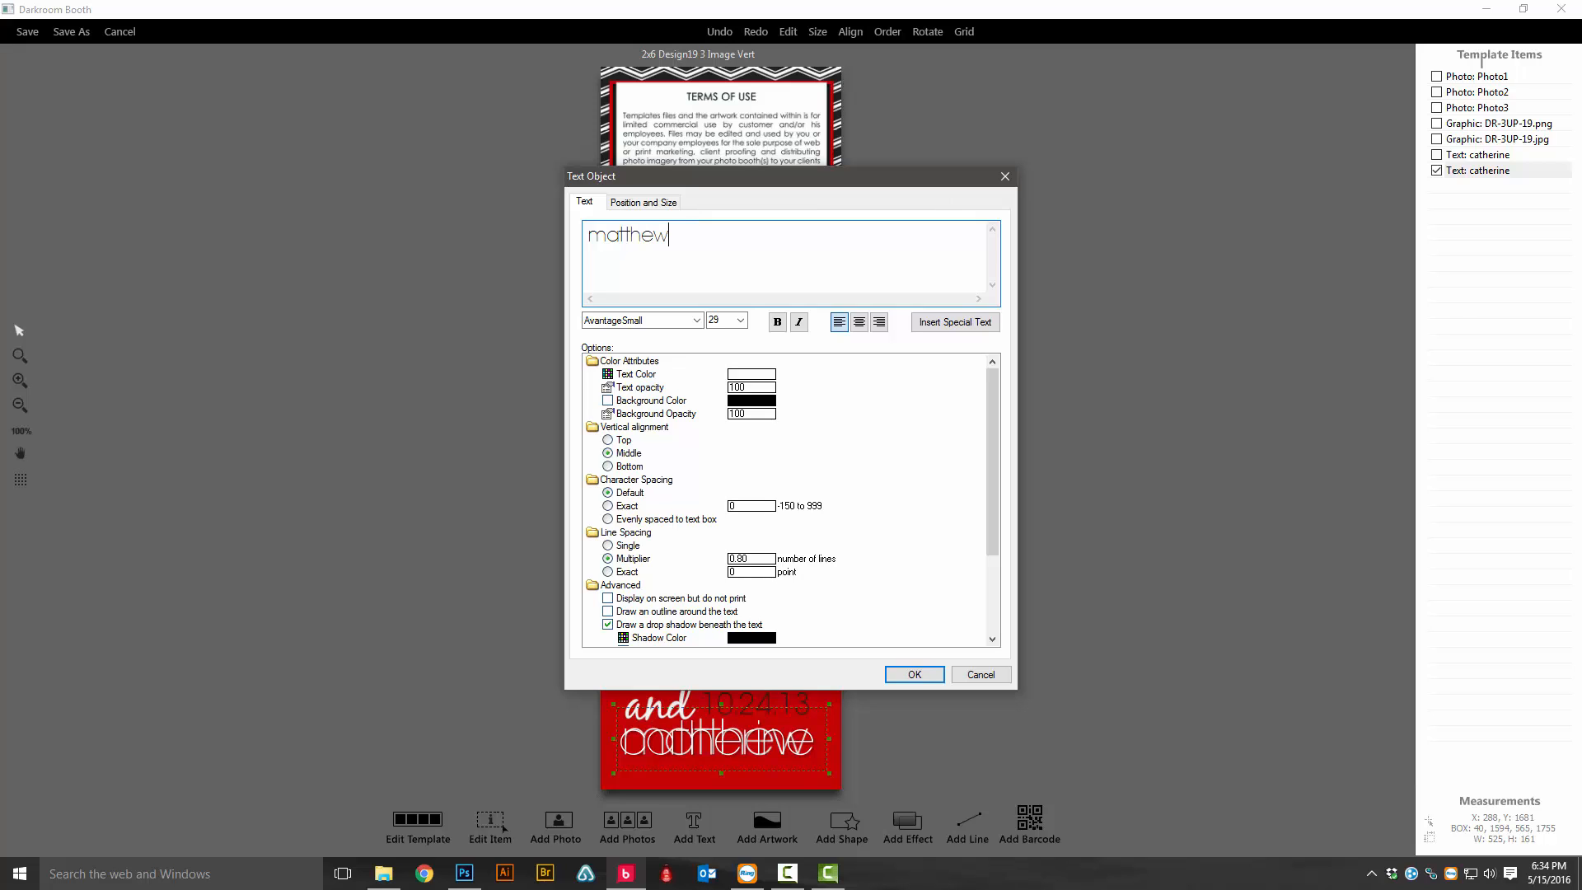
click(915, 674)
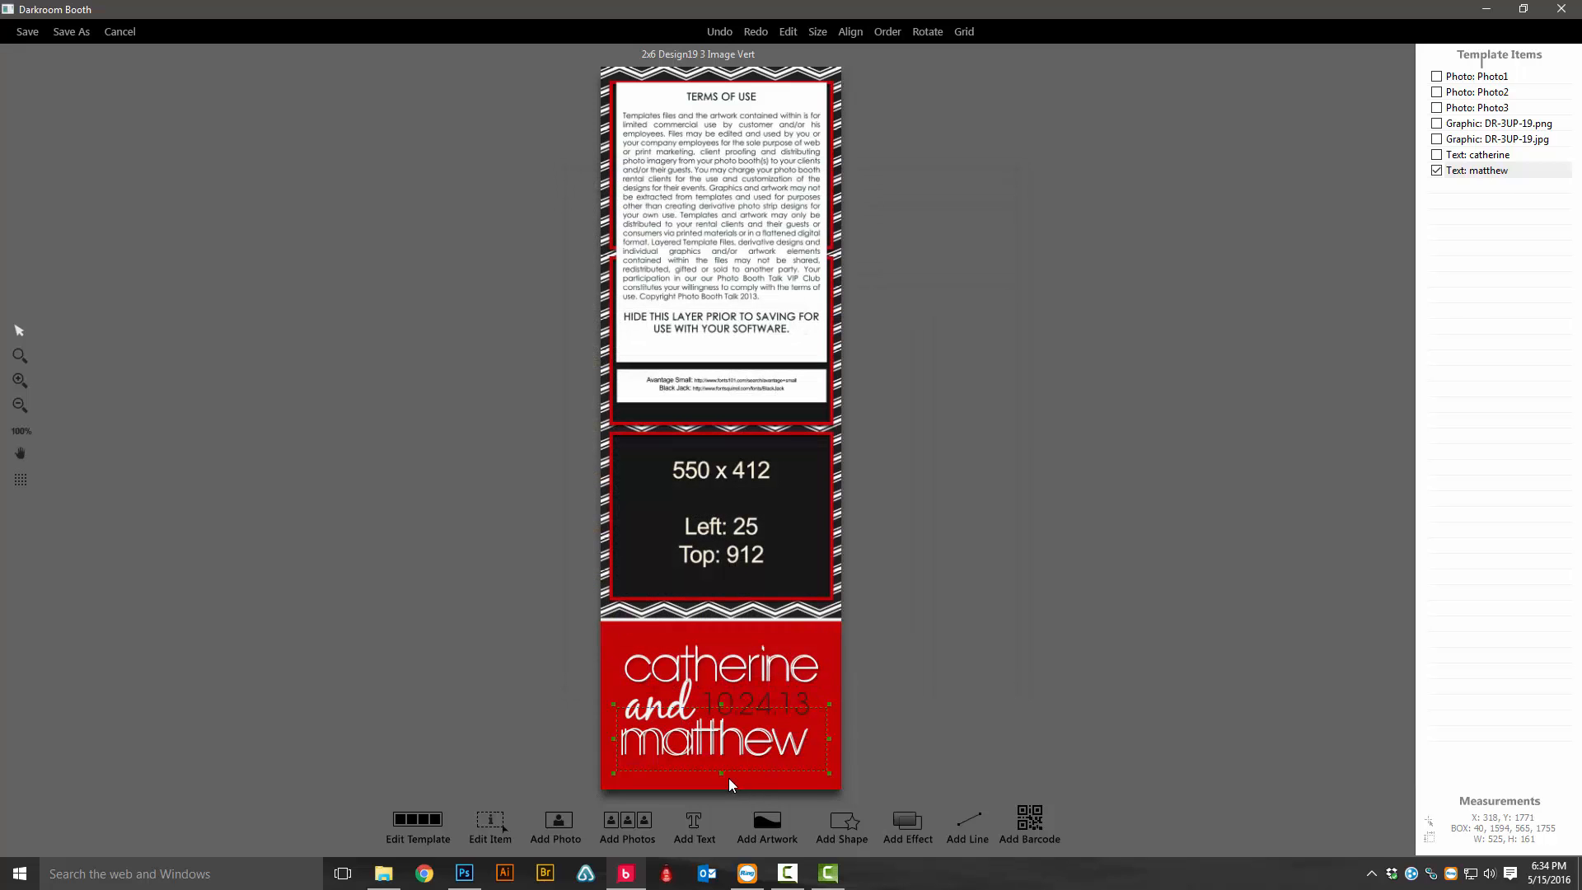
Step: Duplicate the lower first-name text, move the copy between the two names, and change its wording to 10.24.16
key(ctrl+v)
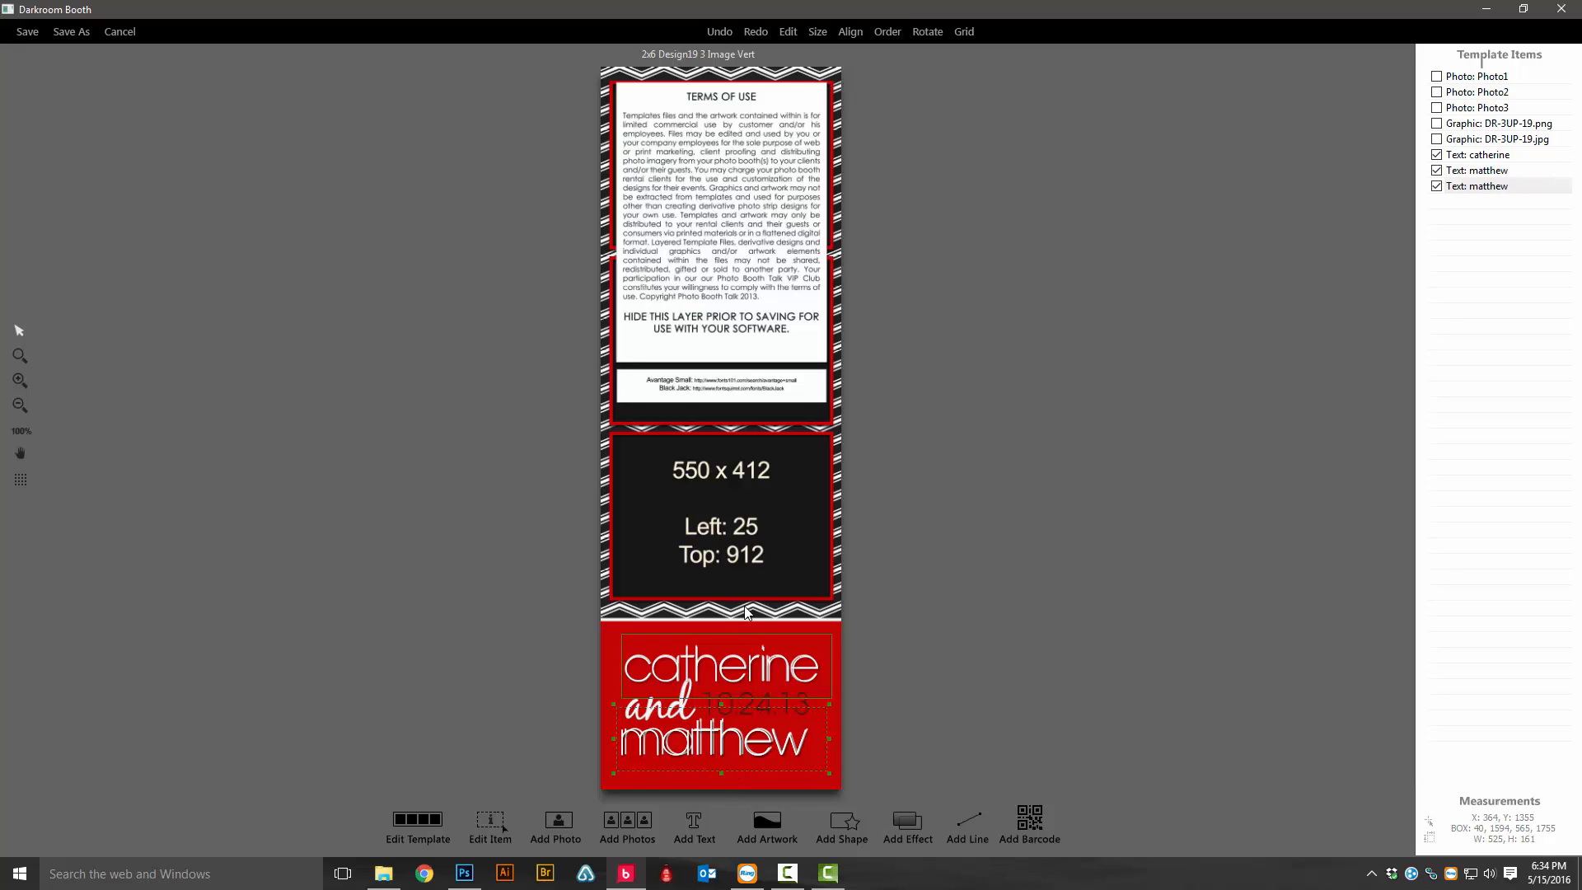
click(745, 608)
click(703, 742)
drag(736, 744, 744, 704)
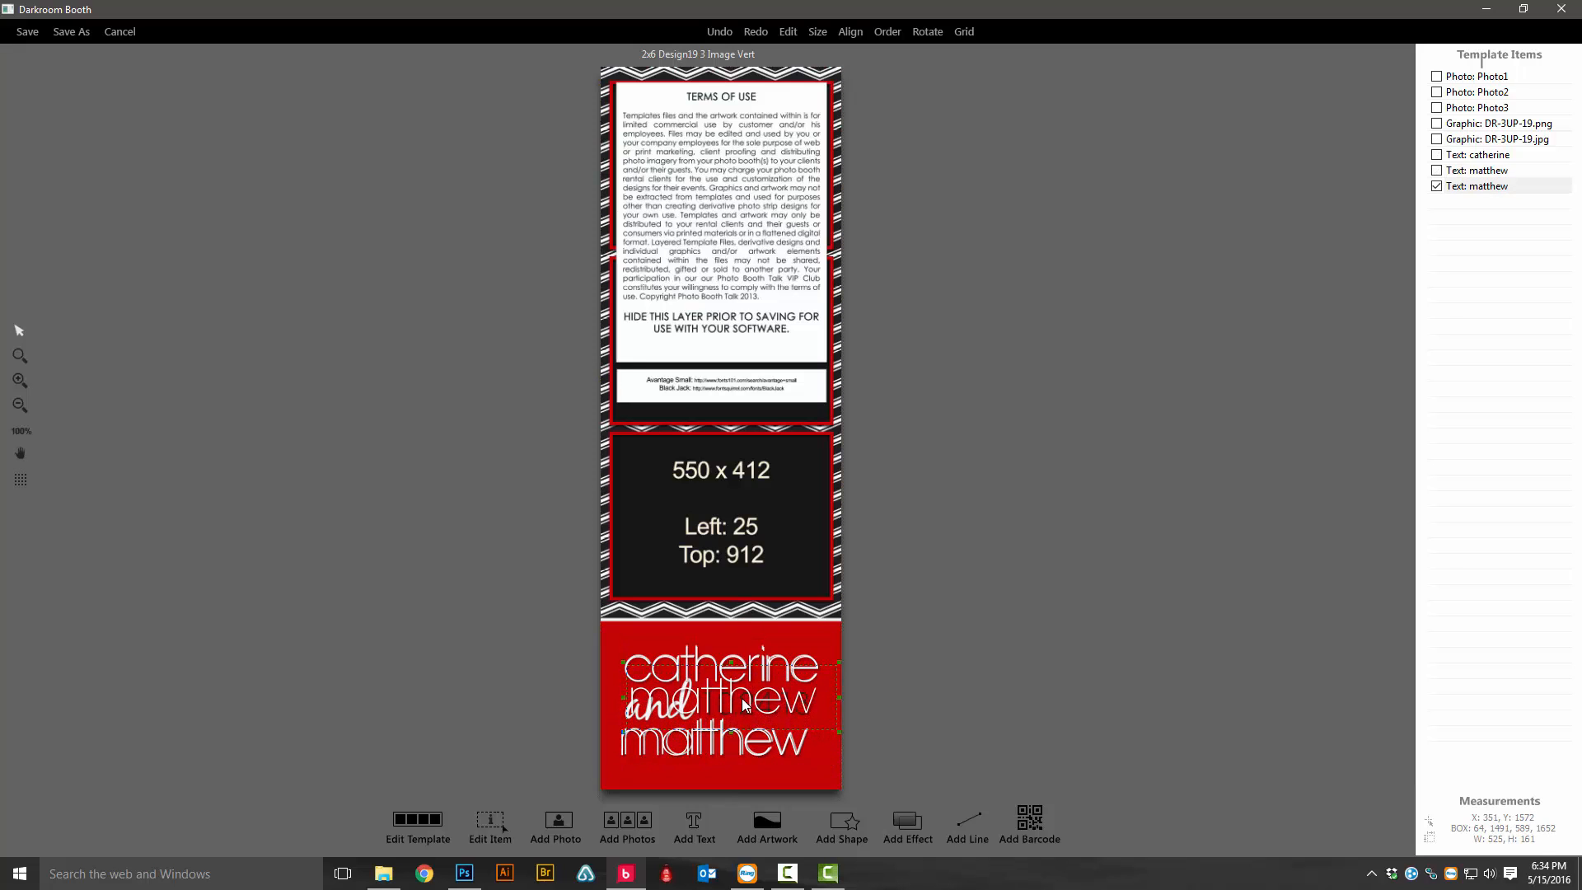
double_click(744, 705)
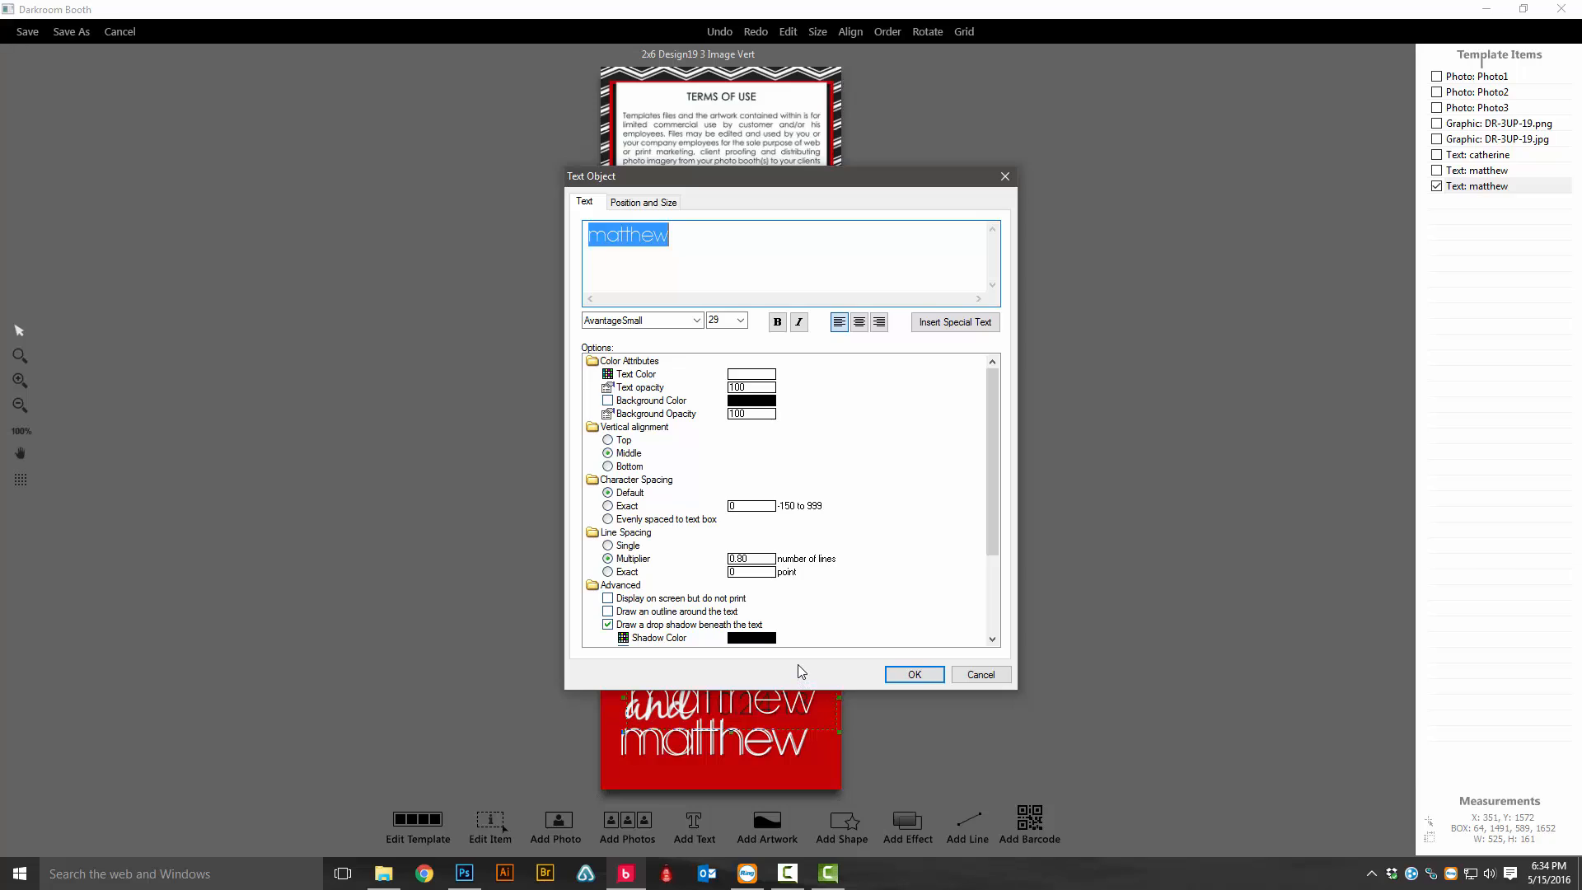
text(10)
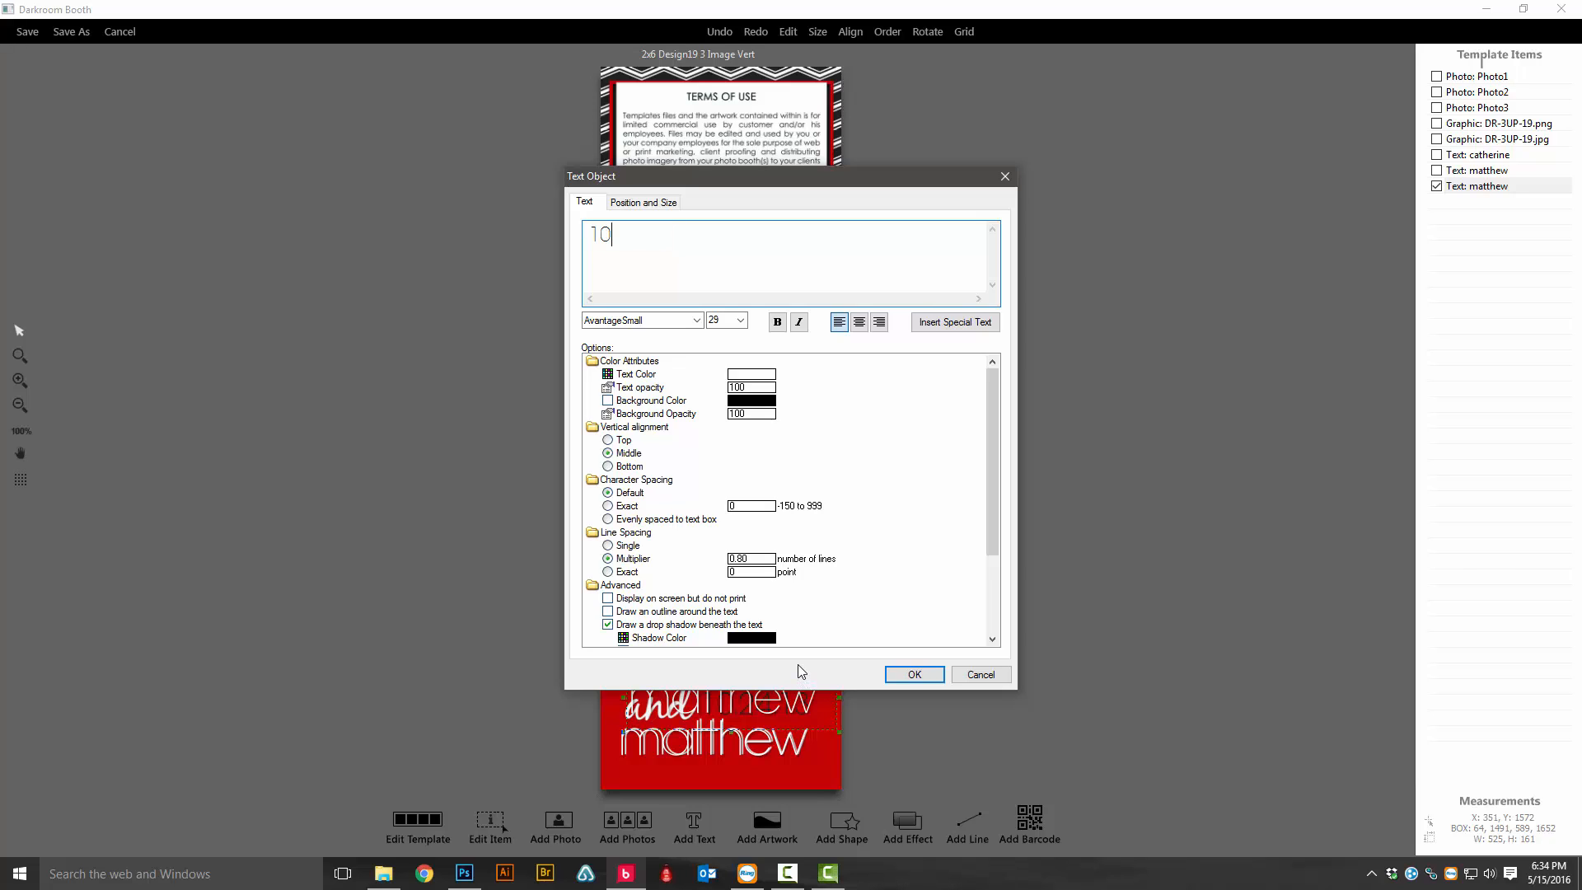
text(.24.16)
Step: Color the date text near-black (RGB 23, 23, 23), then shrink and position it over the guide's date, about 331 by 103
click(754, 376)
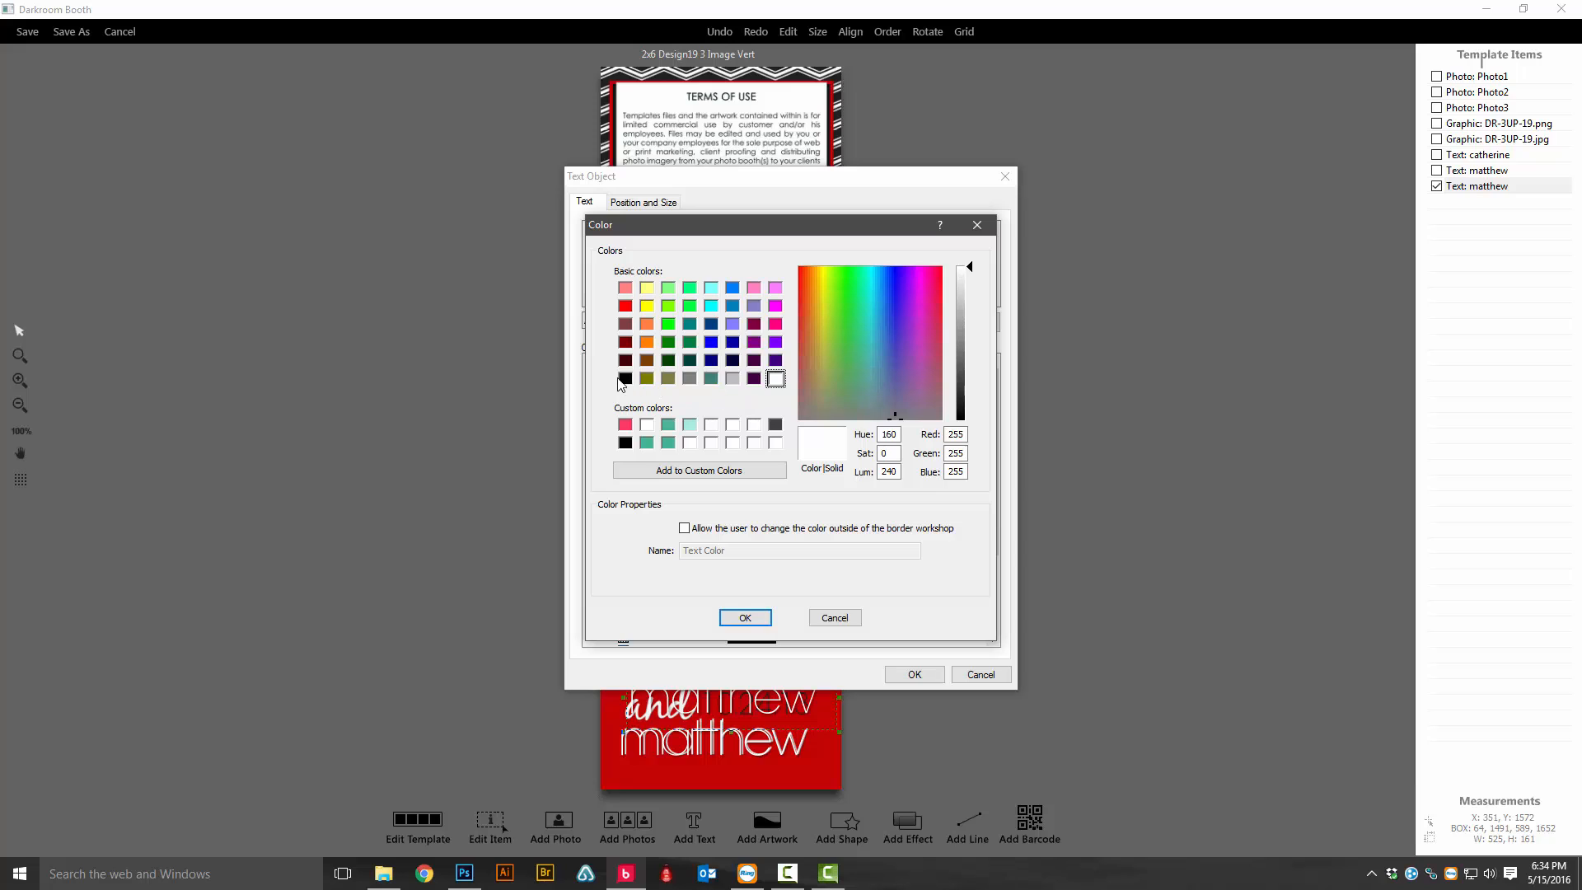
click(625, 379)
click(969, 404)
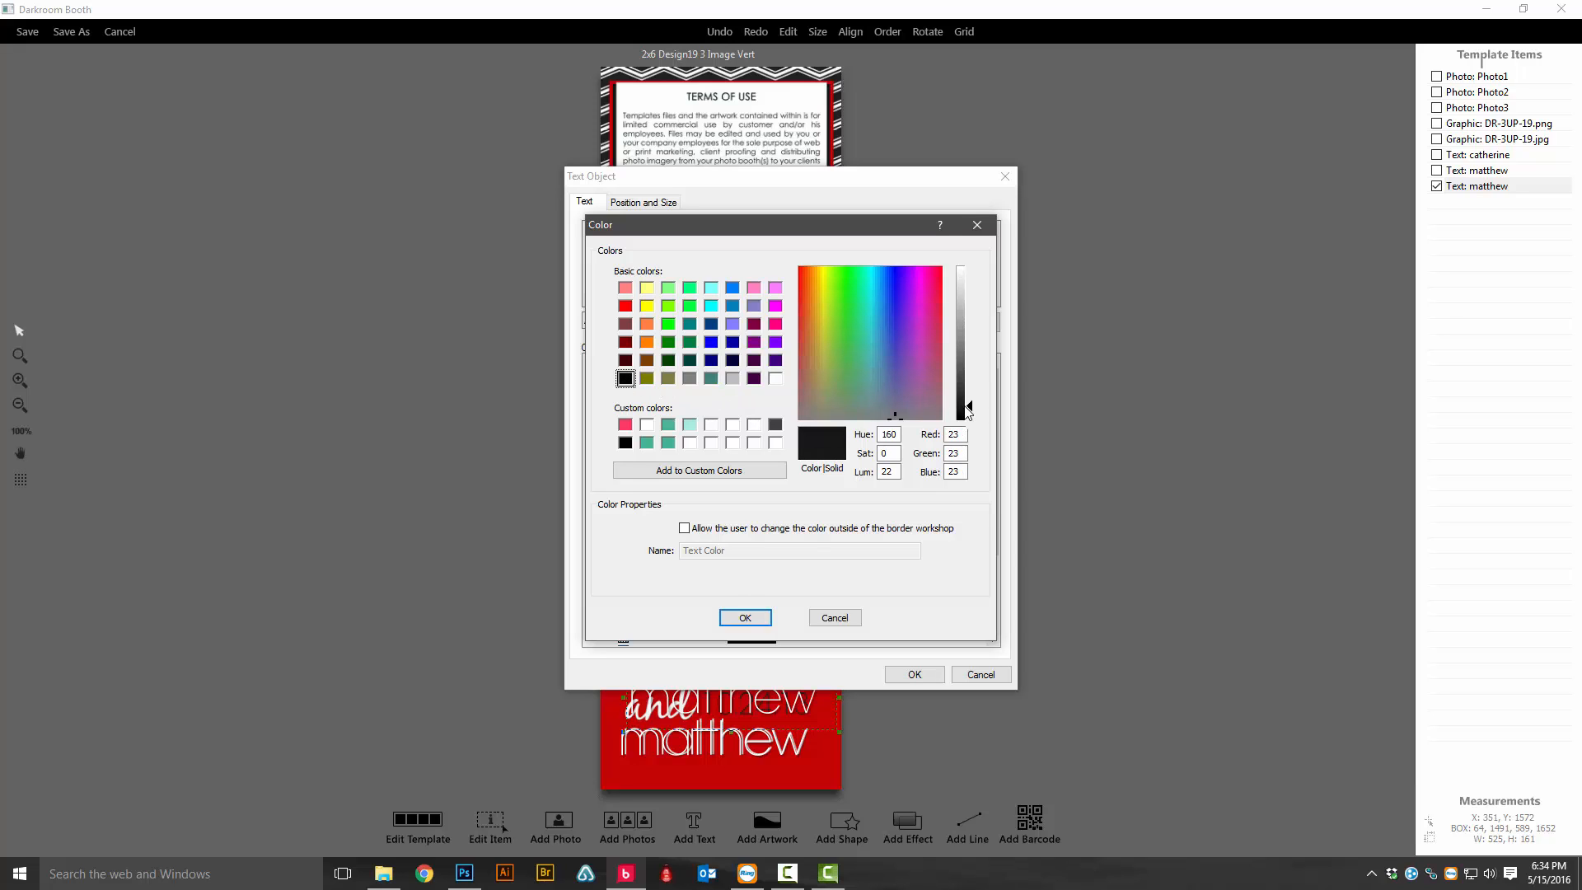
click(745, 618)
click(890, 677)
drag(723, 725, 760, 690)
scroll(763, 691, down, 3)
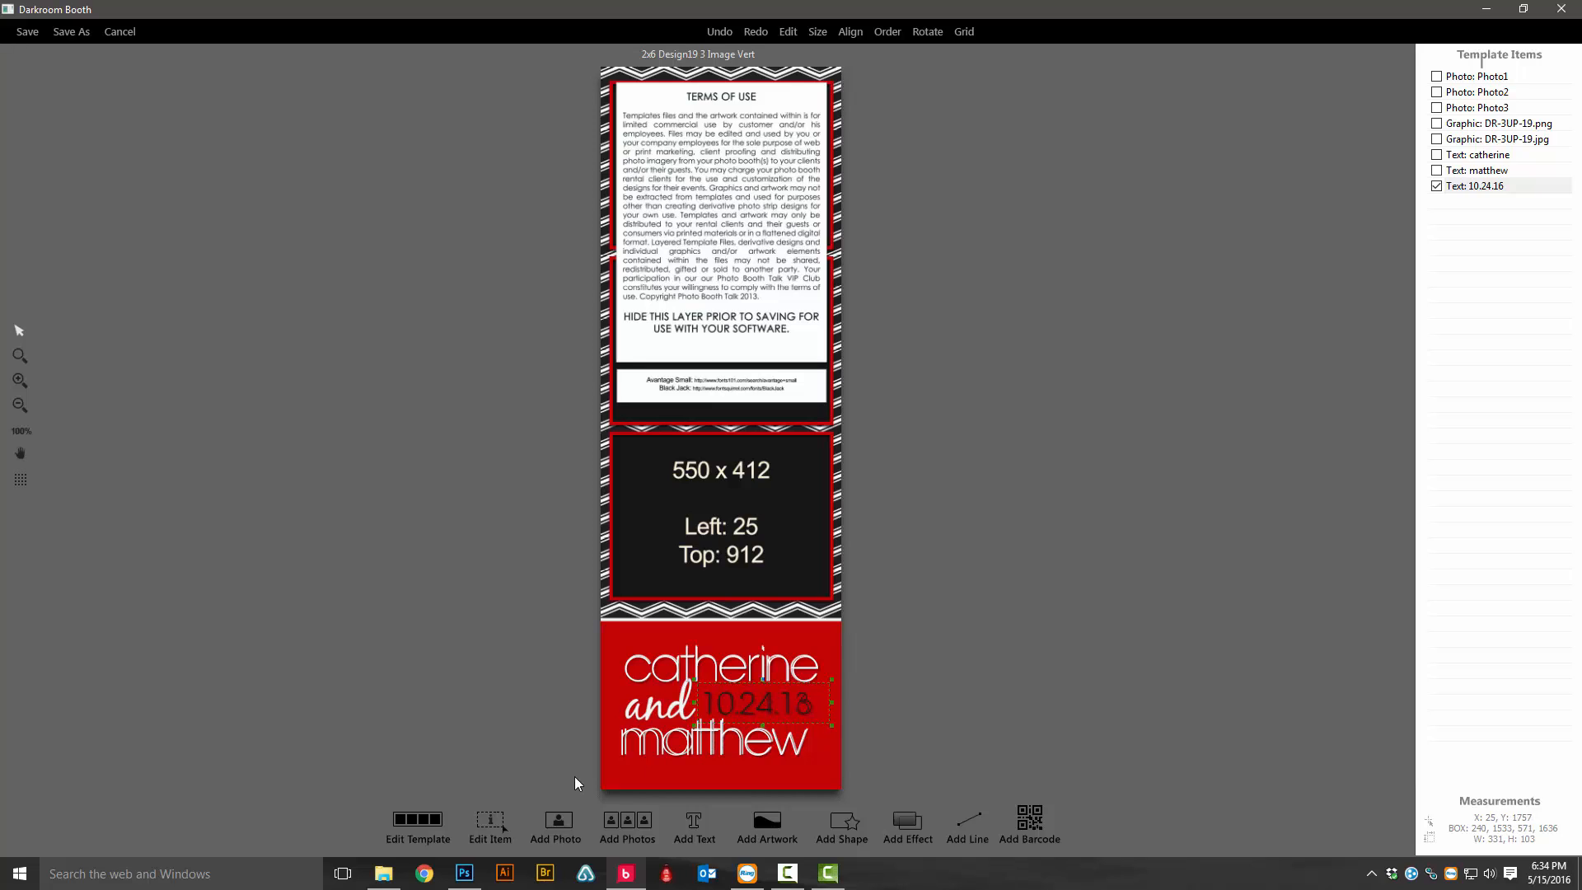
Step: Duplicate the lower first-name text, place the copy over the guide's "and", and reduce it to size 26
click(704, 750)
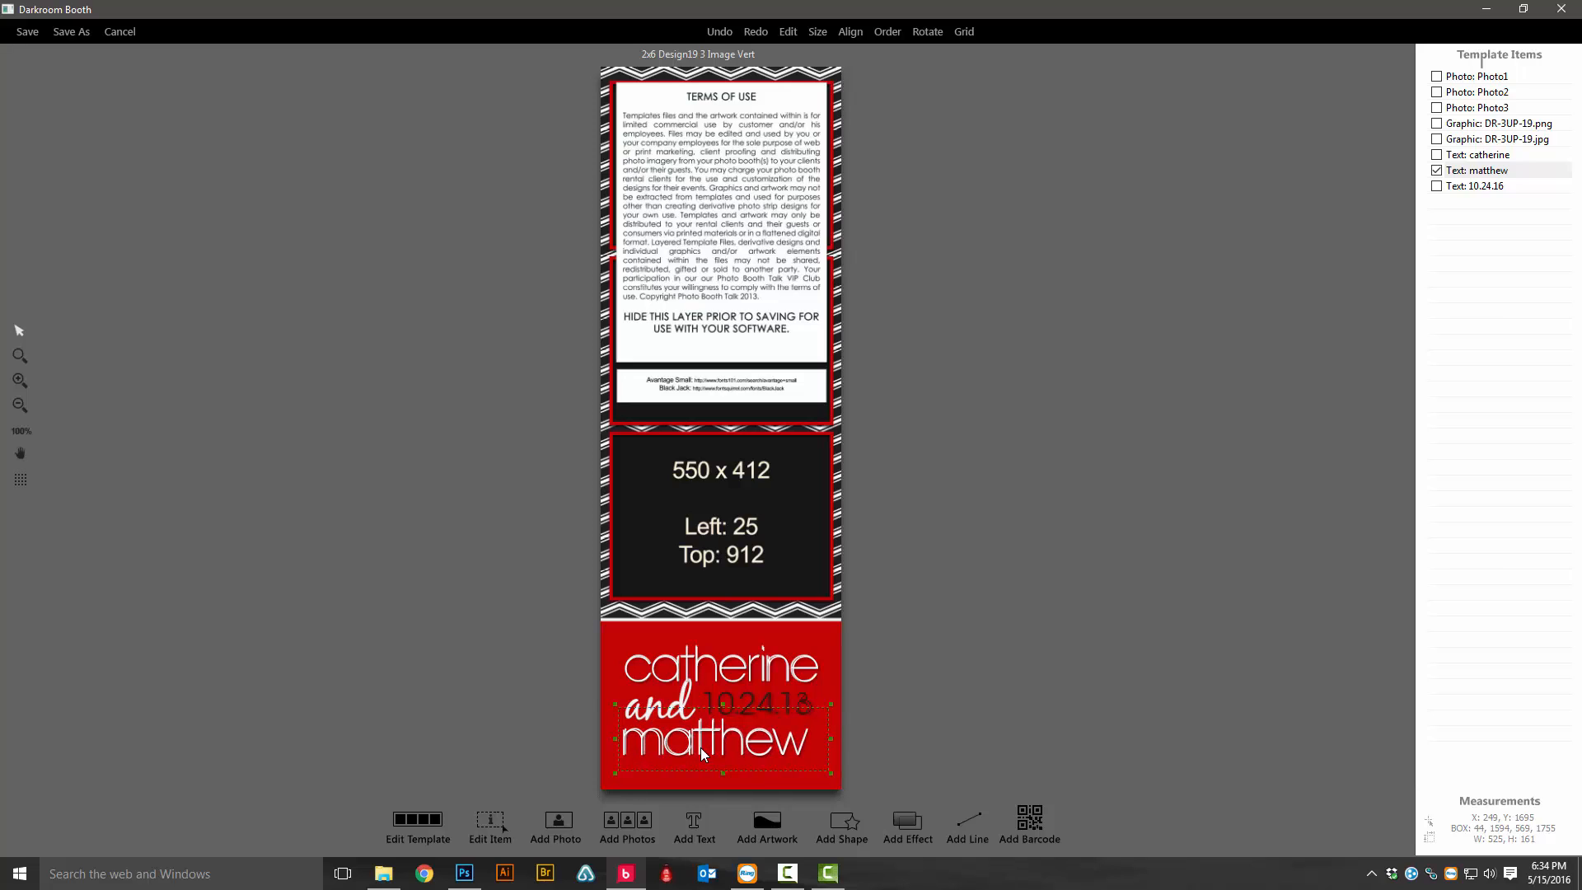
key(ctrl+v)
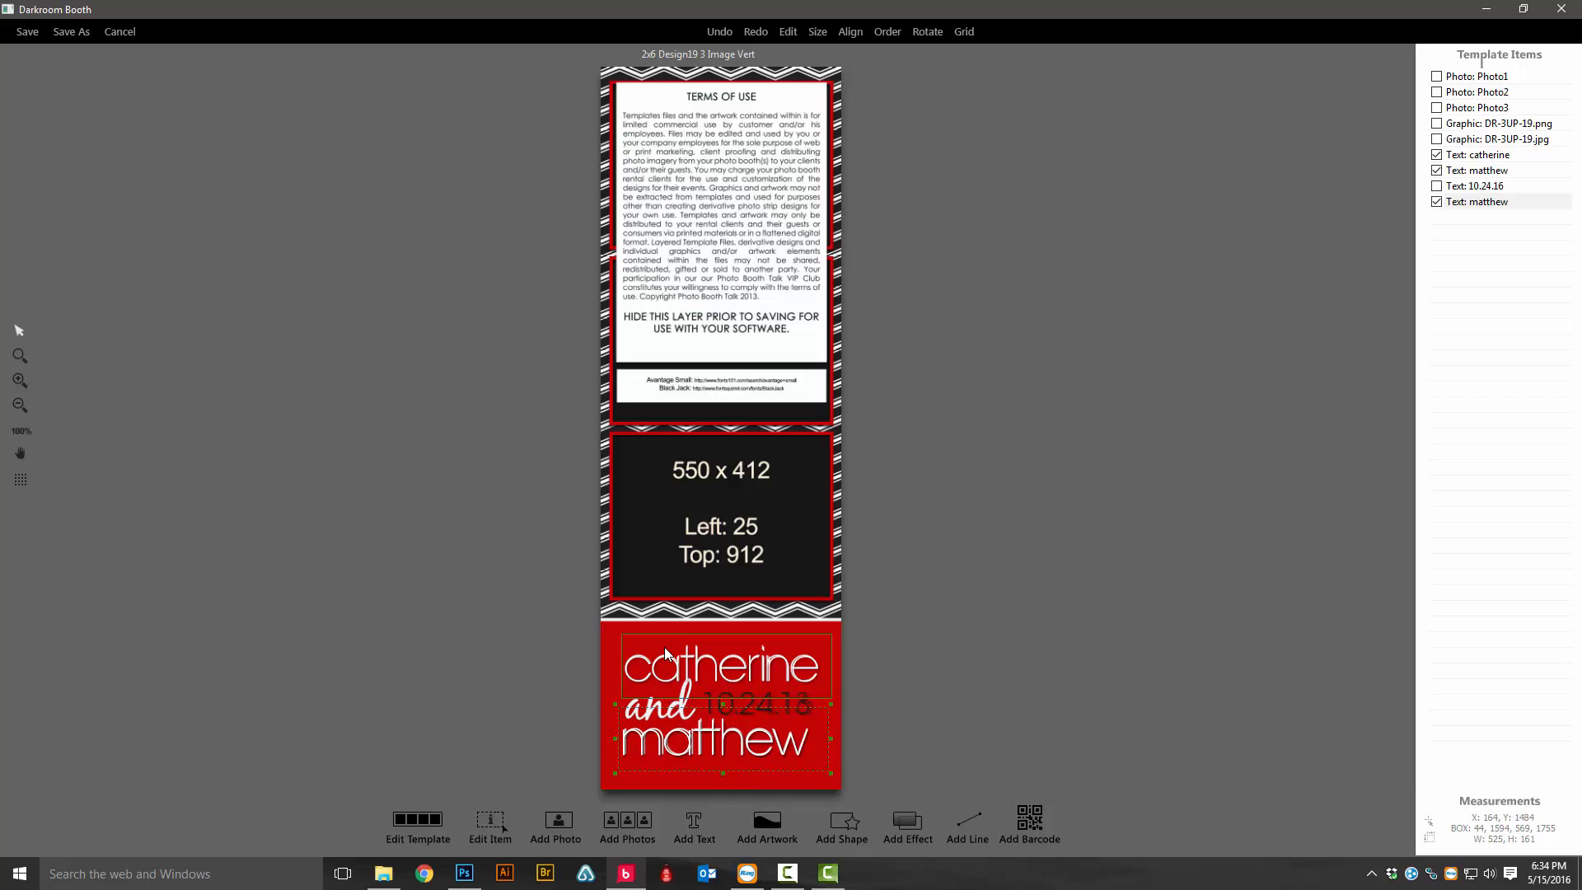
click(659, 619)
drag(660, 736, 666, 706)
scroll(665, 704, down, 2)
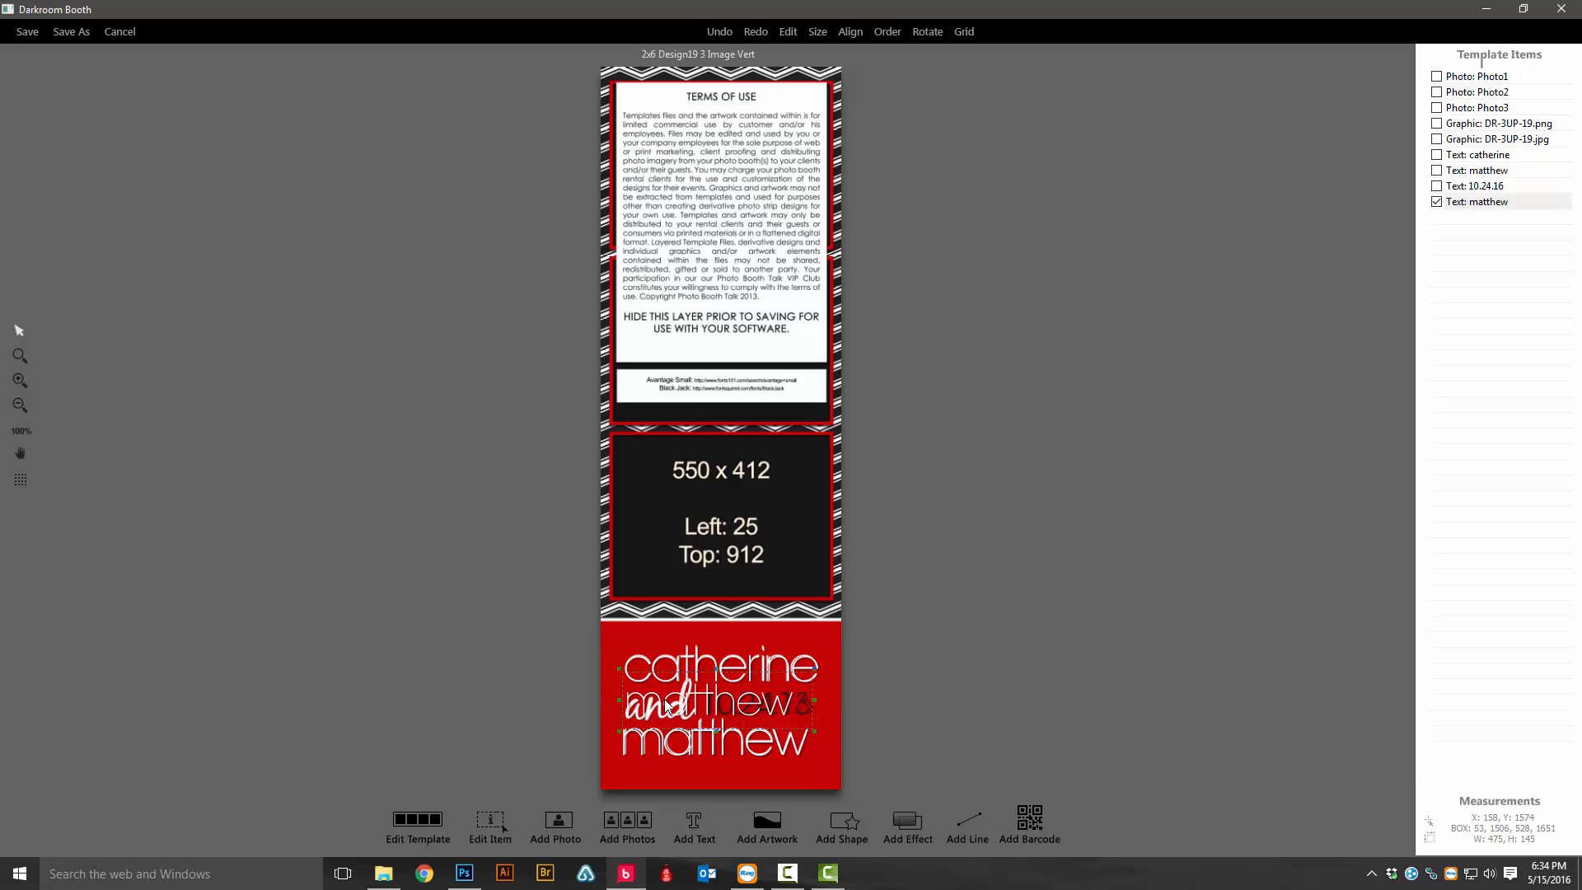
Step: Change the new copy's wording to "and" in the BlackJack font, then align and slightly enlarge it over the guide's script word
double_click(666, 706)
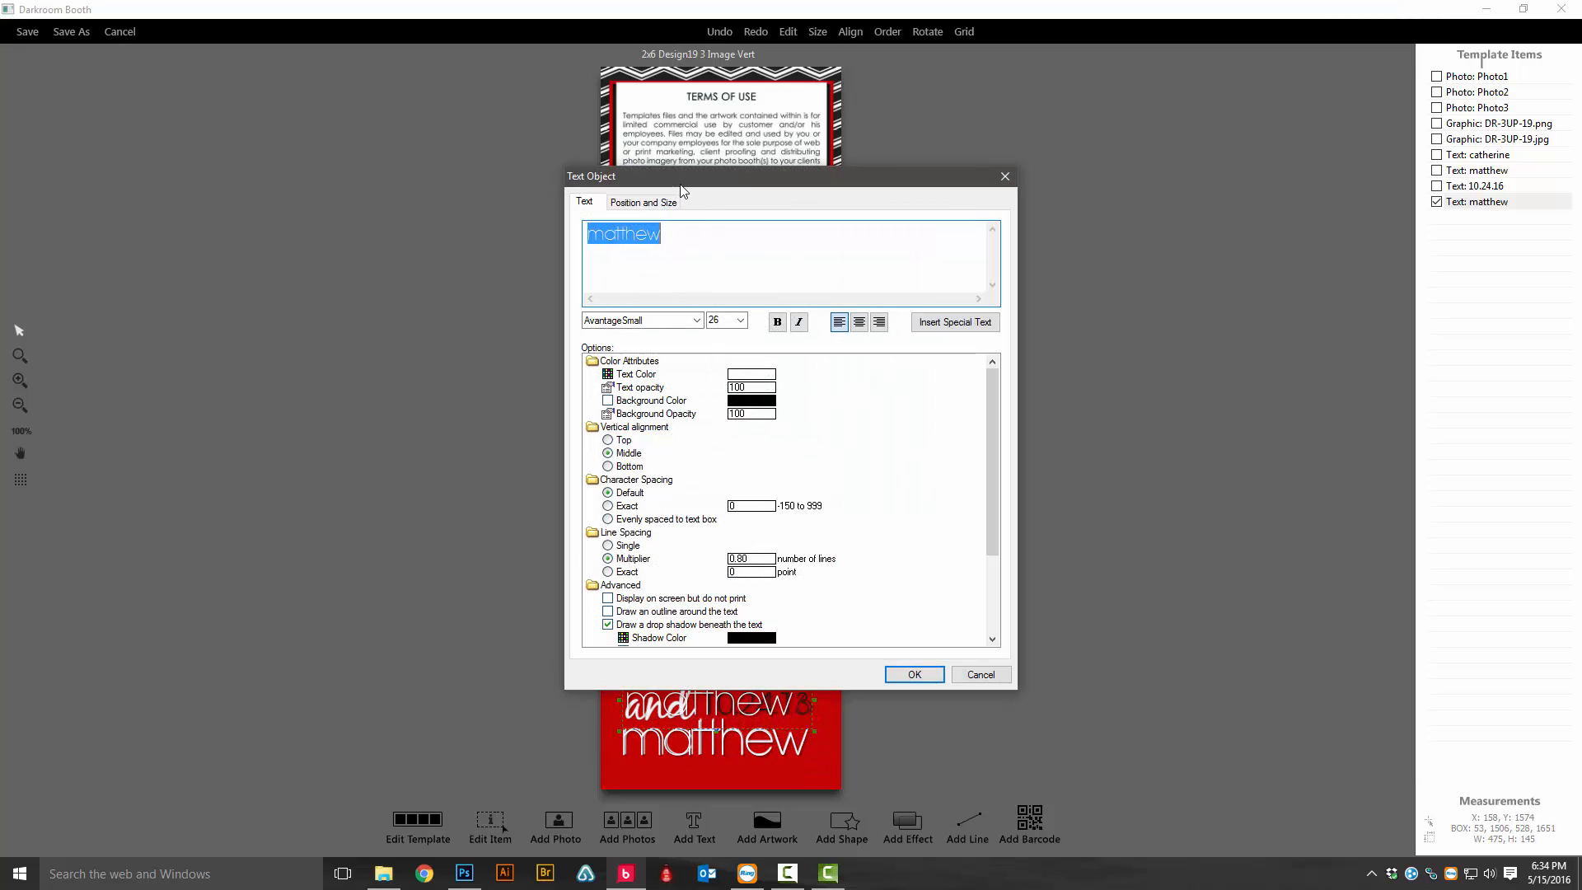
drag(679, 173, 1006, 224)
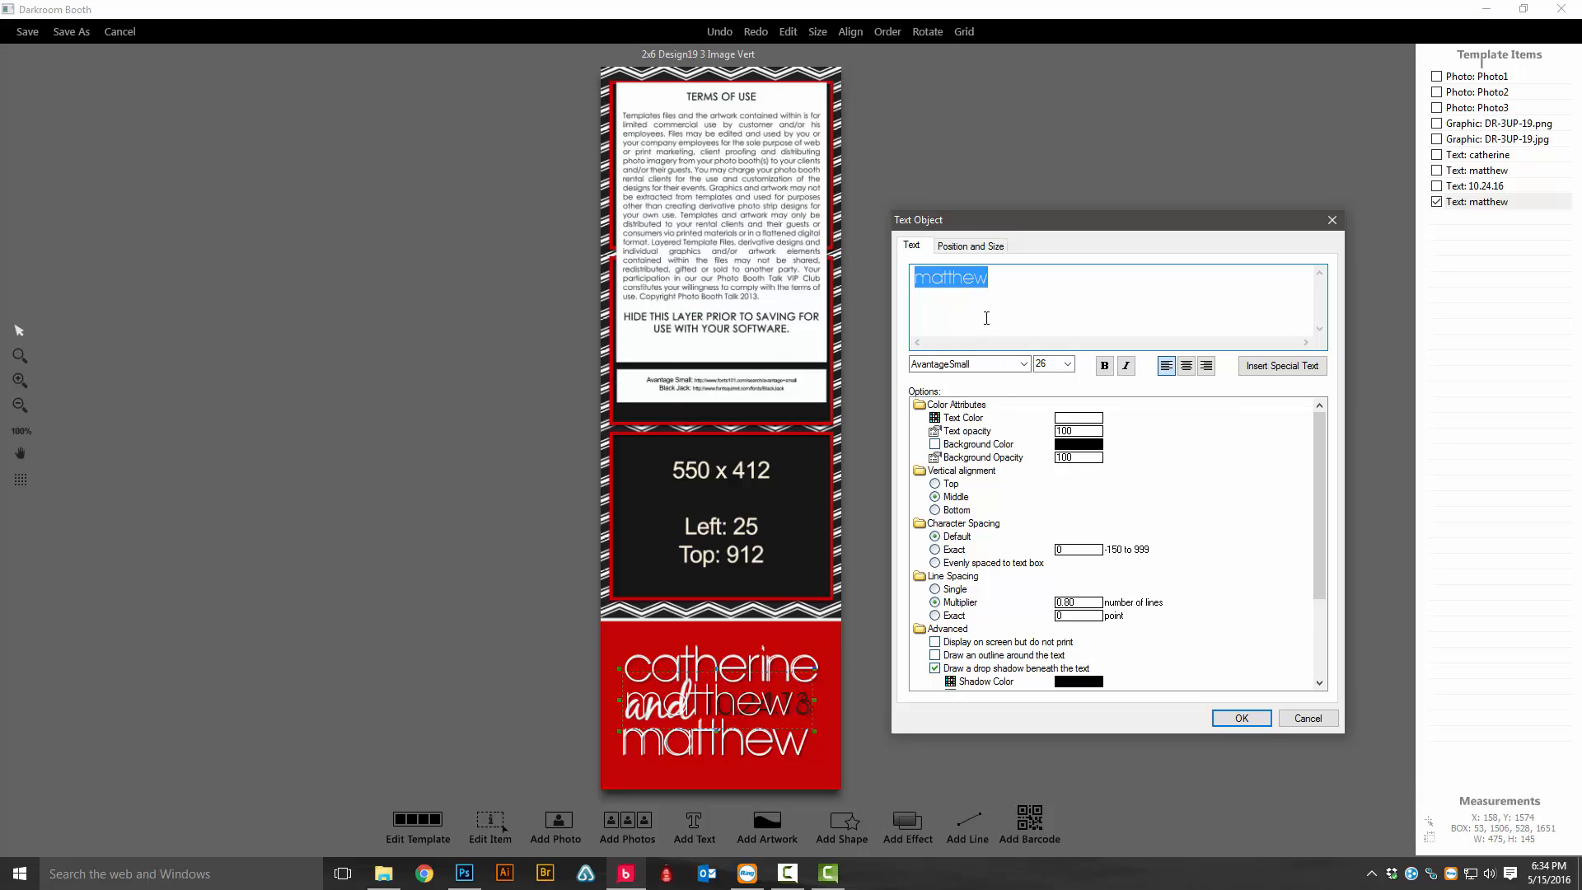
click(1023, 364)
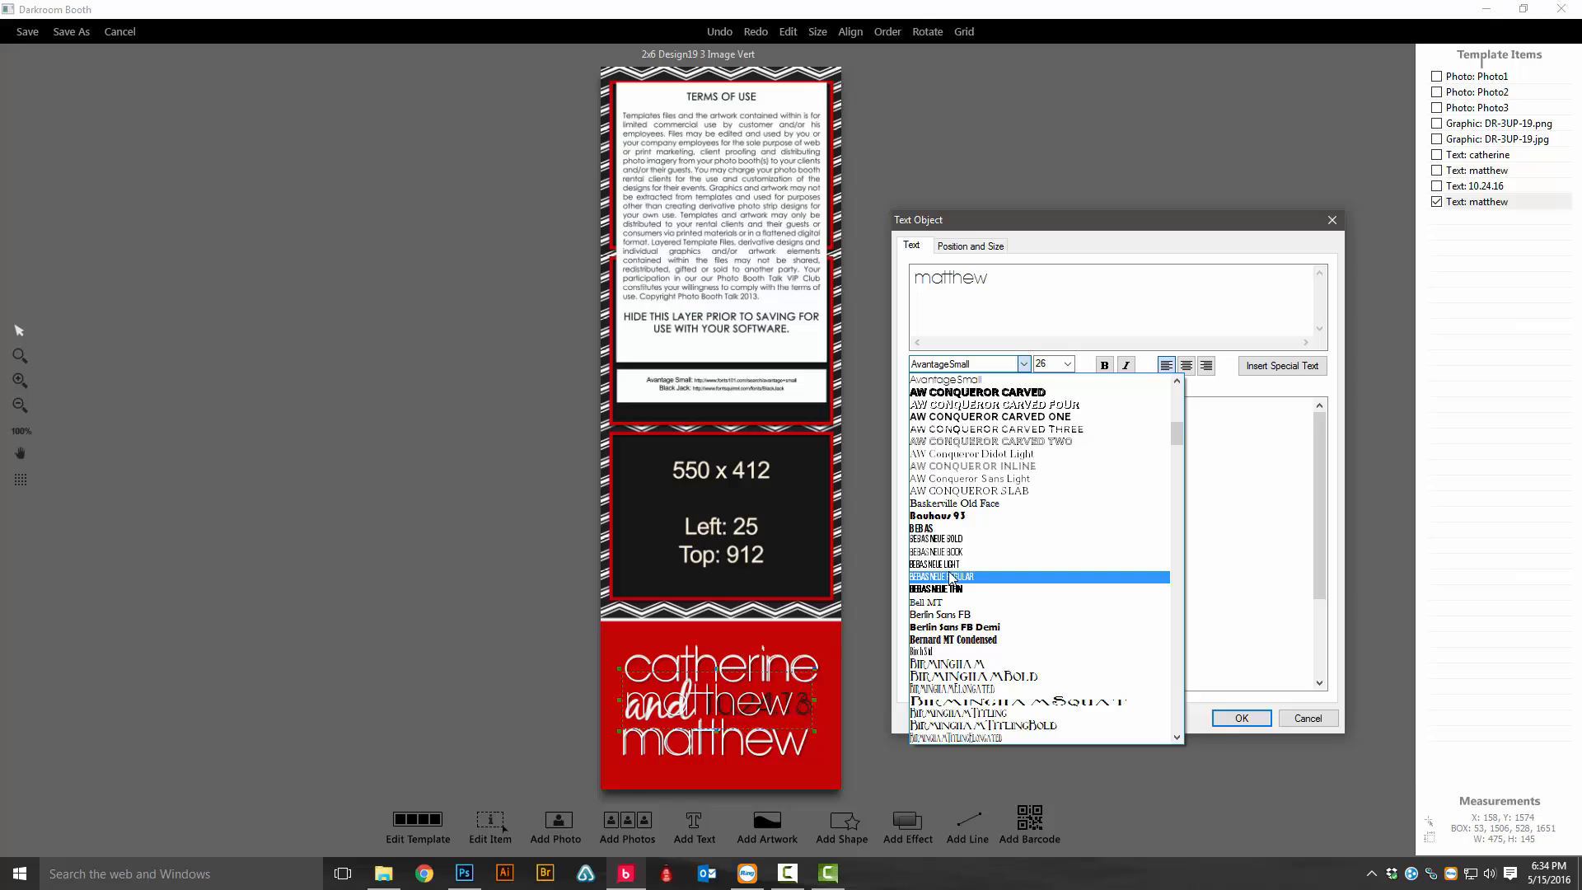
scroll(949, 590, down, 2)
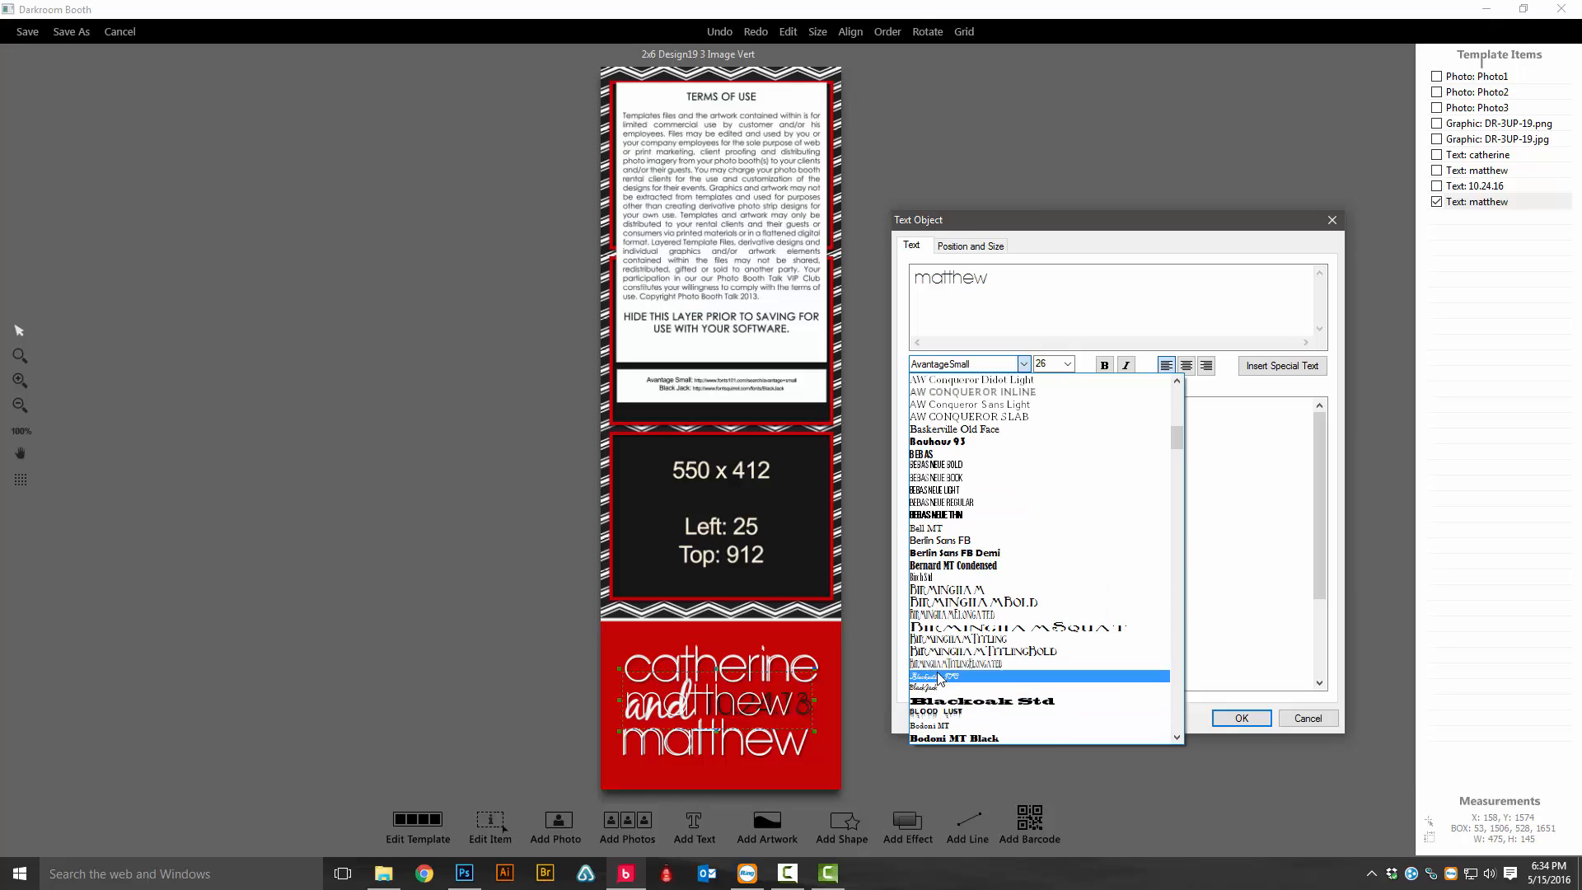
click(942, 687)
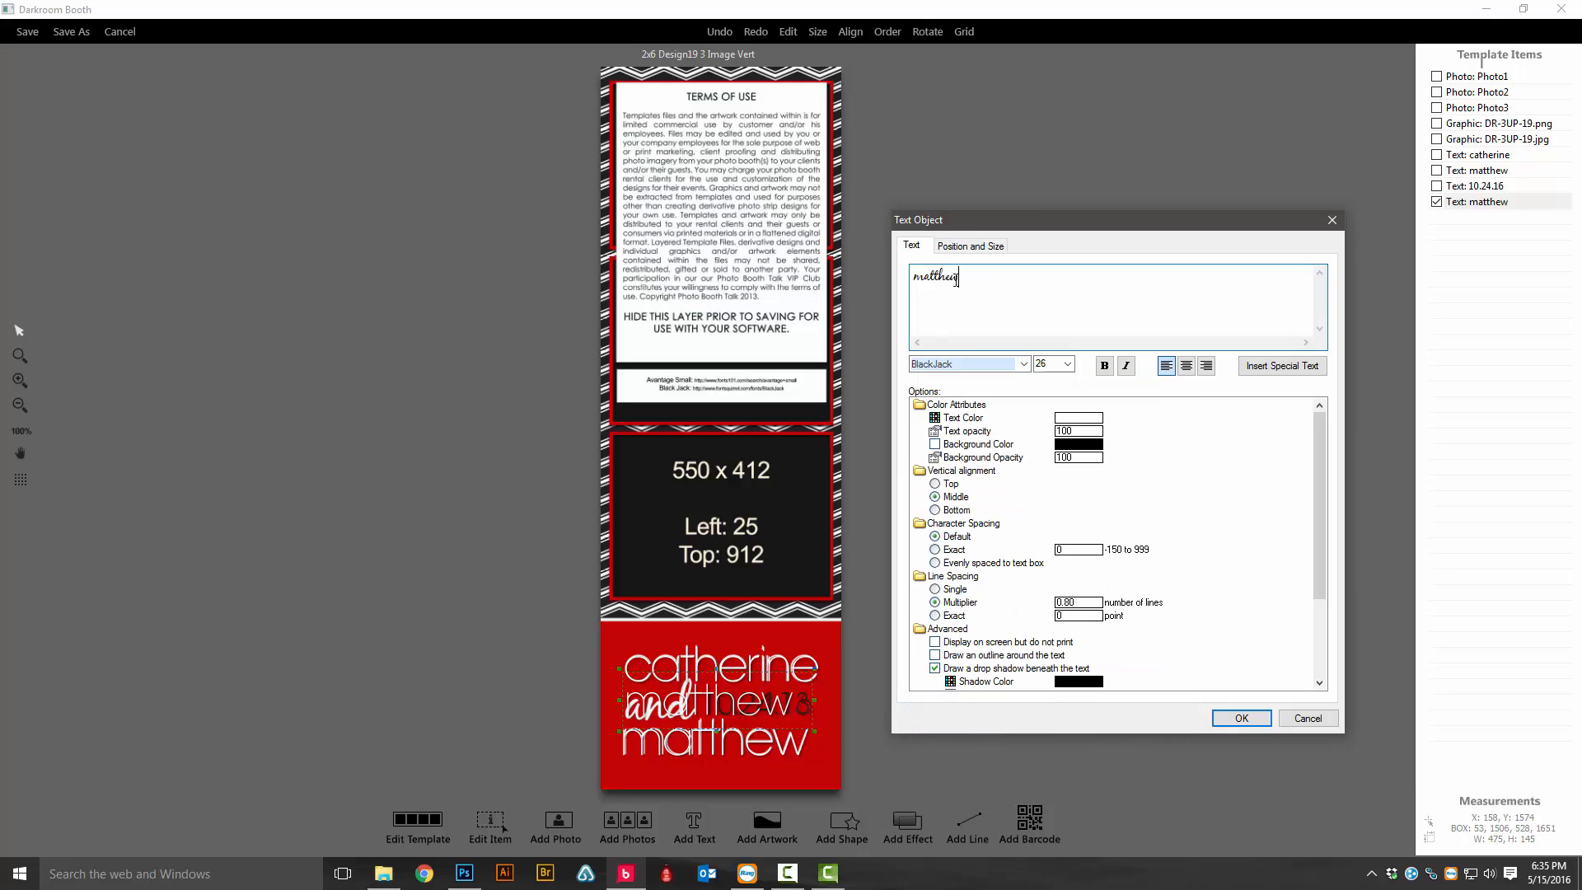
text(and)
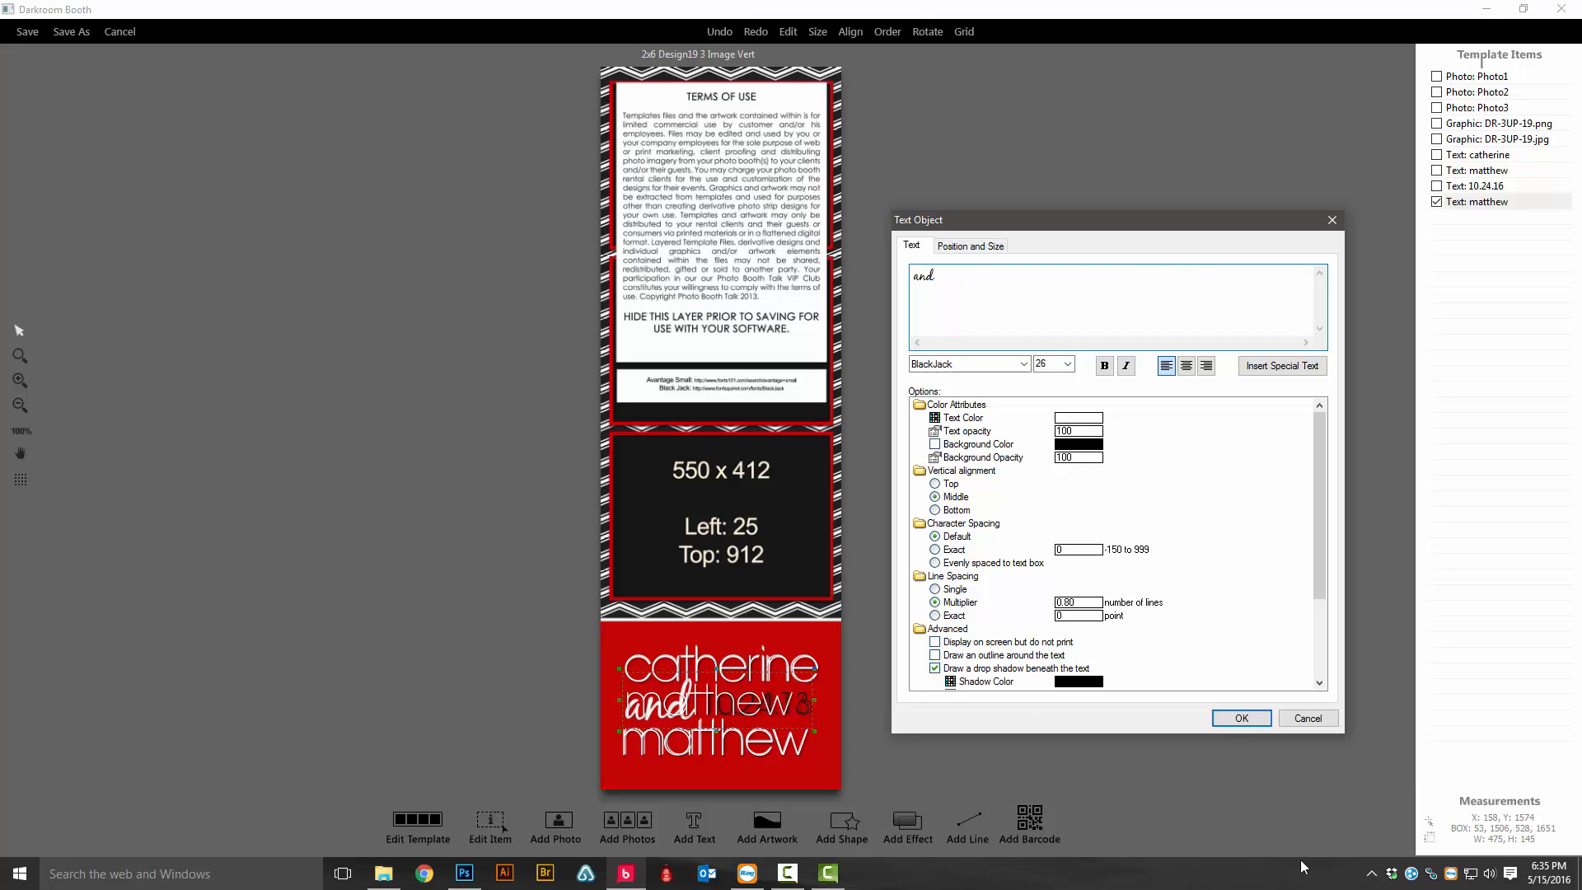
click(1242, 718)
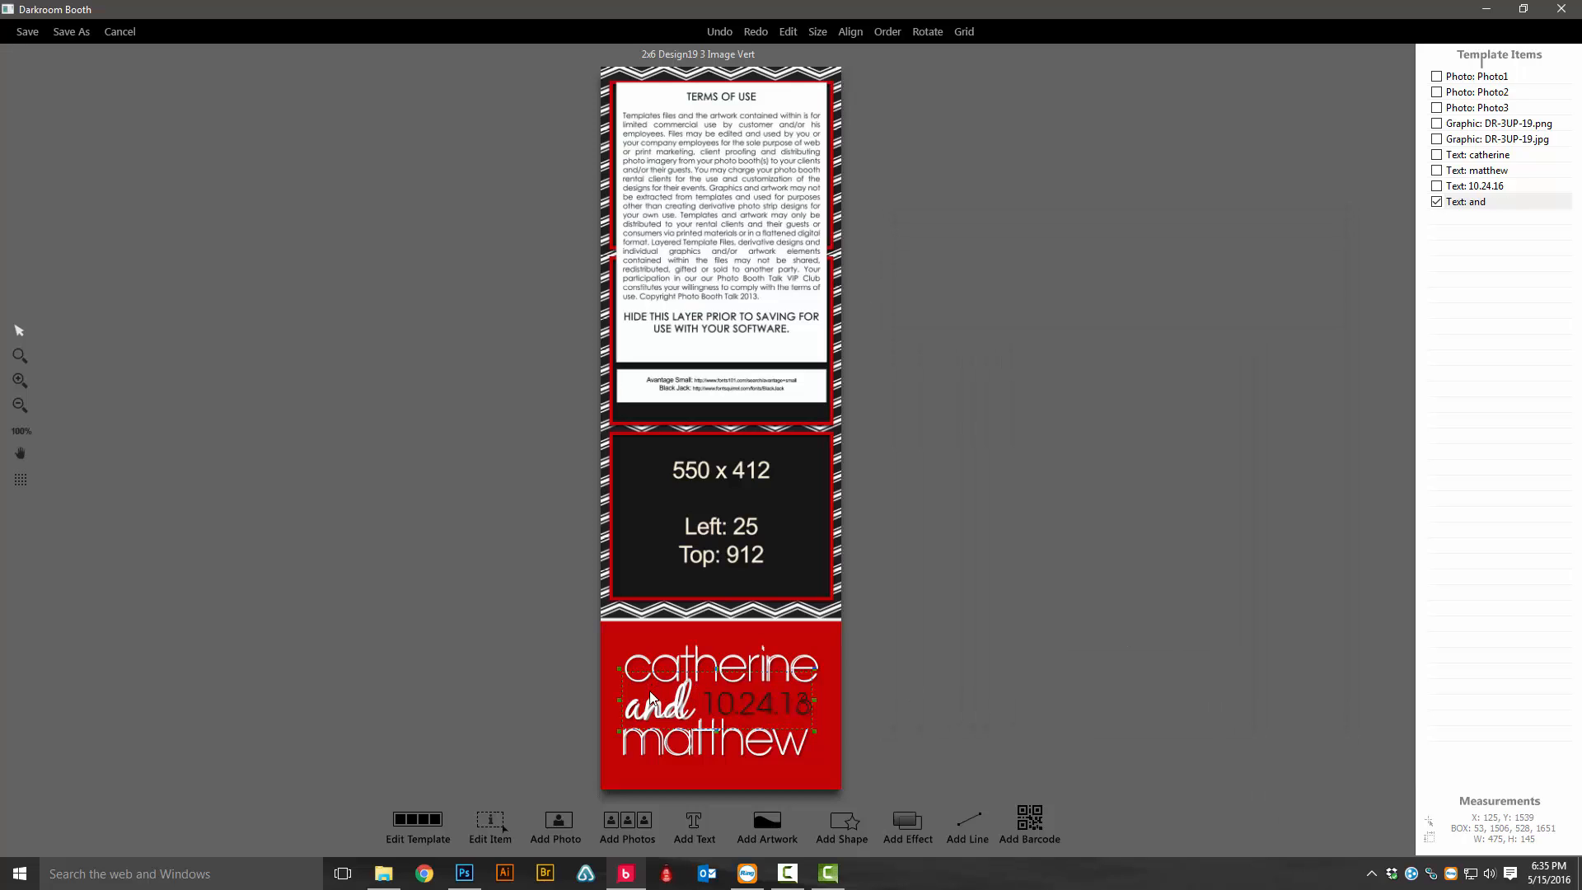
drag(643, 710, 647, 709)
scroll(648, 710, up, 1)
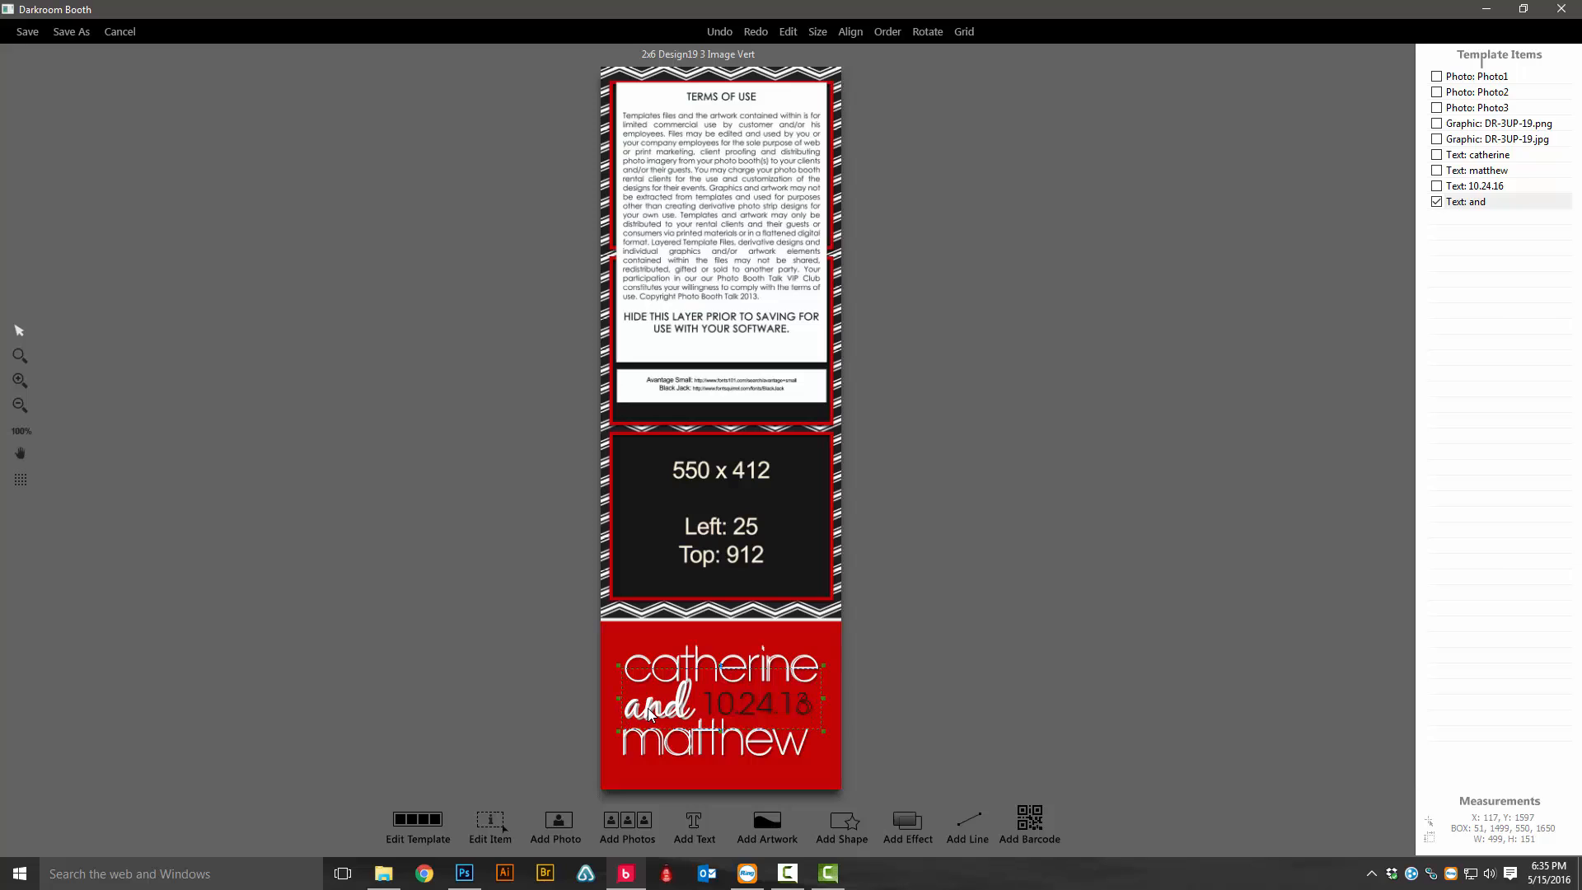
Step: Narrow the "and" text box to about 219 wide and delete the guide graphic DR-3UP-19.jpg from the template
drag(823, 698, 710, 698)
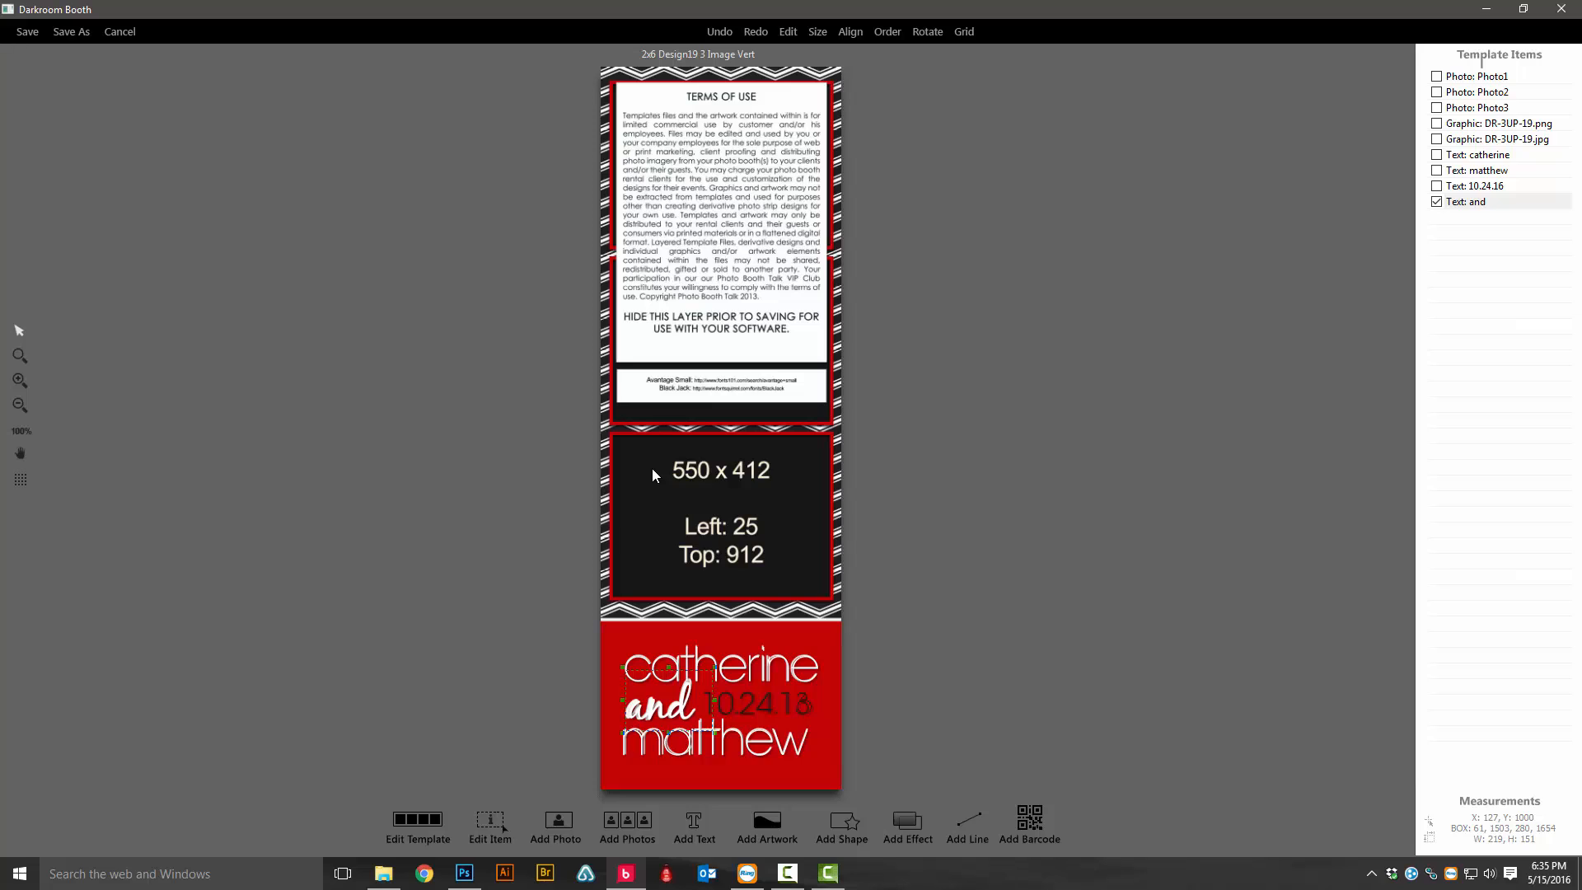
click(677, 337)
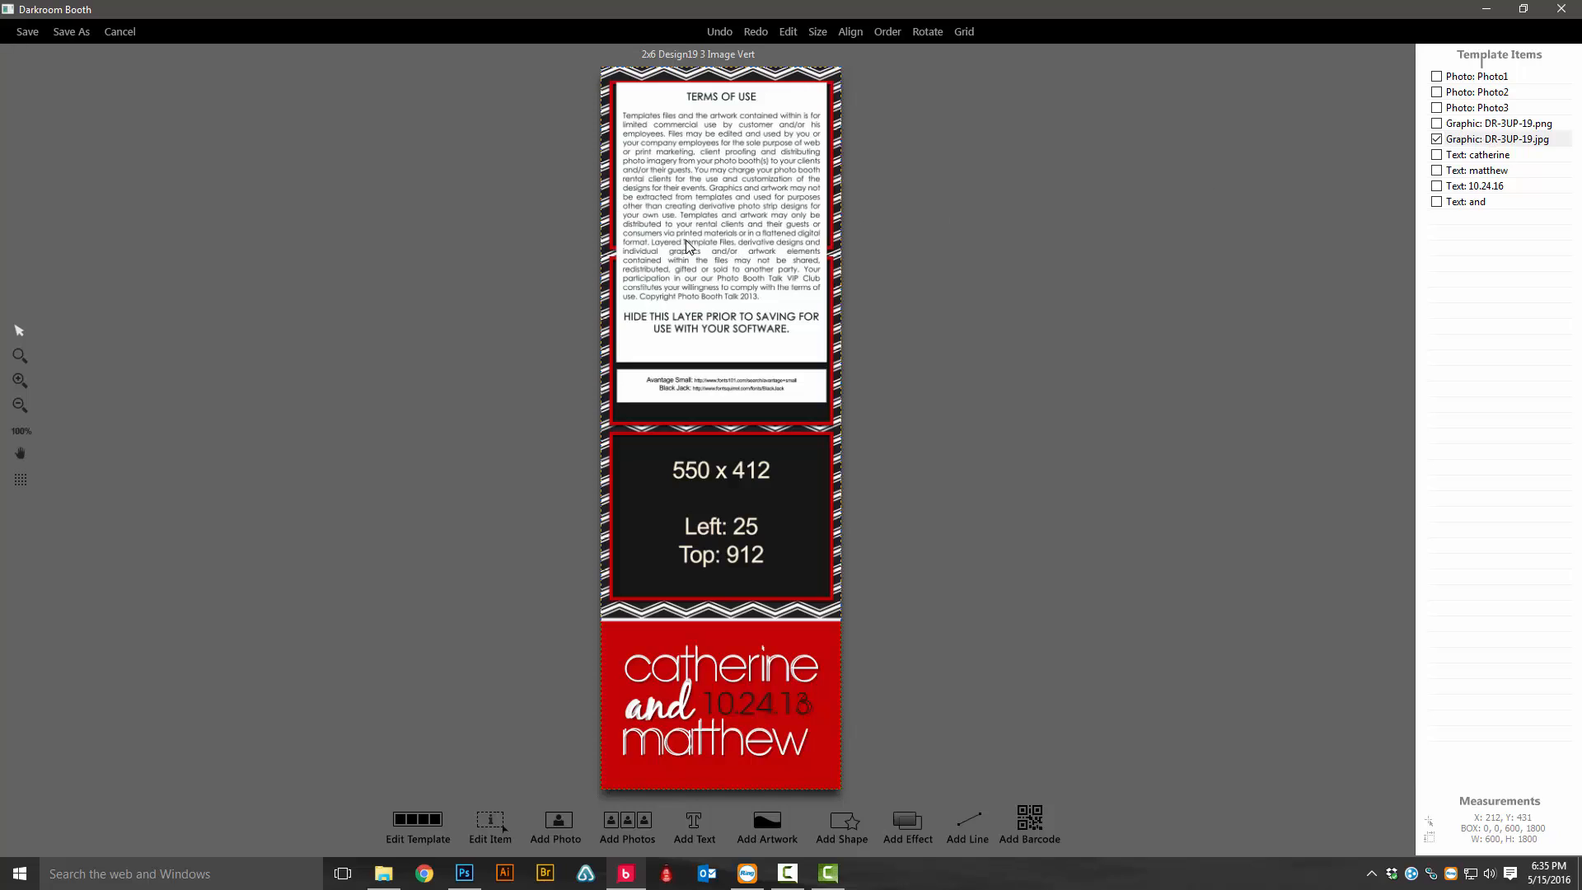
key(Delete)
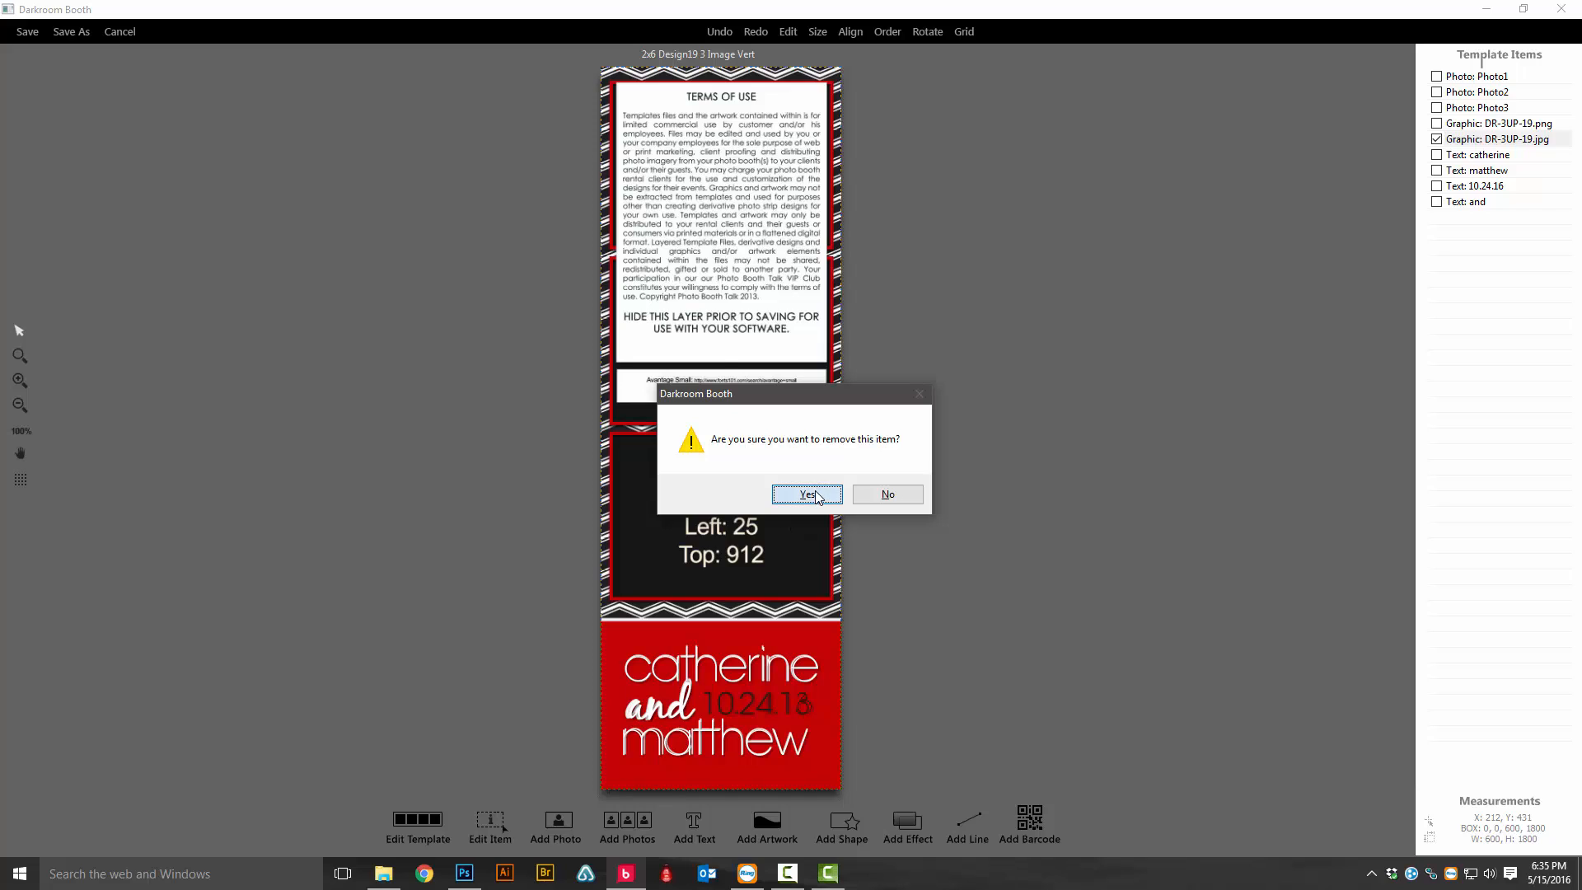
click(798, 496)
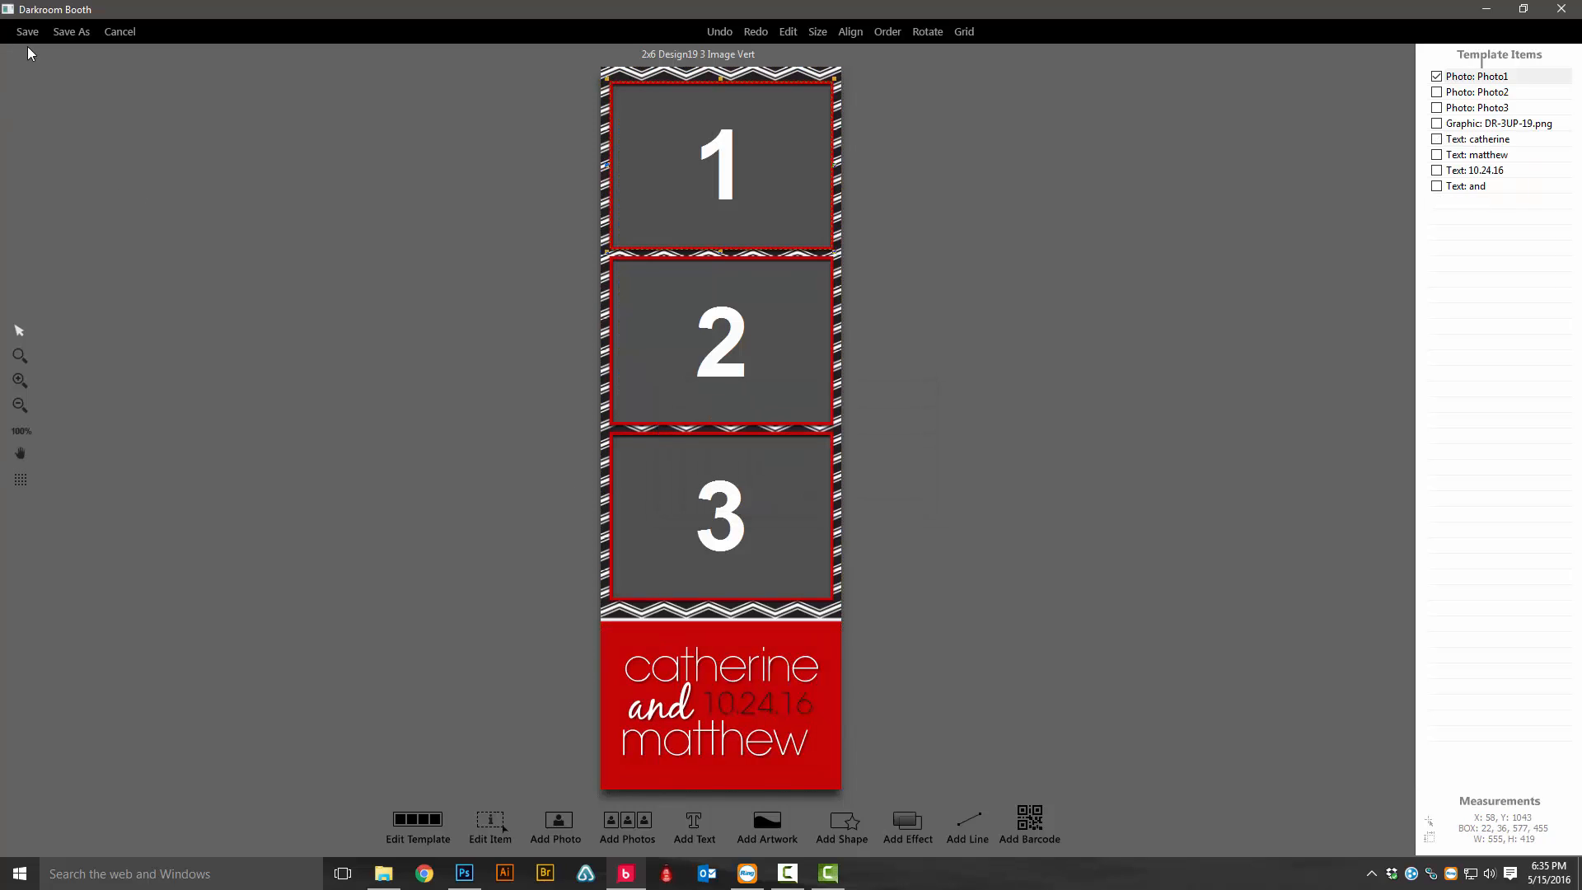
Step: Save the template as 2x6 Design19 3 Image Vert.xbdr in the BoothTemplates folder
click(71, 33)
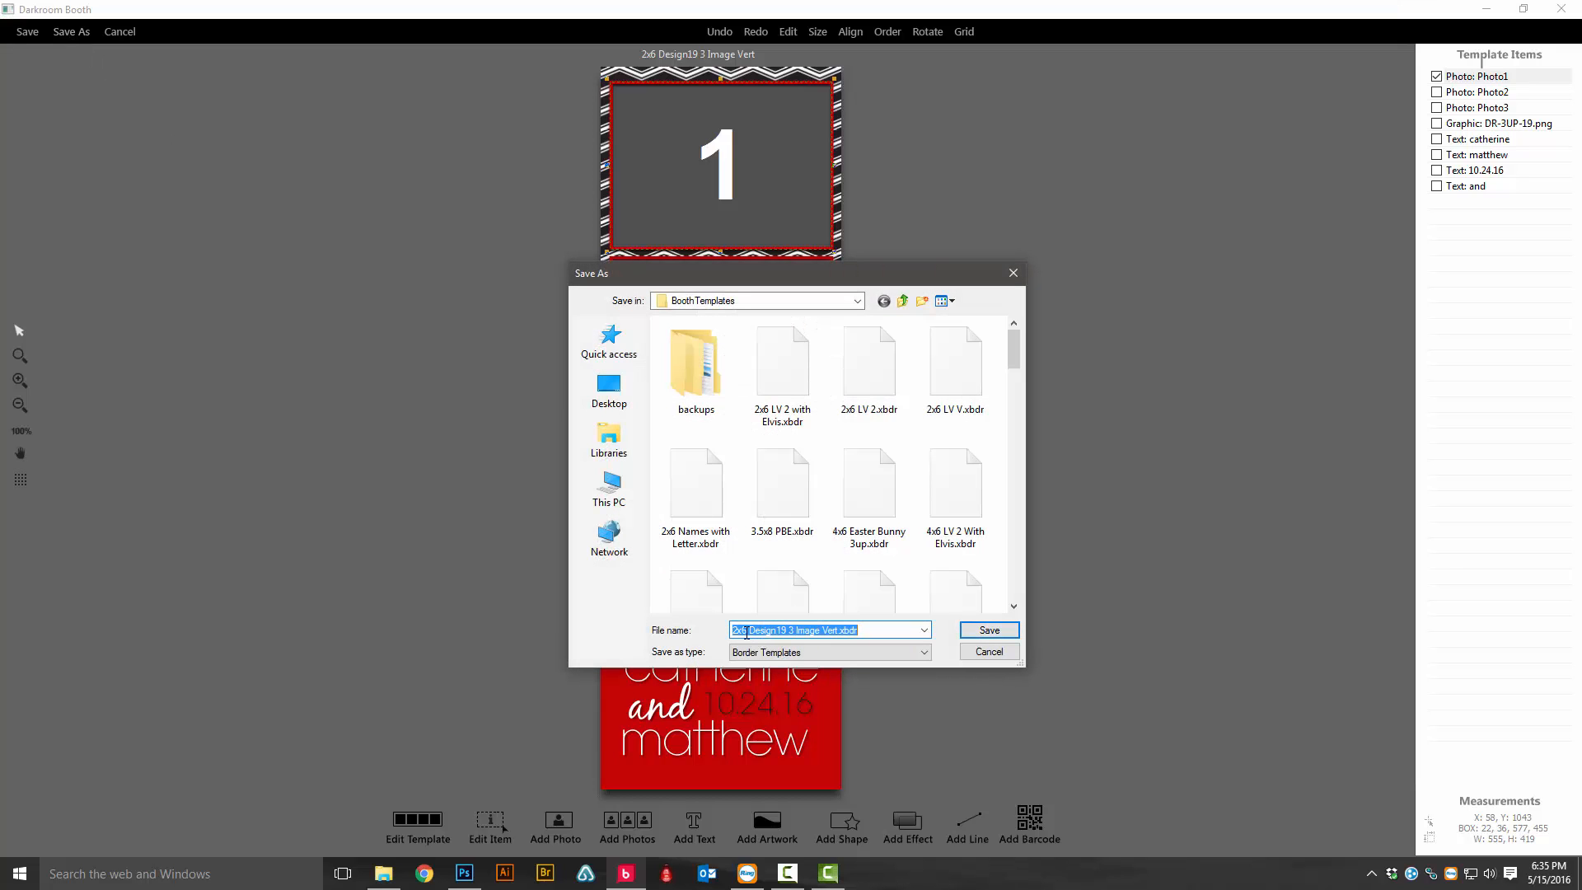
click(972, 632)
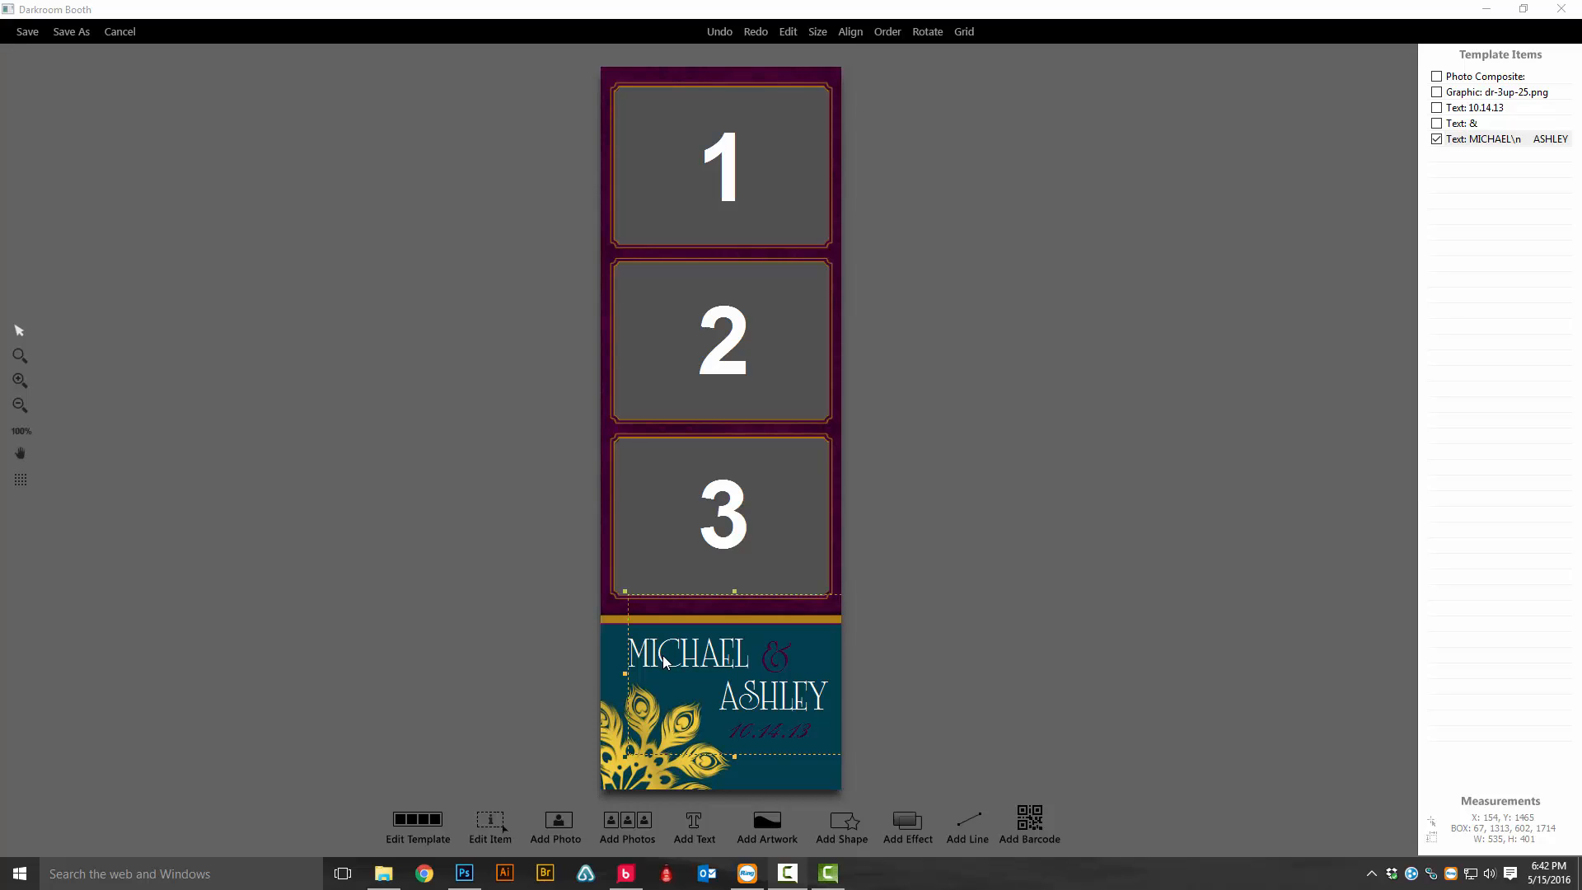
Step: Switch to Photoshop and sample the gold of the peacock fan in DR-3UP-25.psd with the foreground Color Picker to read its RGB values
click(466, 878)
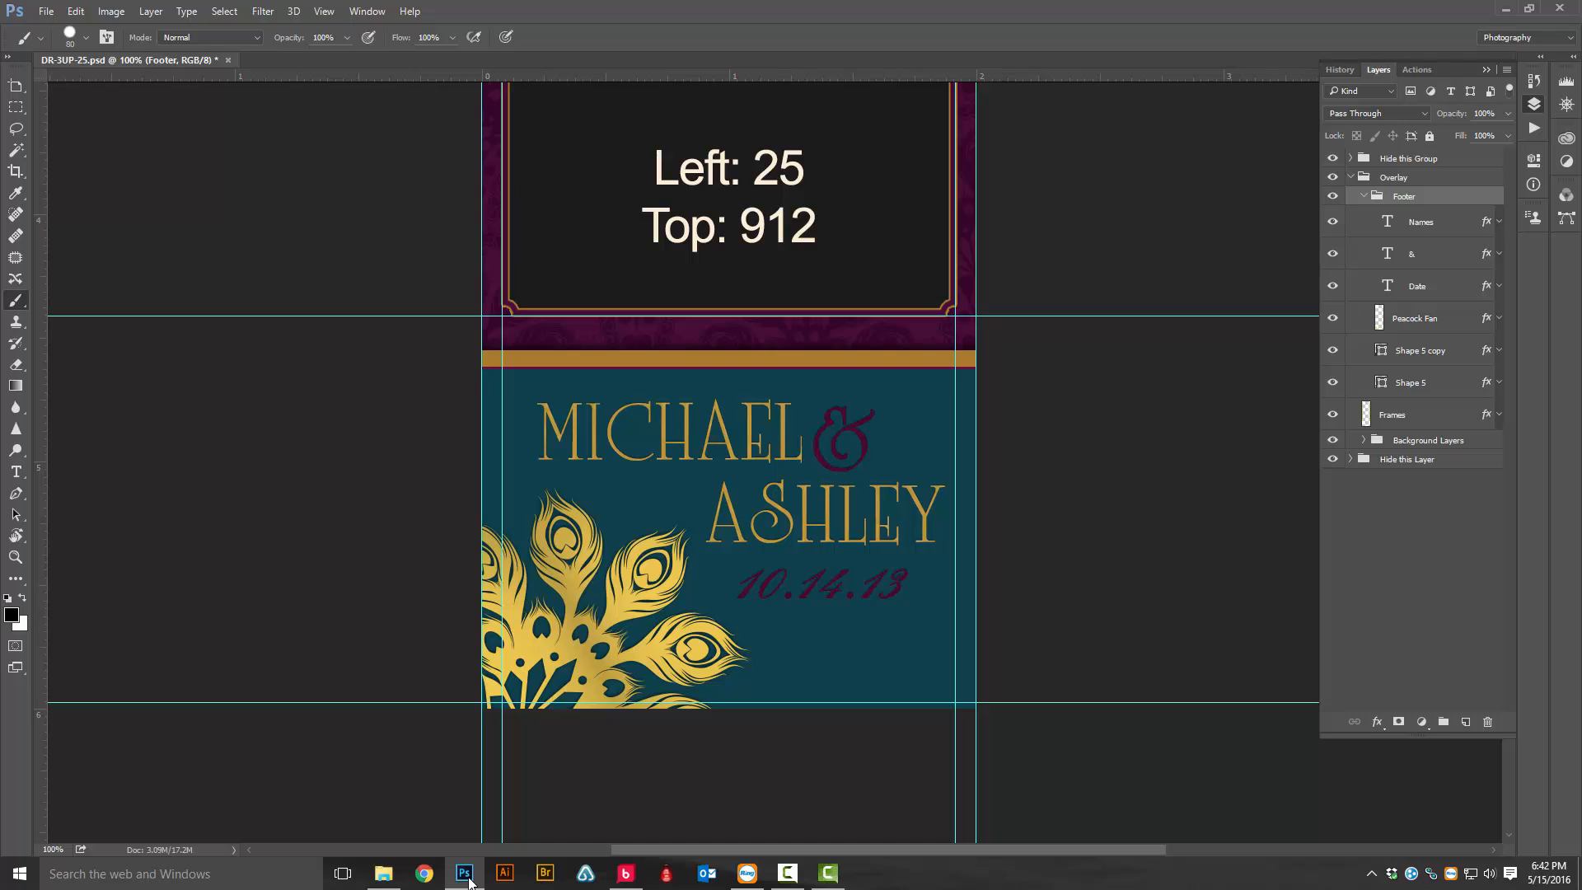
click(11, 615)
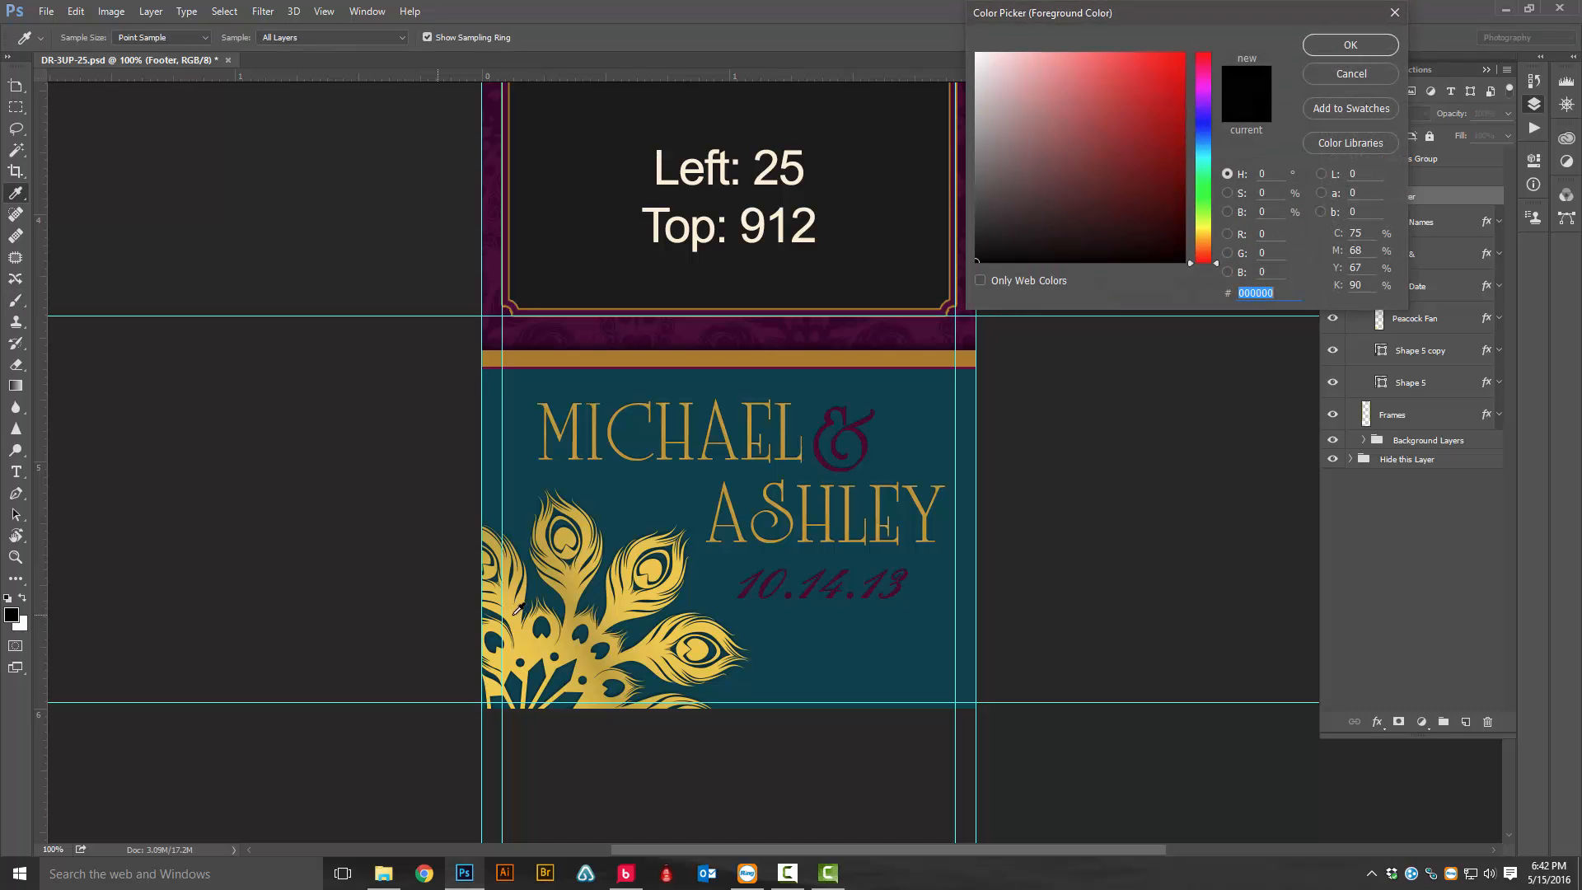
click(575, 586)
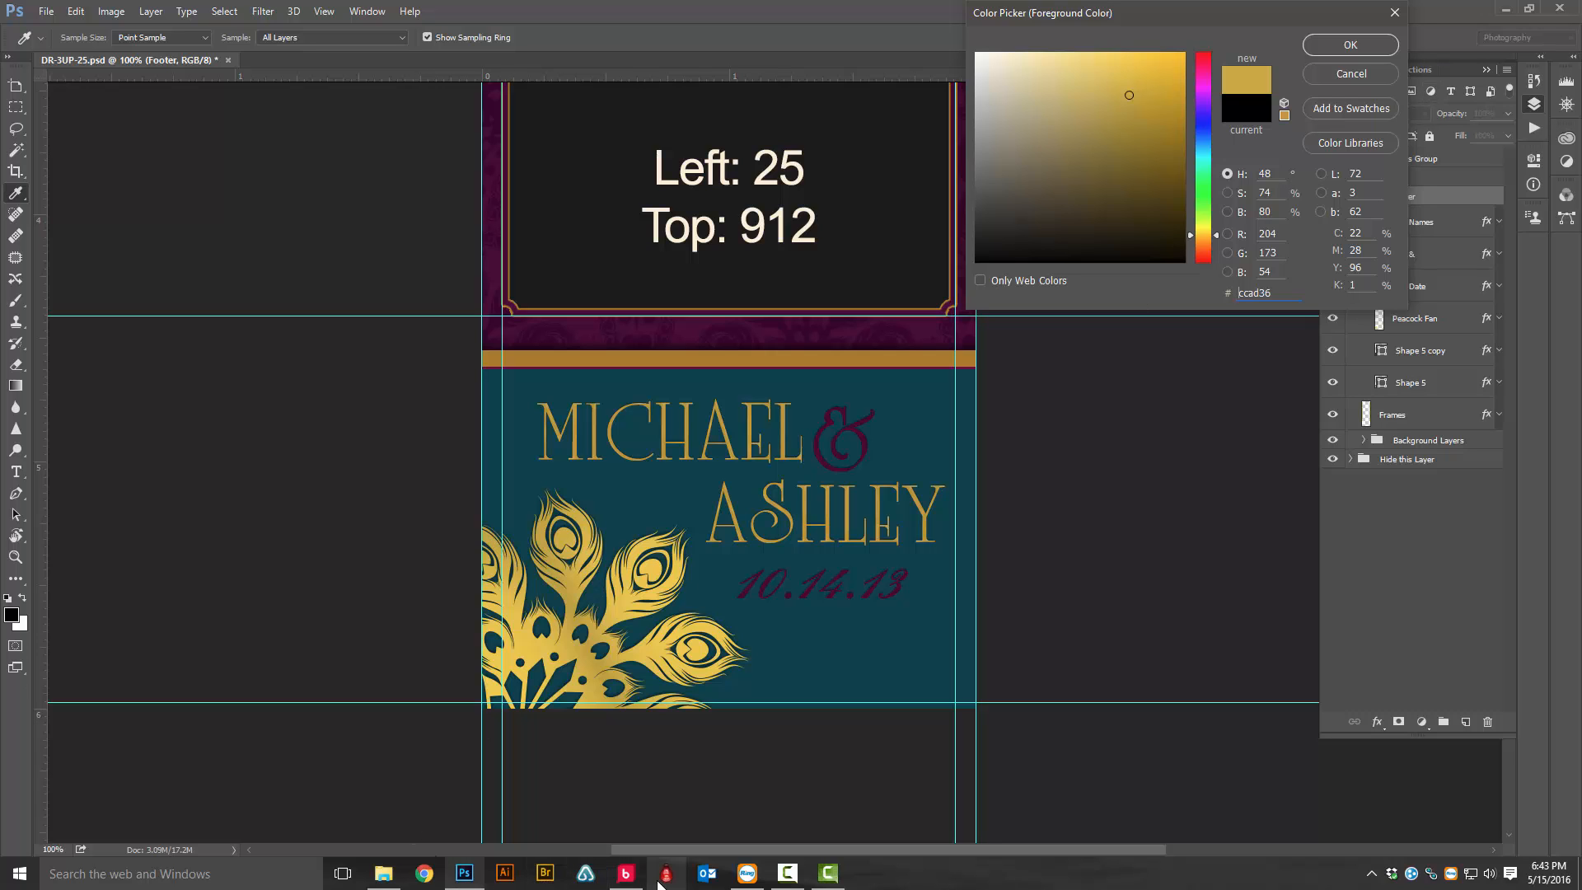
Step: Switch back to Darkroom Booth and set the two-line names text to gold, RGB 204, 173, 54
click(627, 874)
double_click(744, 700)
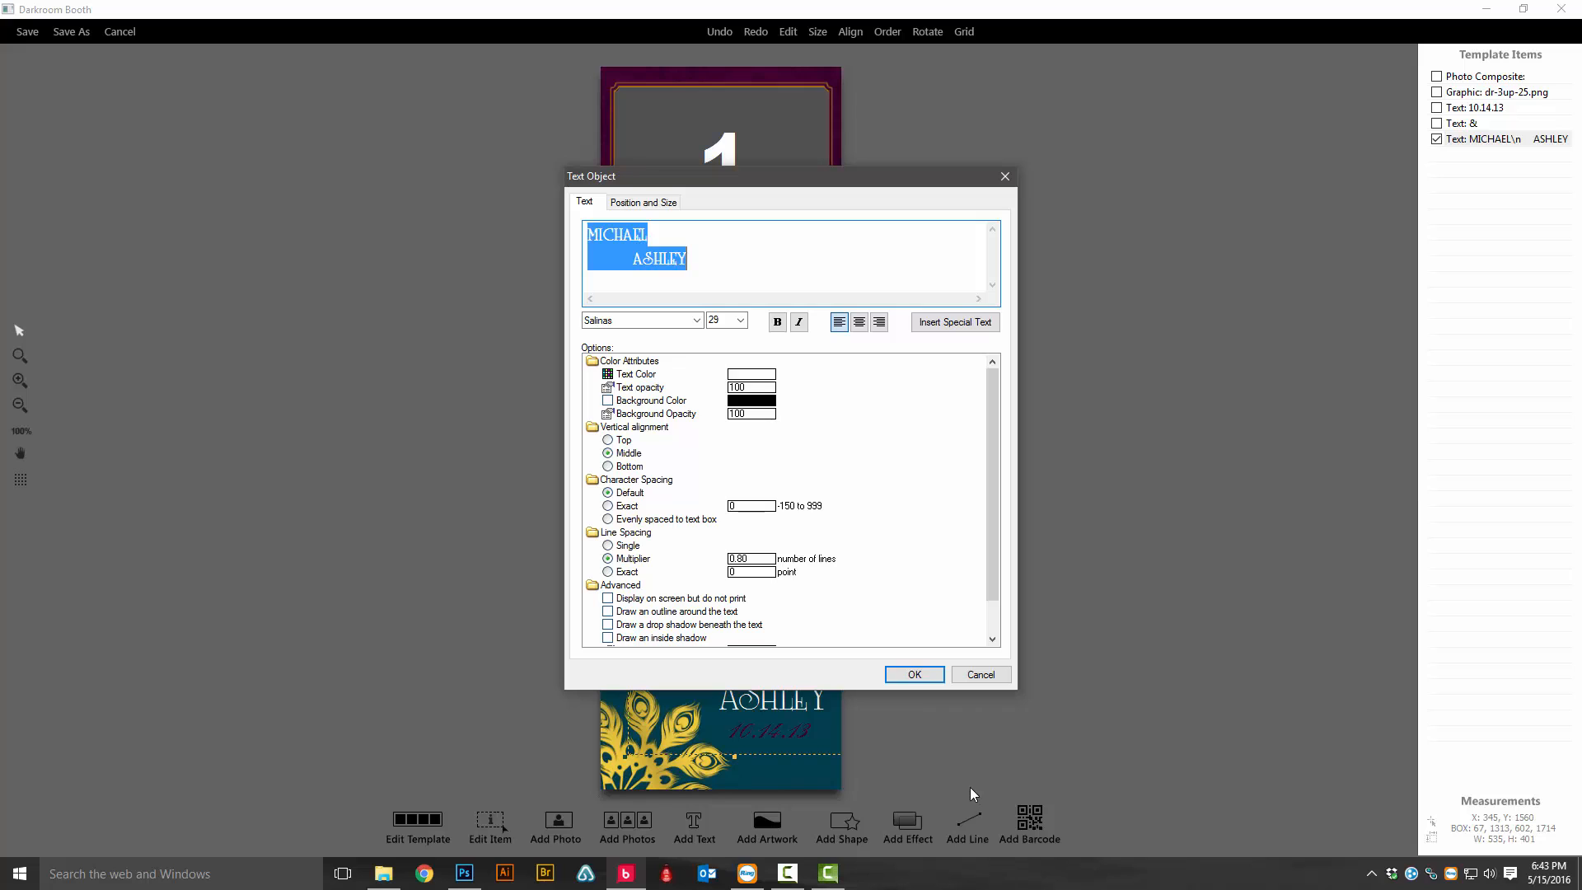
click(758, 380)
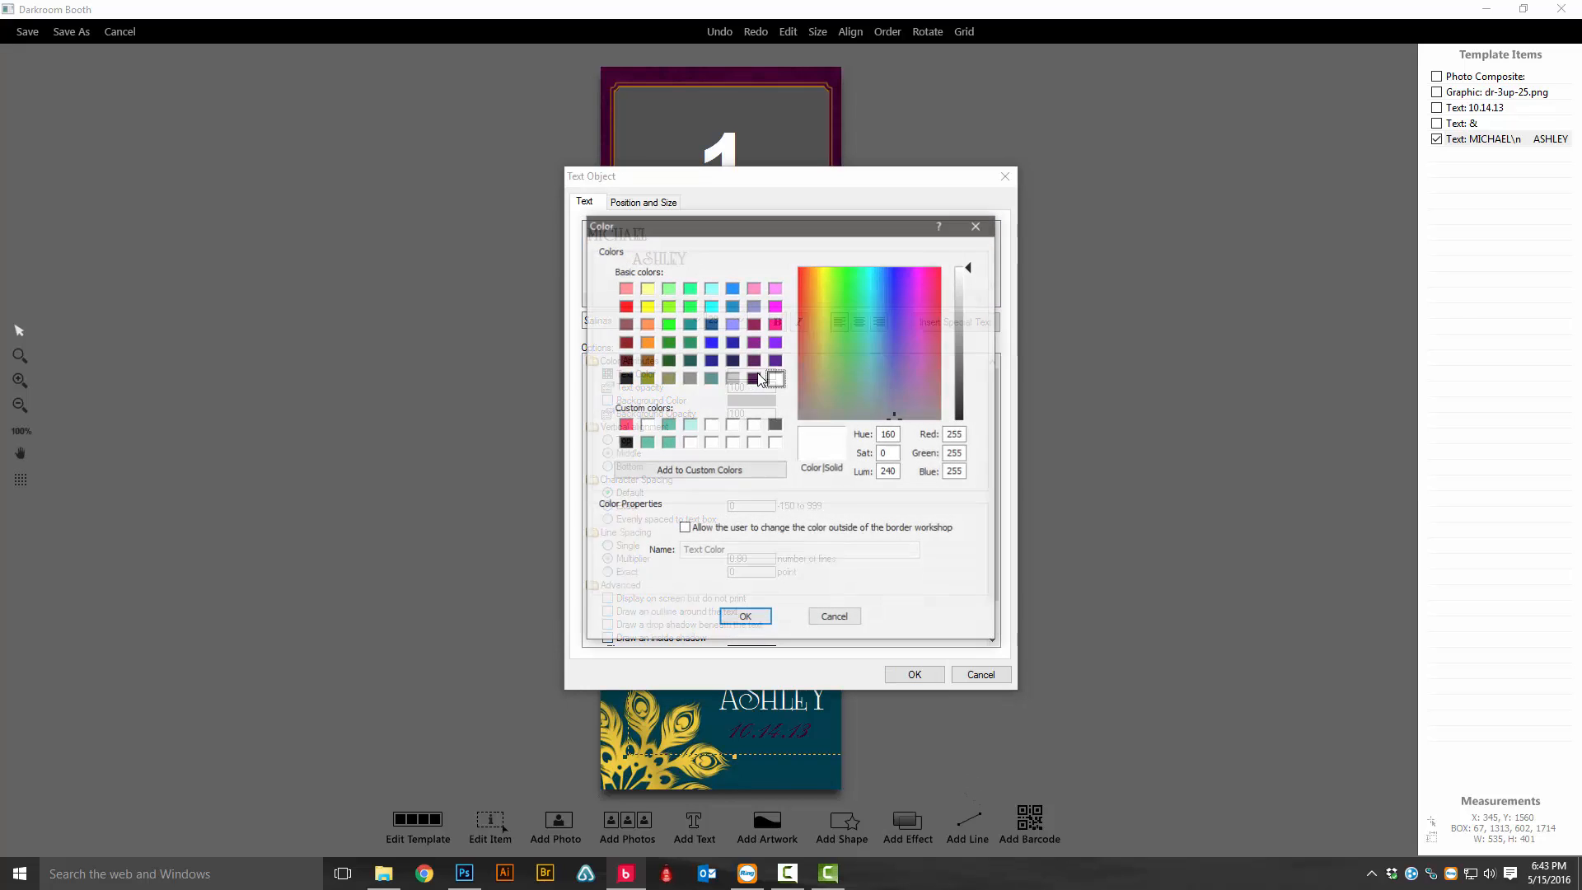
double_click(948, 434)
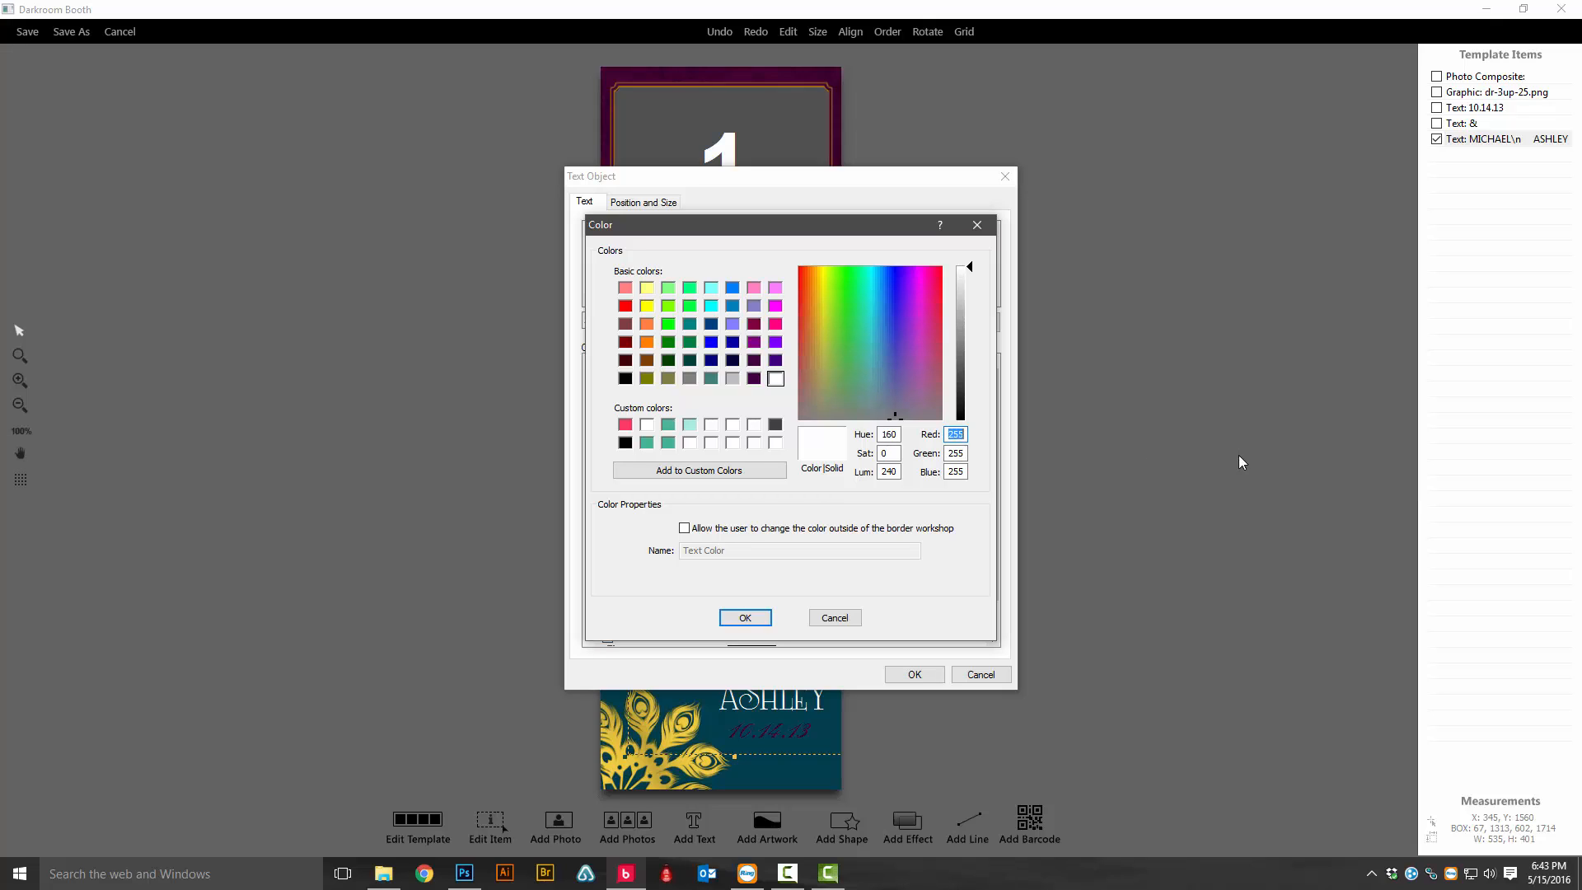
text(204)
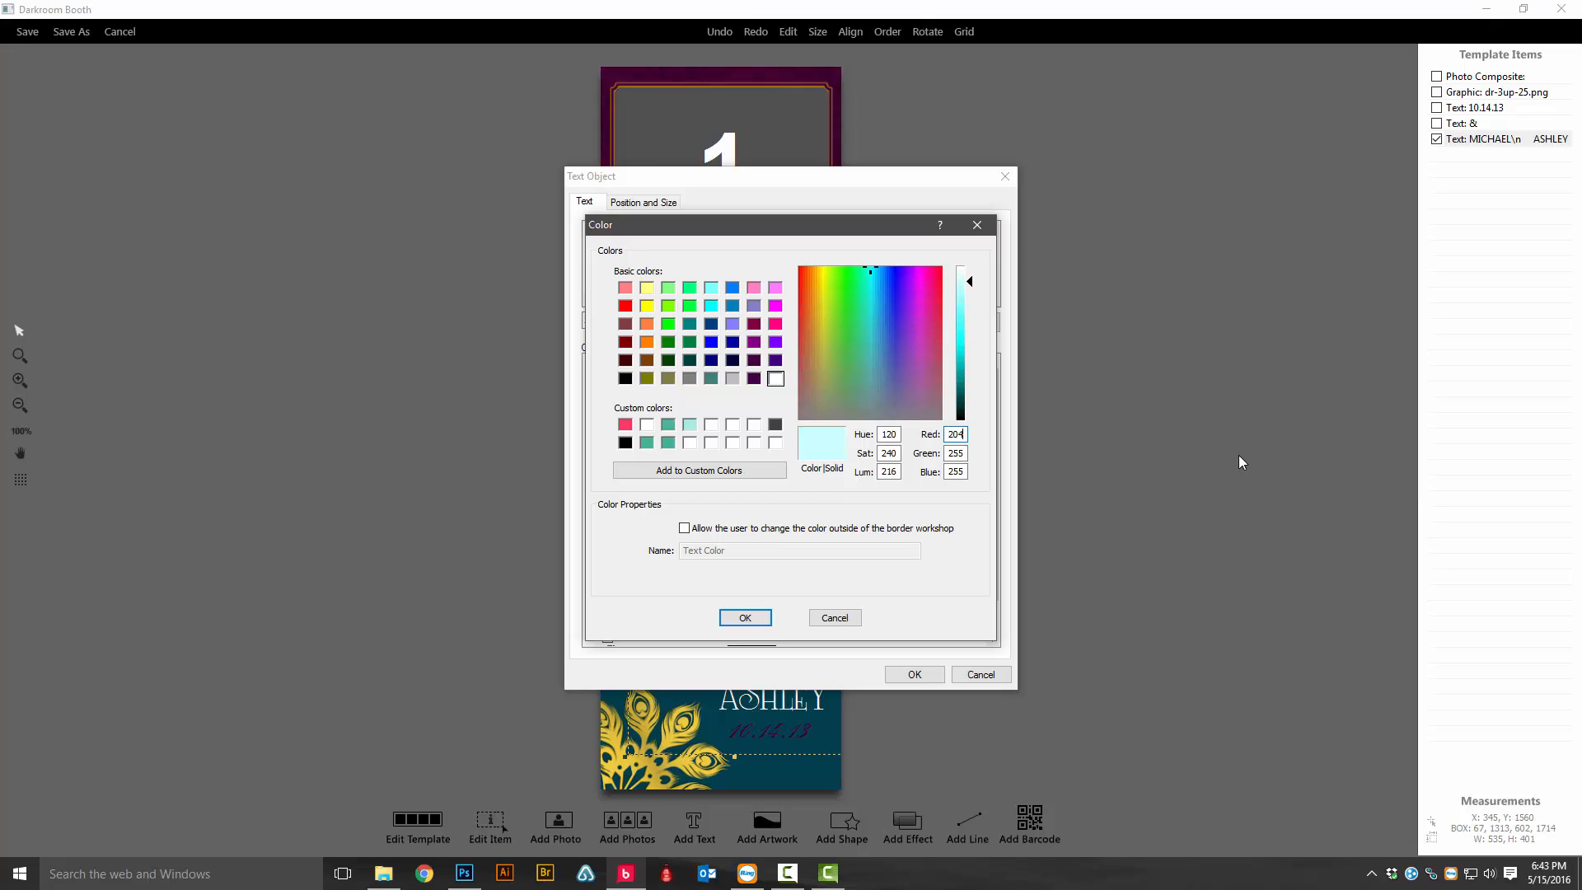
key(Tab)
text(173)
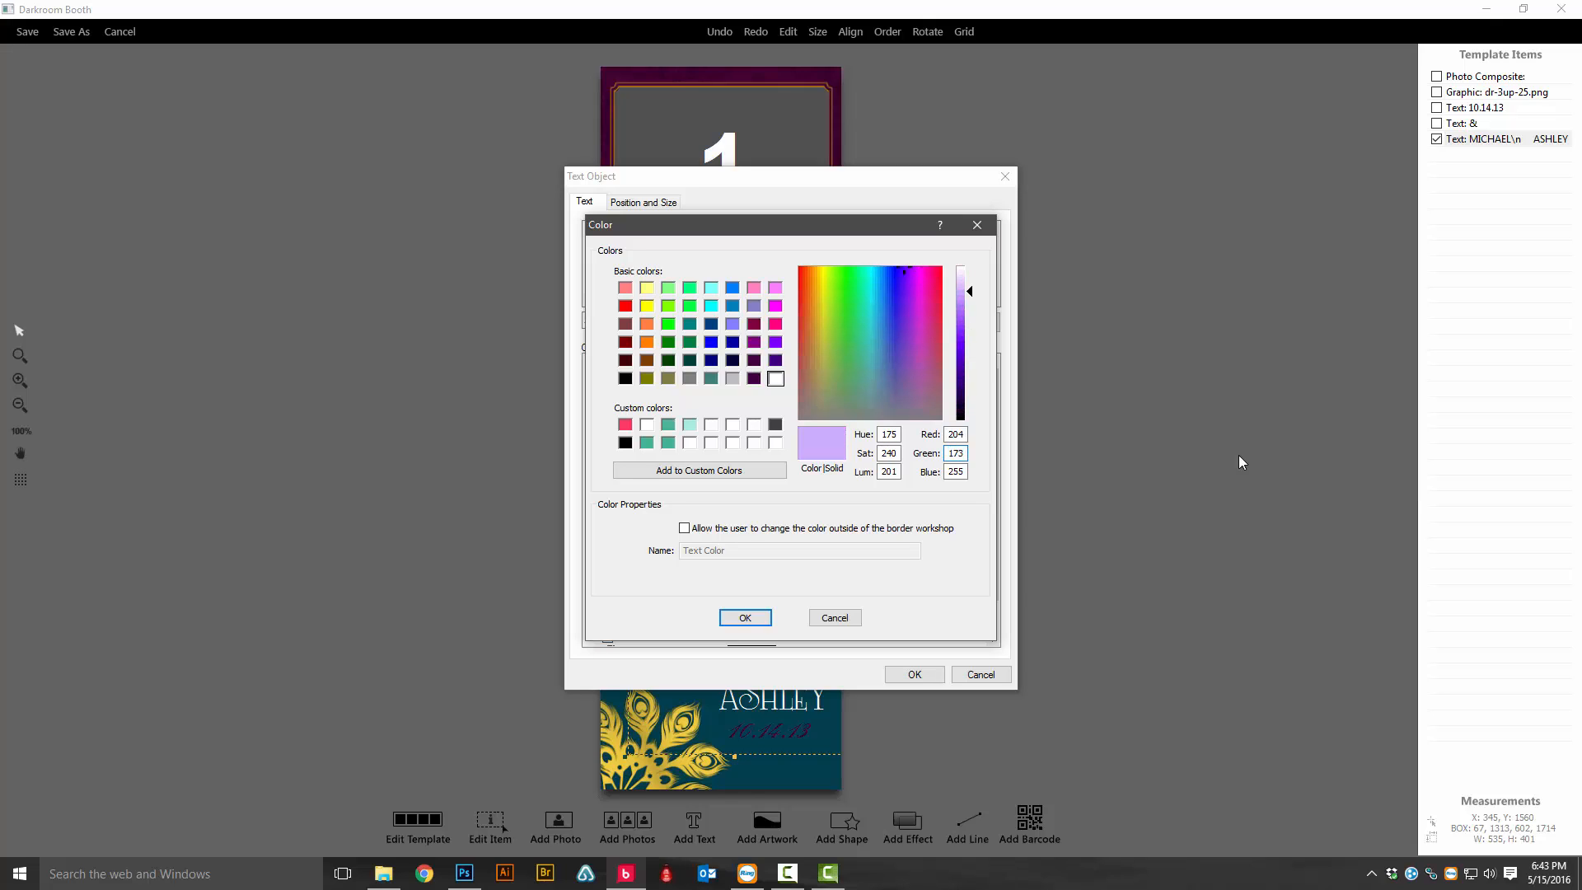
key(Tab)
text(54)
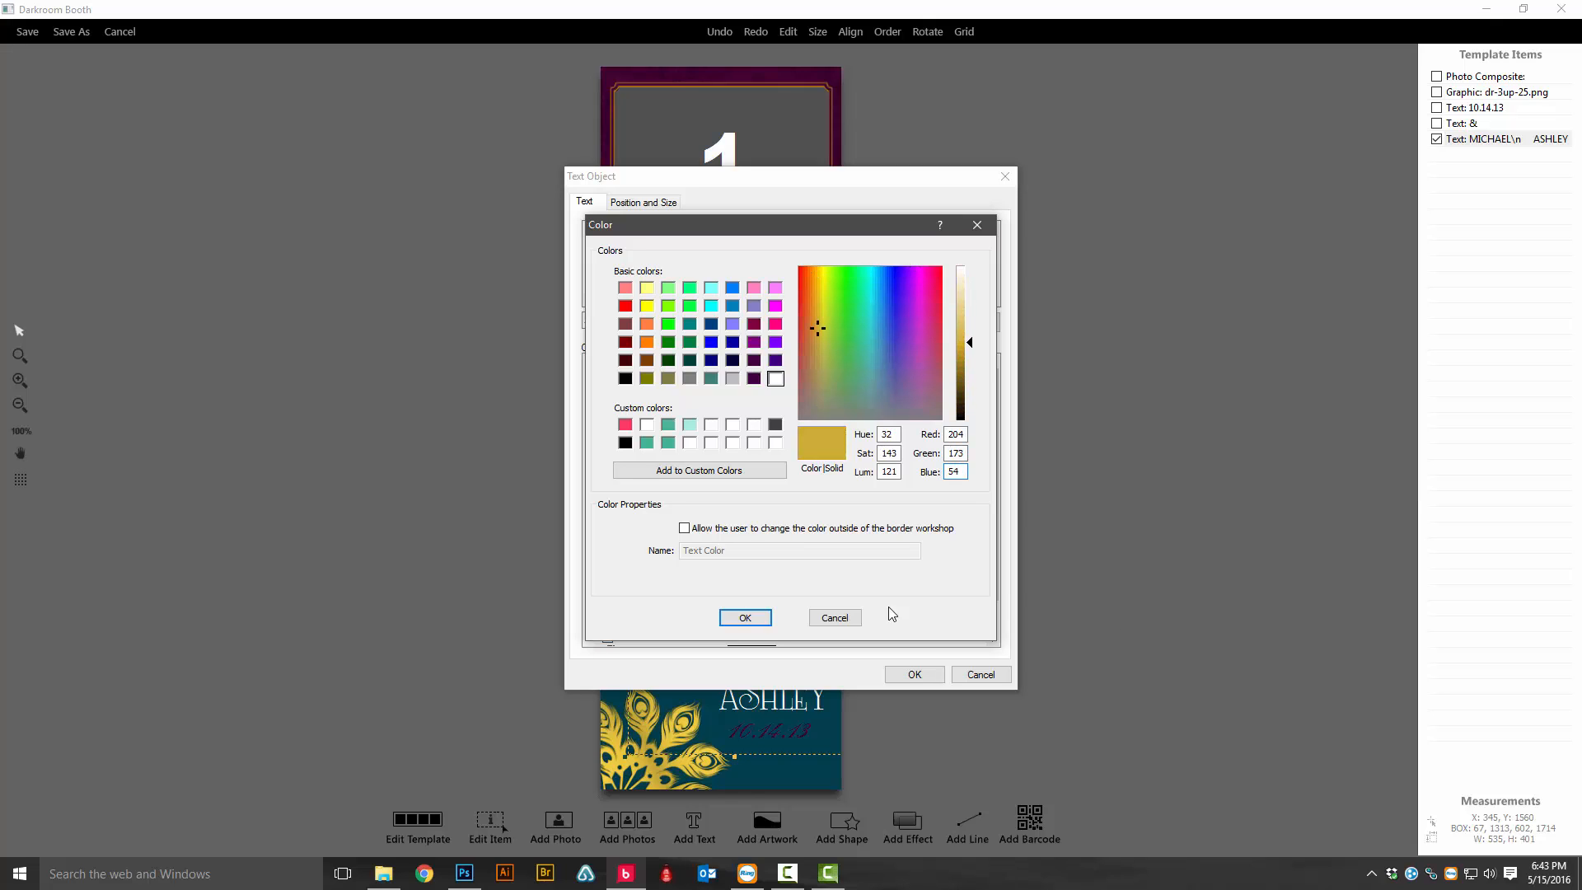
click(725, 618)
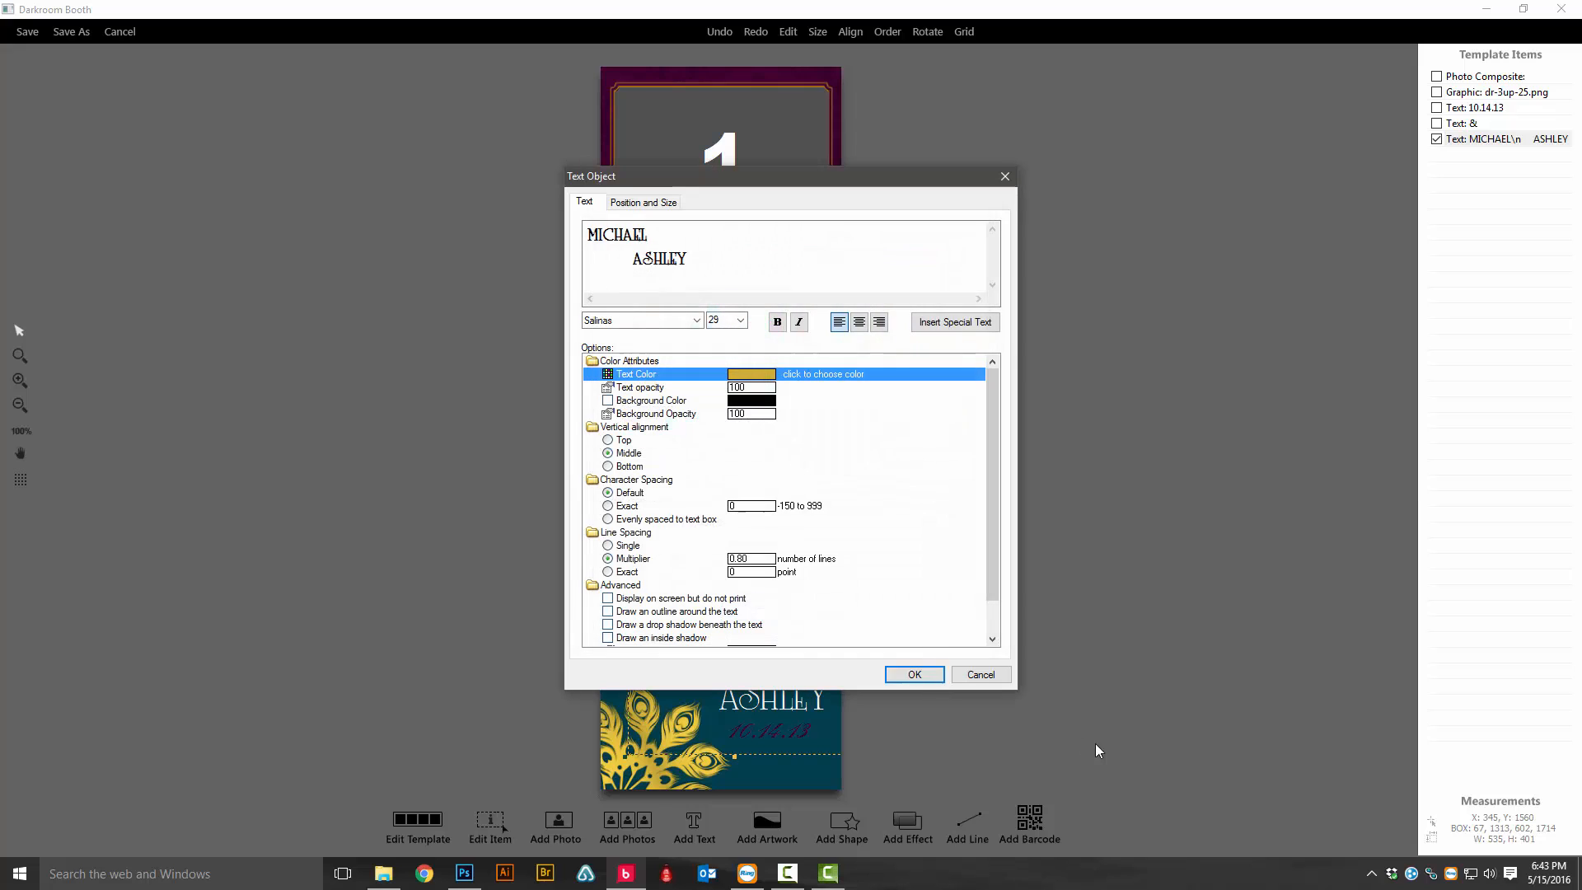
click(907, 677)
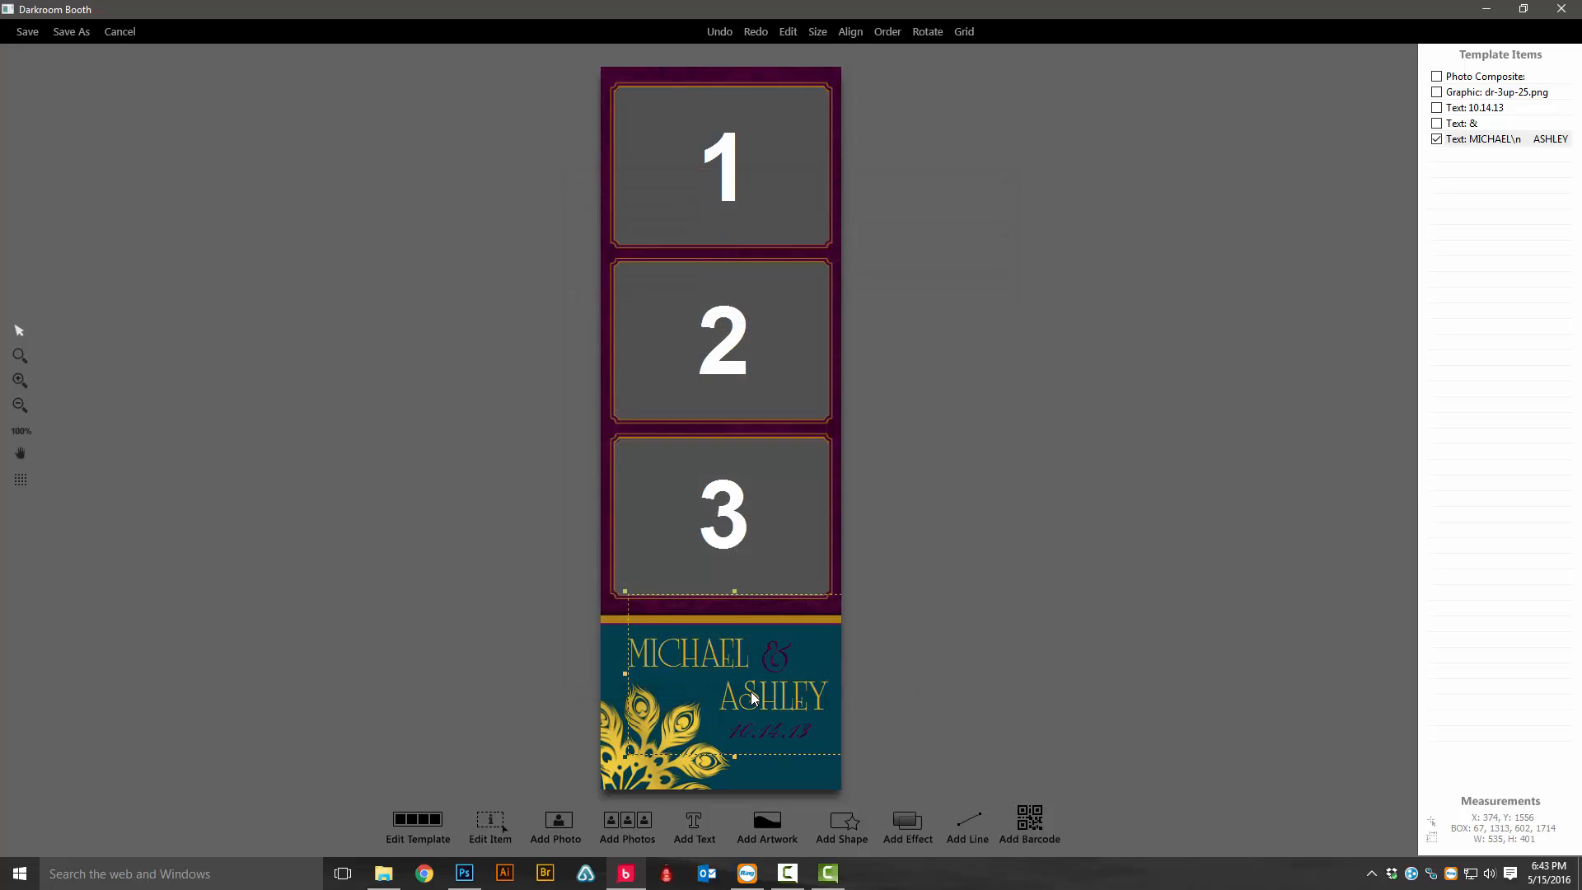